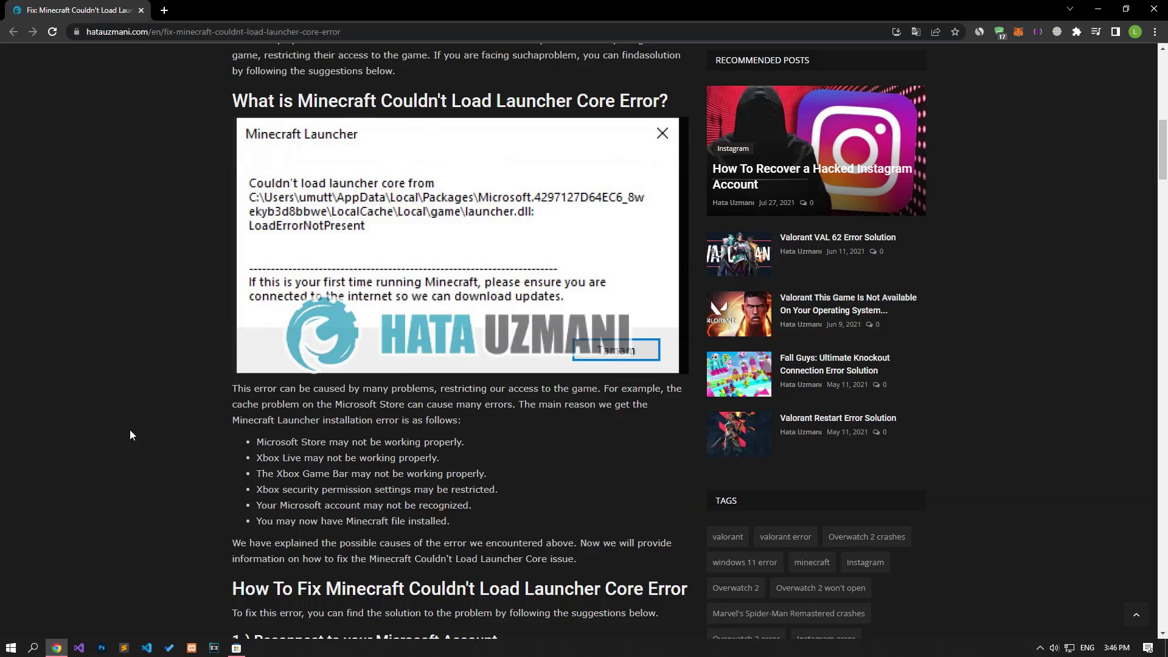
Browse the Hata Uzmani Forum index and begin a new post with 'Post thread…'.
scroll(130, 429, down, 7)
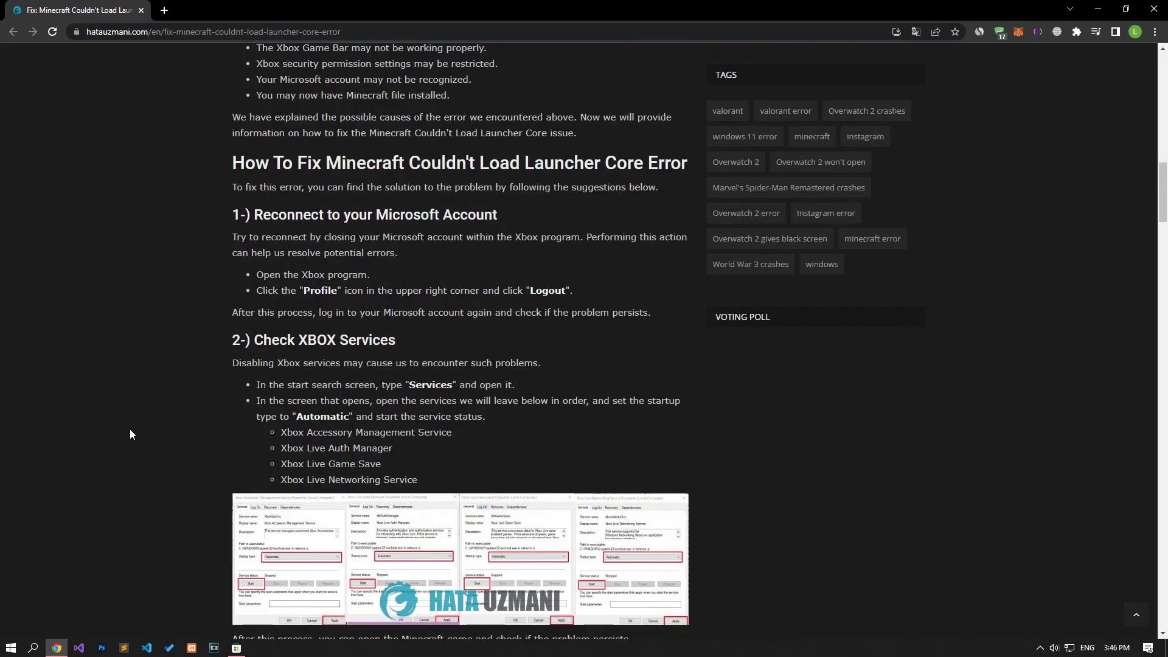
scroll(129, 430, up, 7)
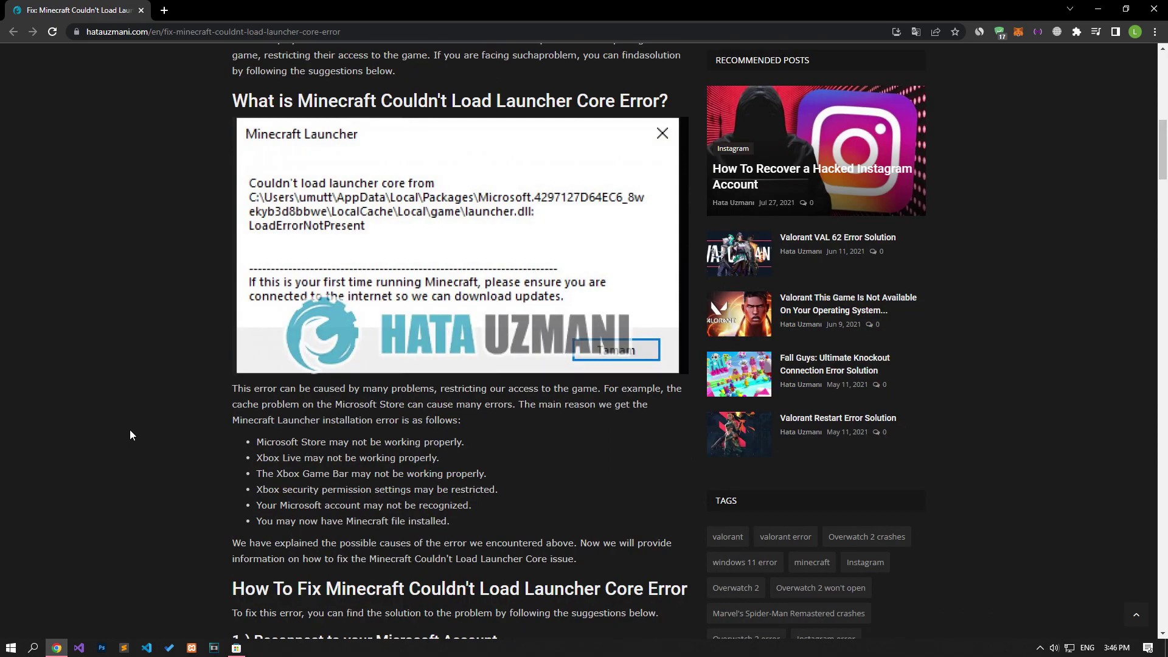
scroll(130, 429, down, 7)
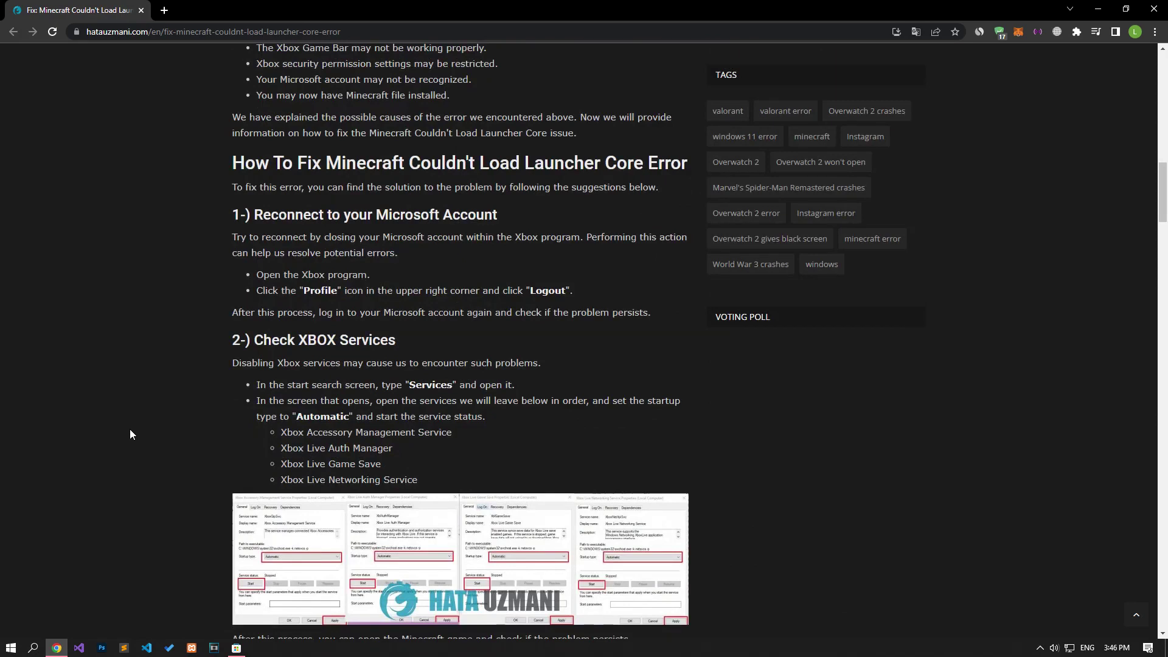
scroll(129, 429, up, 7)
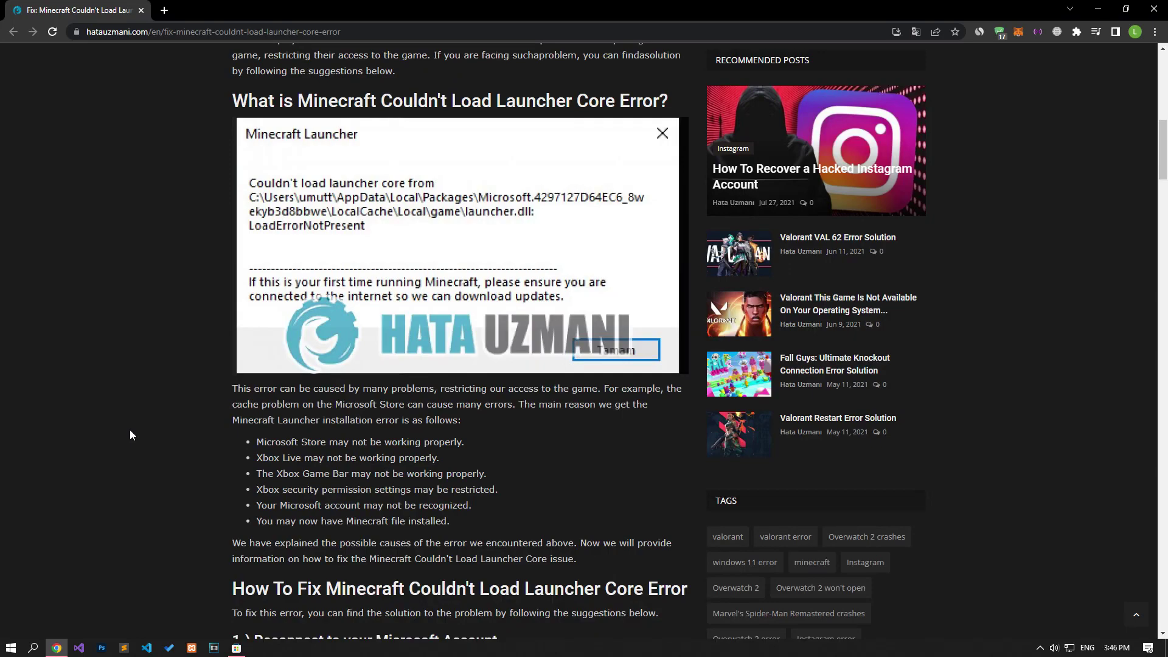
scroll(129, 430, down, 7)
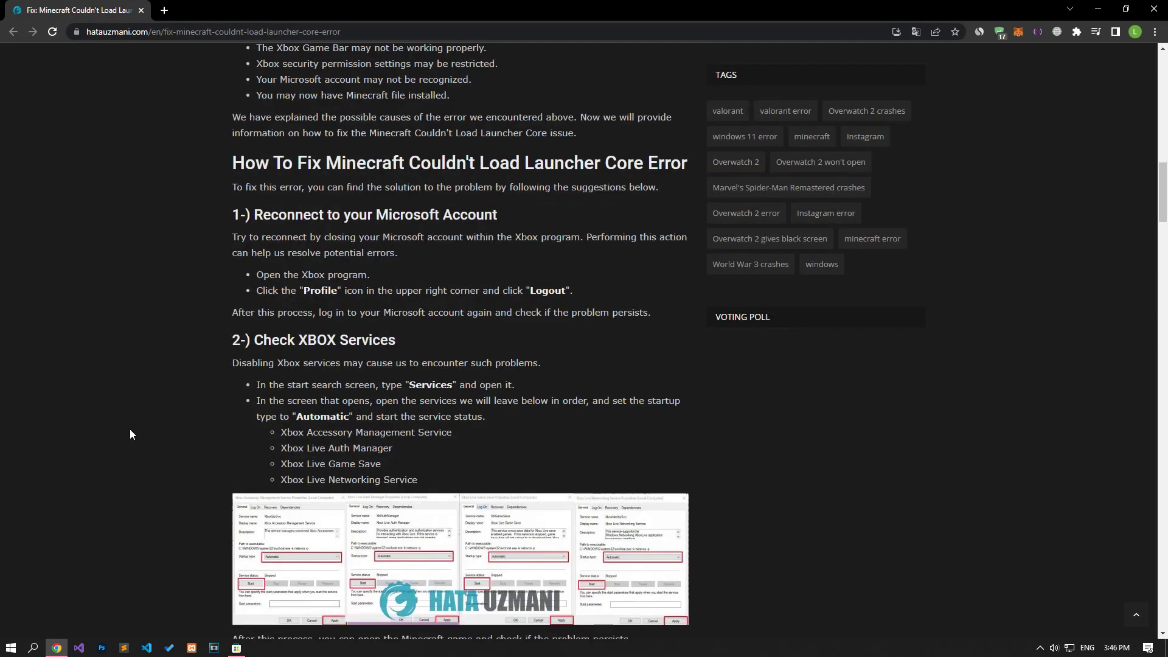
scroll(130, 429, up, 7)
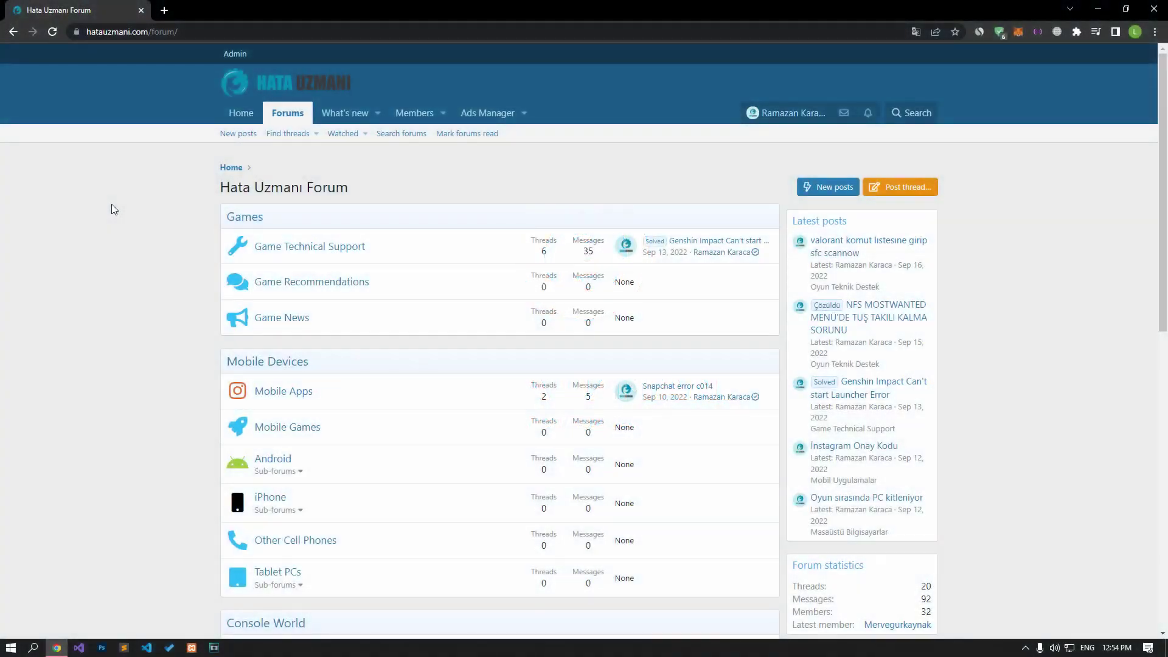
scroll(111, 203, down, 10)
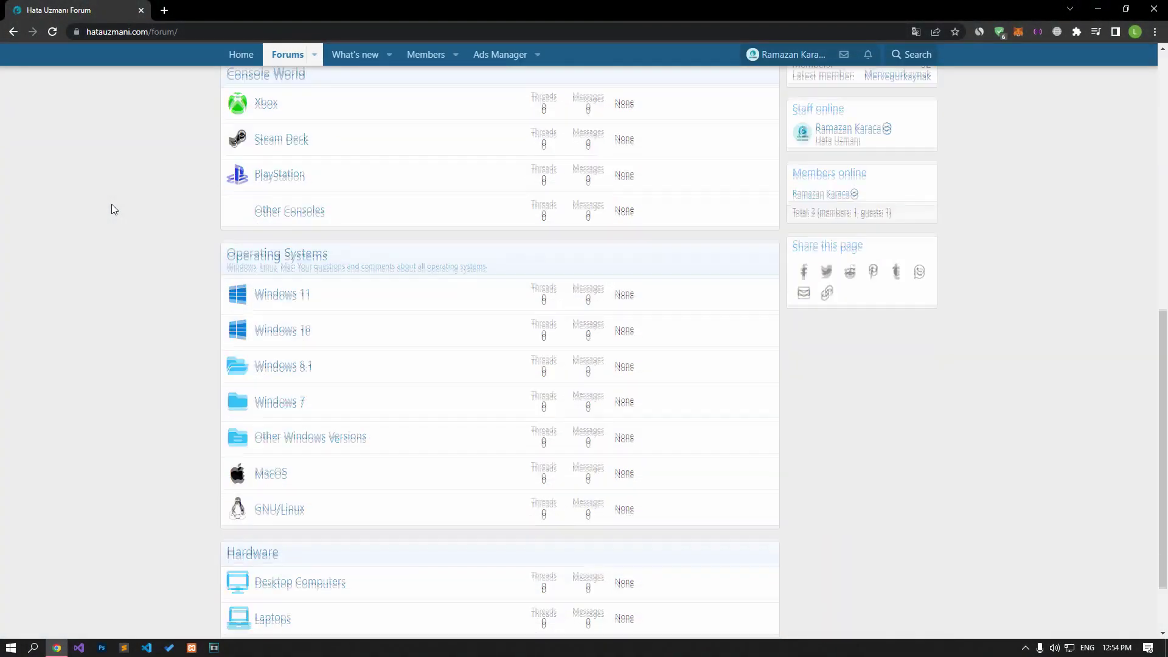
scroll(111, 204, up, 15)
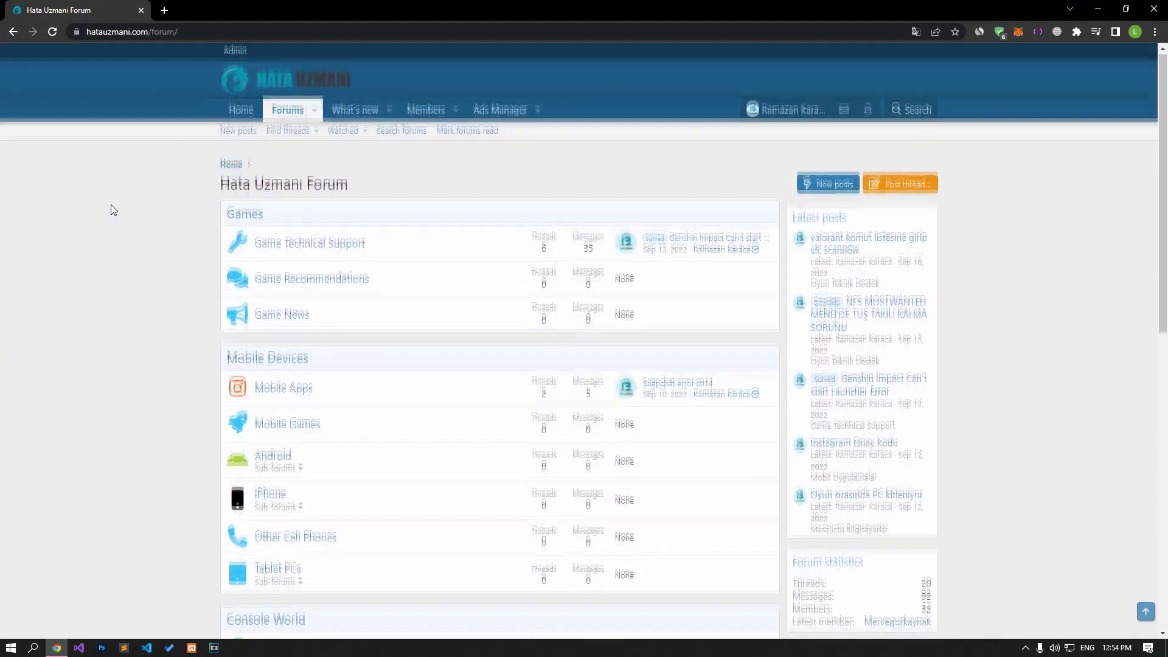
click(928, 188)
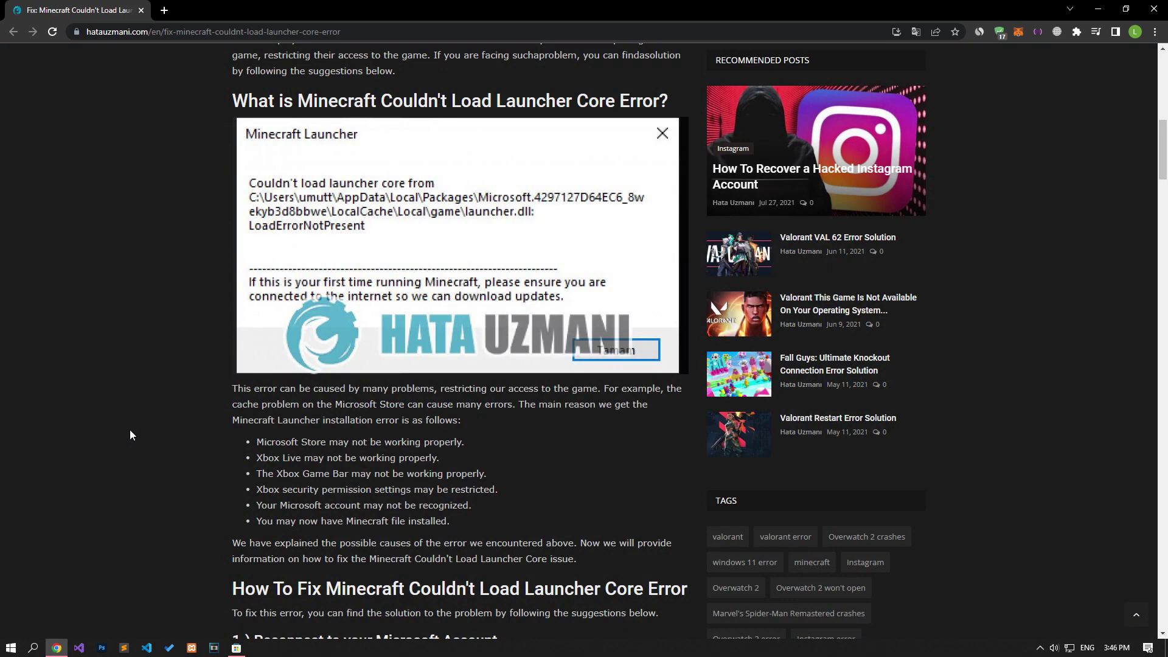
scroll(129, 430, down, 7)
Bring up Microsoft Store and sign out of its account.
click(236, 648)
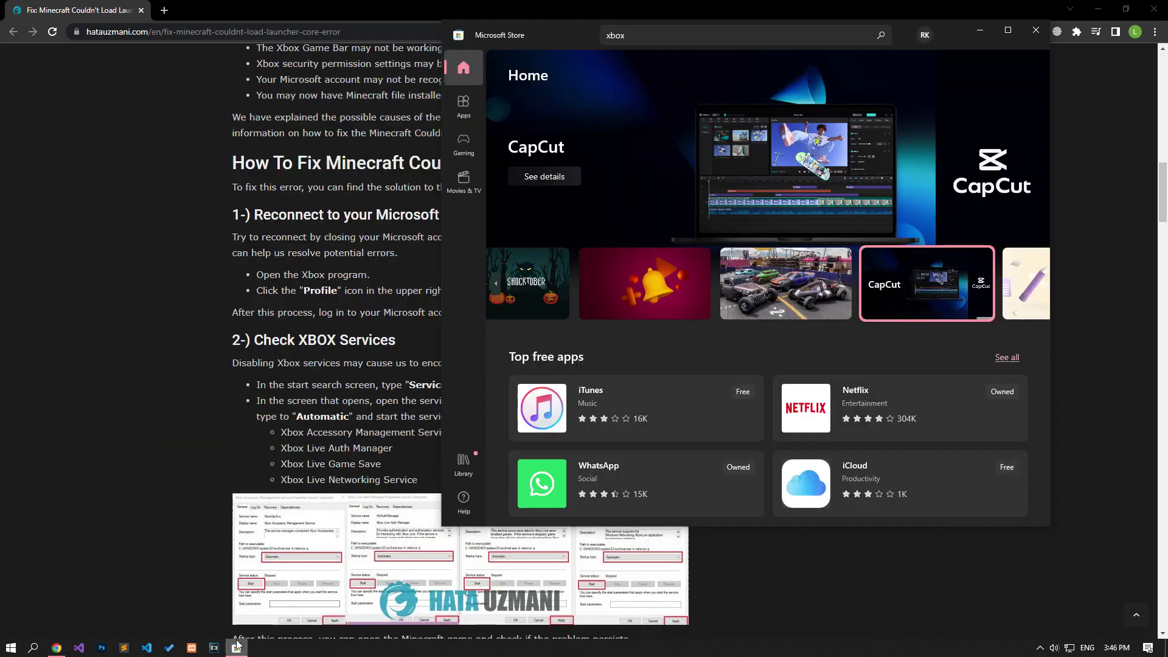
drag(487, 36, 230, 112)
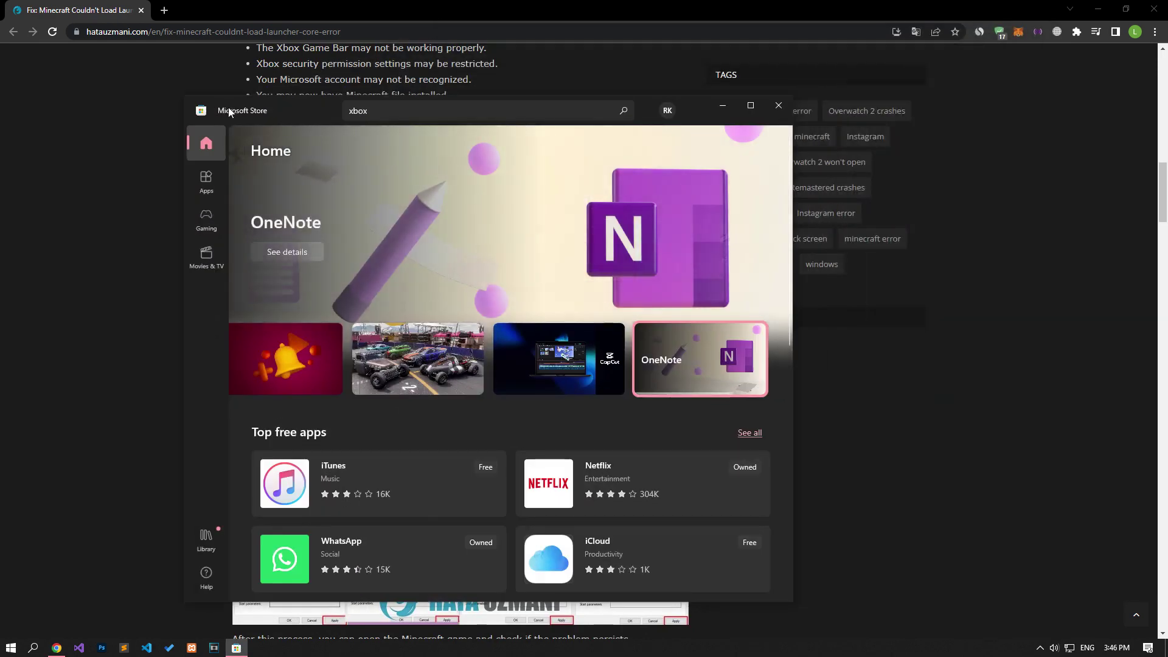
click(666, 111)
click(537, 164)
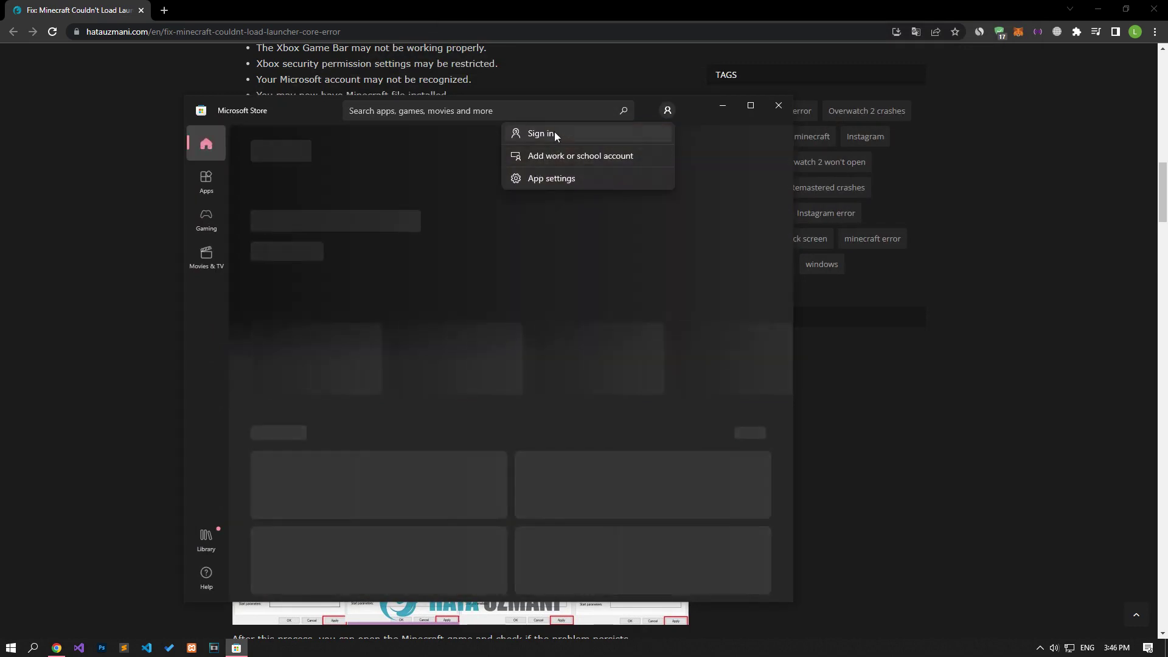
Sign back into the Store with the account password and return to the article.
click(543, 134)
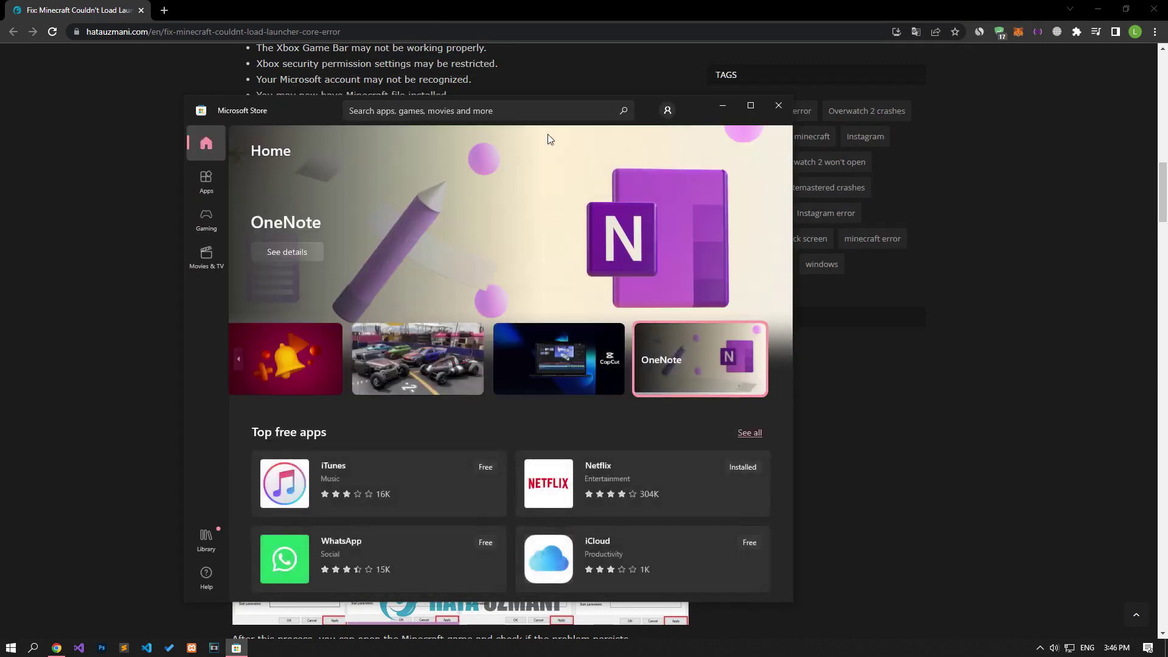
click(535, 446)
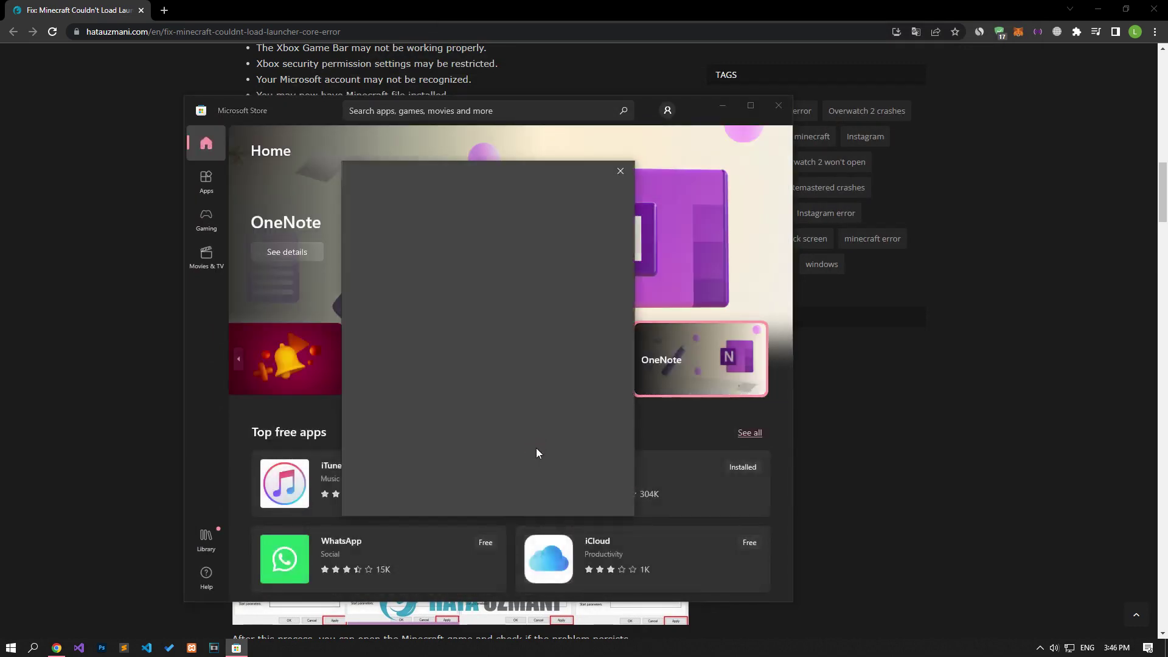
text(*************)
key(Return)
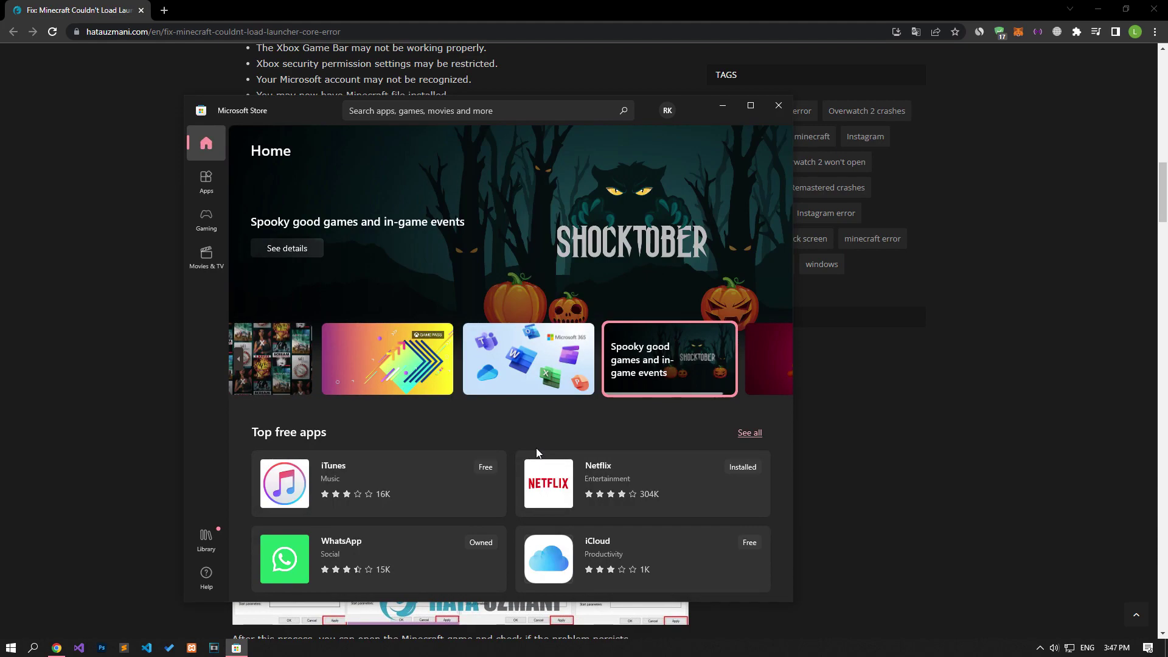
click(151, 375)
scroll(152, 374, down, 5)
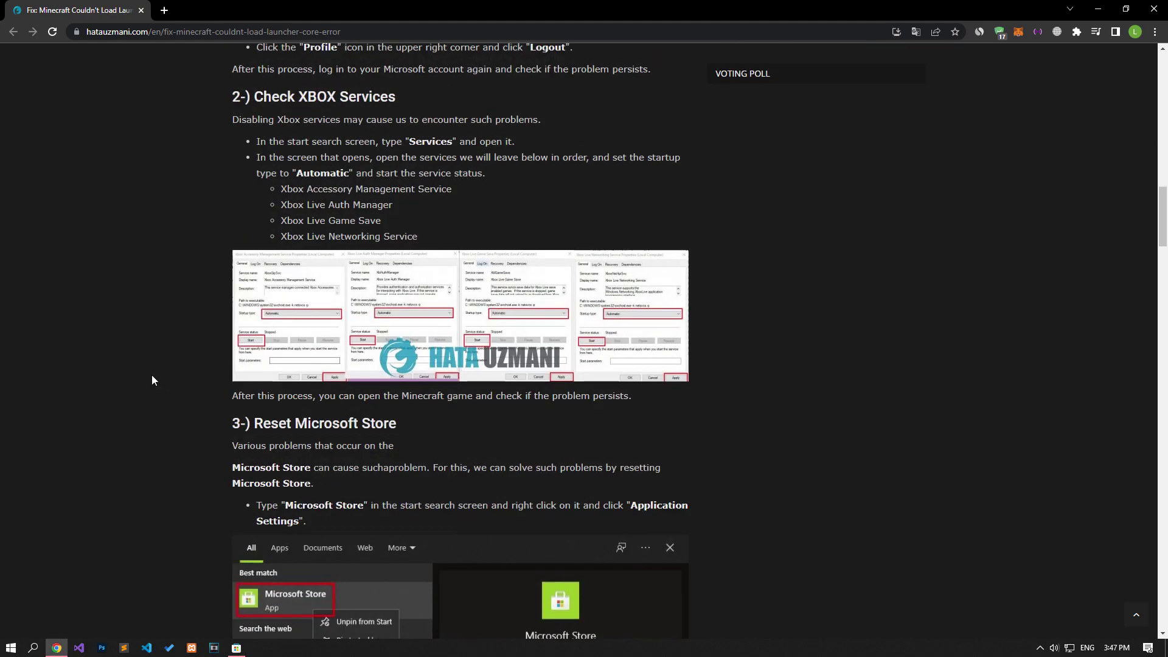
Open the Services app through a Start search for 'services'.
scroll(151, 380, down, 1)
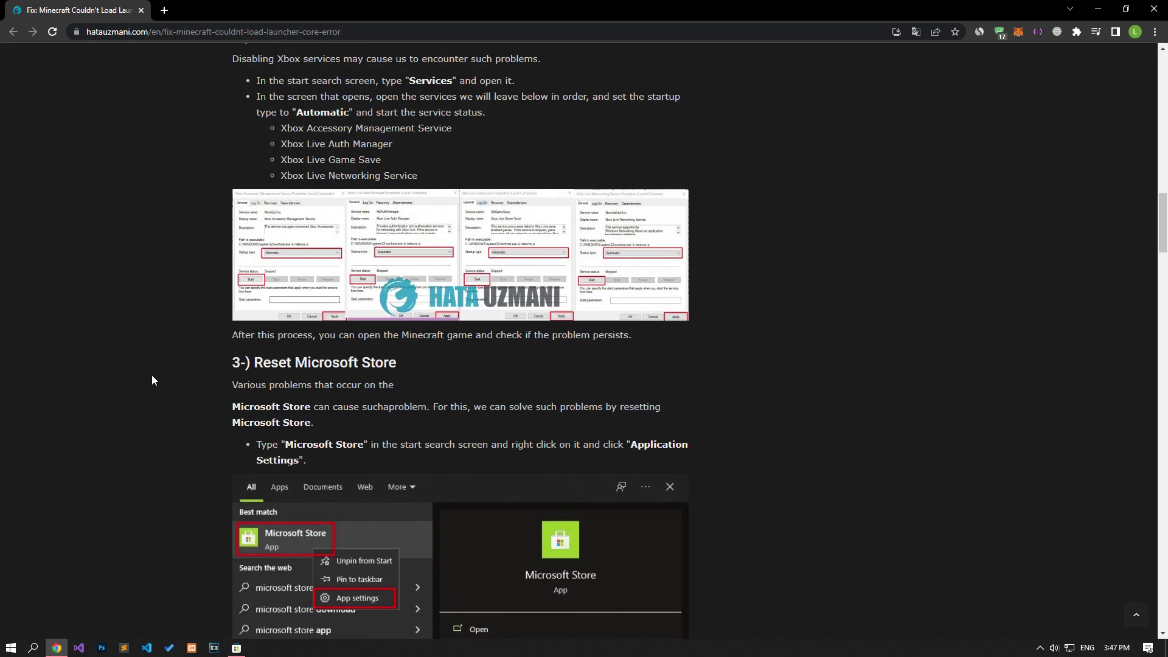
key(super)
text(services)
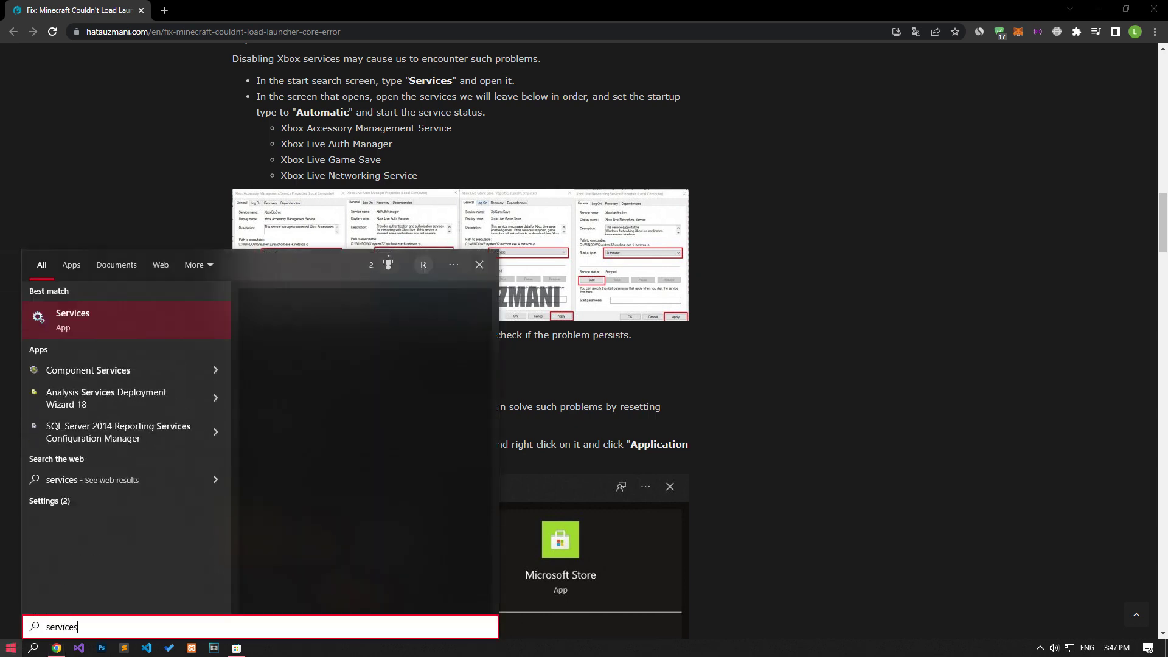
click(96, 317)
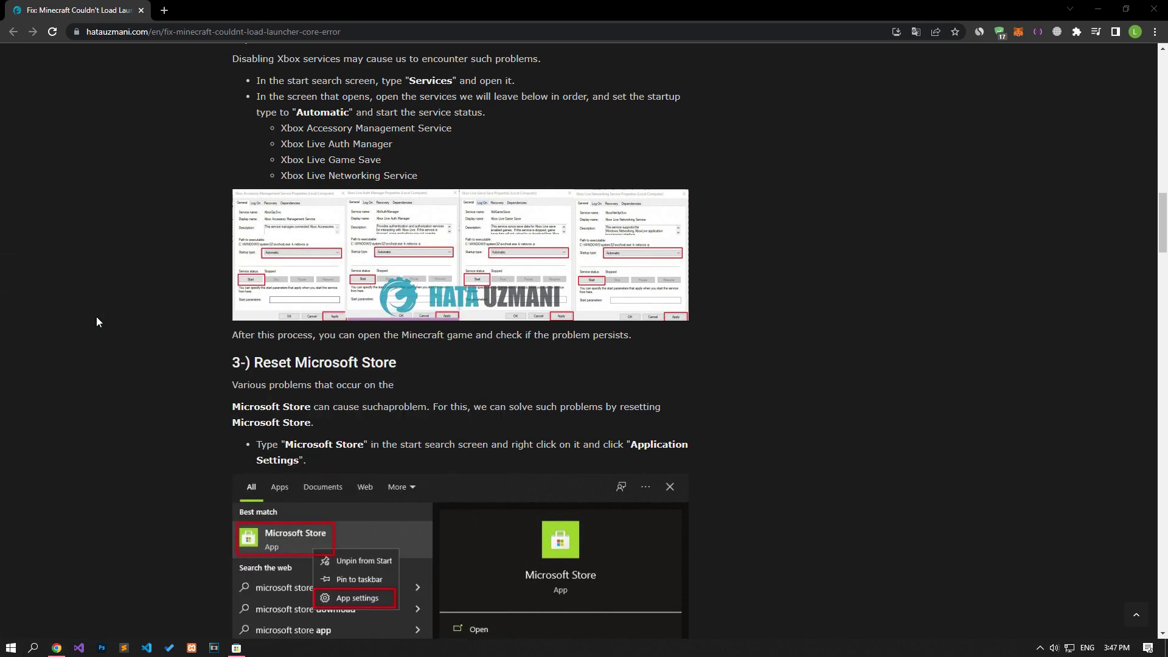
drag(776, 220, 774, 435)
Set Xbox Accessory Management Service to Automatic startup and start it.
double_click(550, 402)
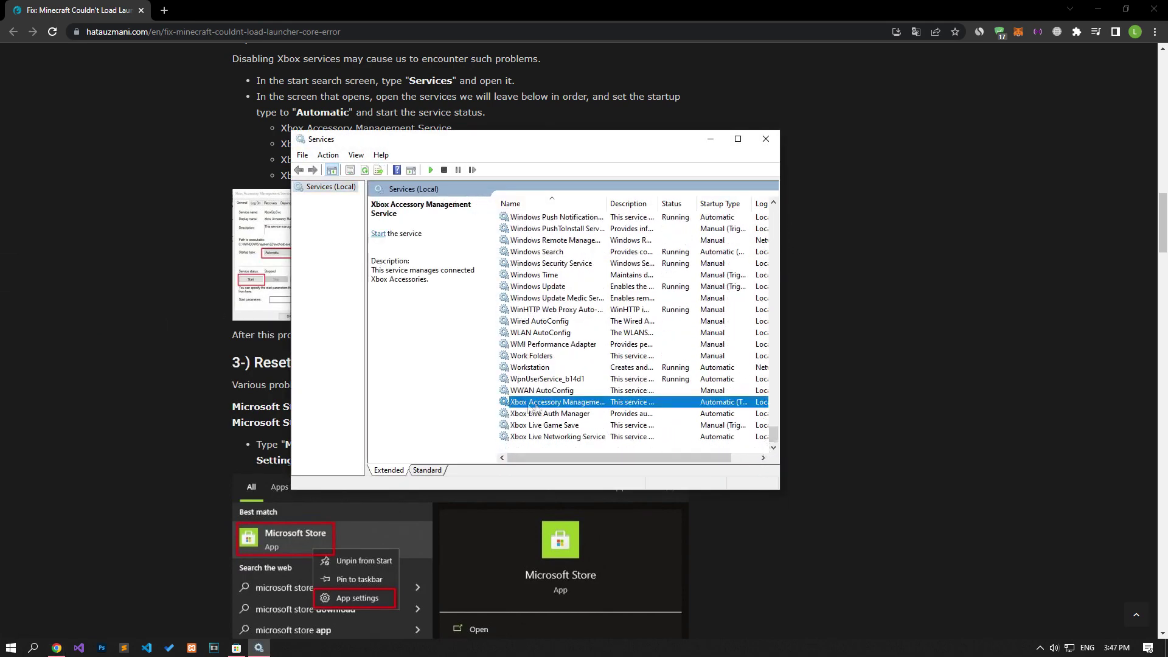
click(508, 304)
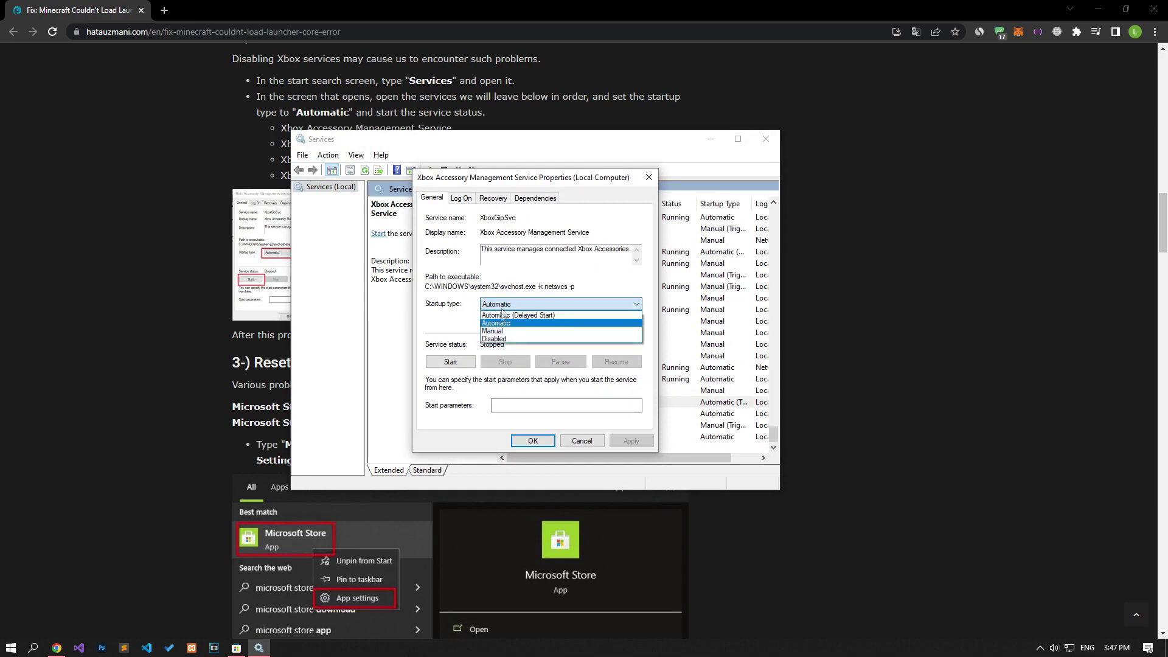
click(493, 324)
click(460, 365)
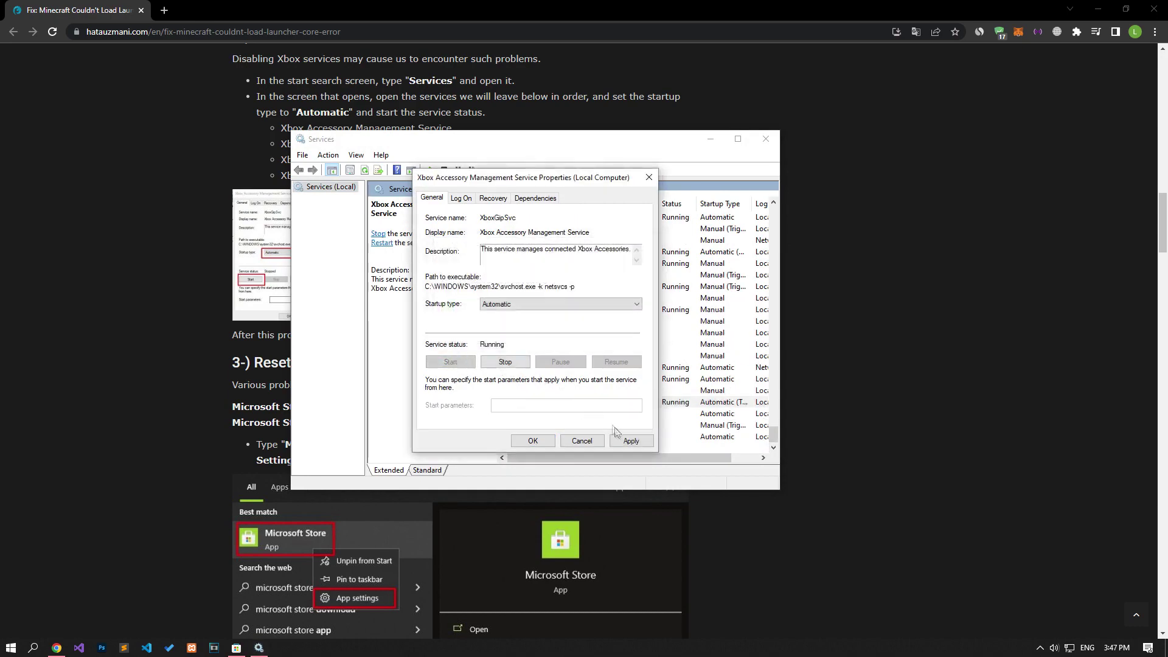
click(533, 441)
double_click(551, 414)
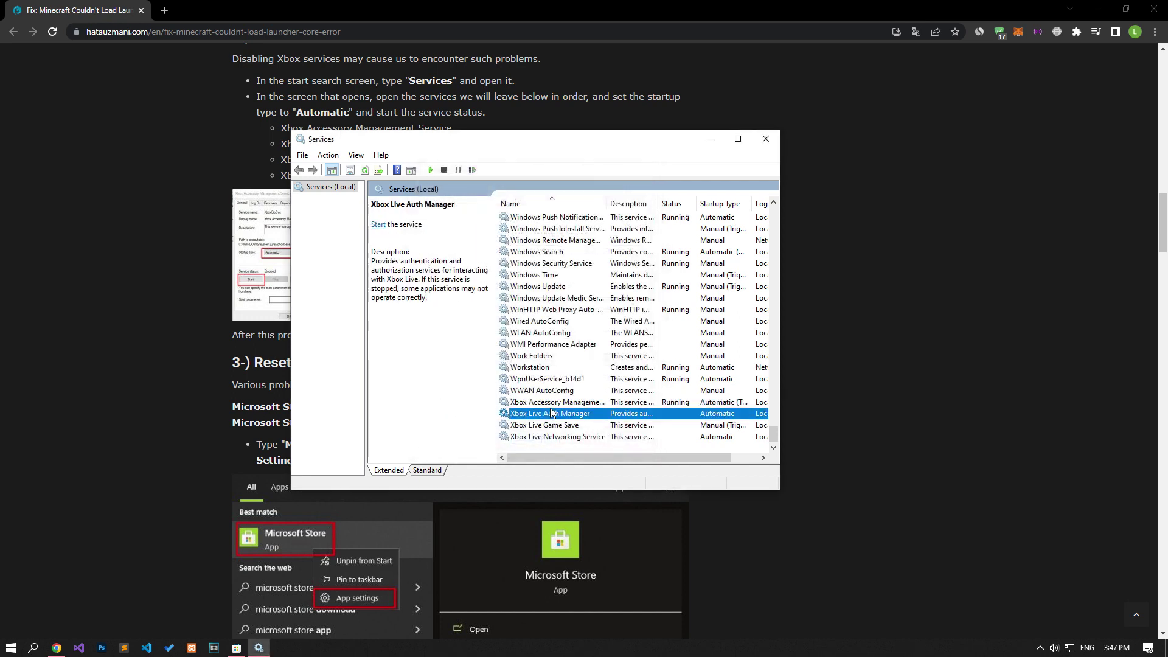
Set Xbox Live Auth Manager to Automatic startup, start it, and apply.
click(509, 304)
click(508, 322)
click(450, 362)
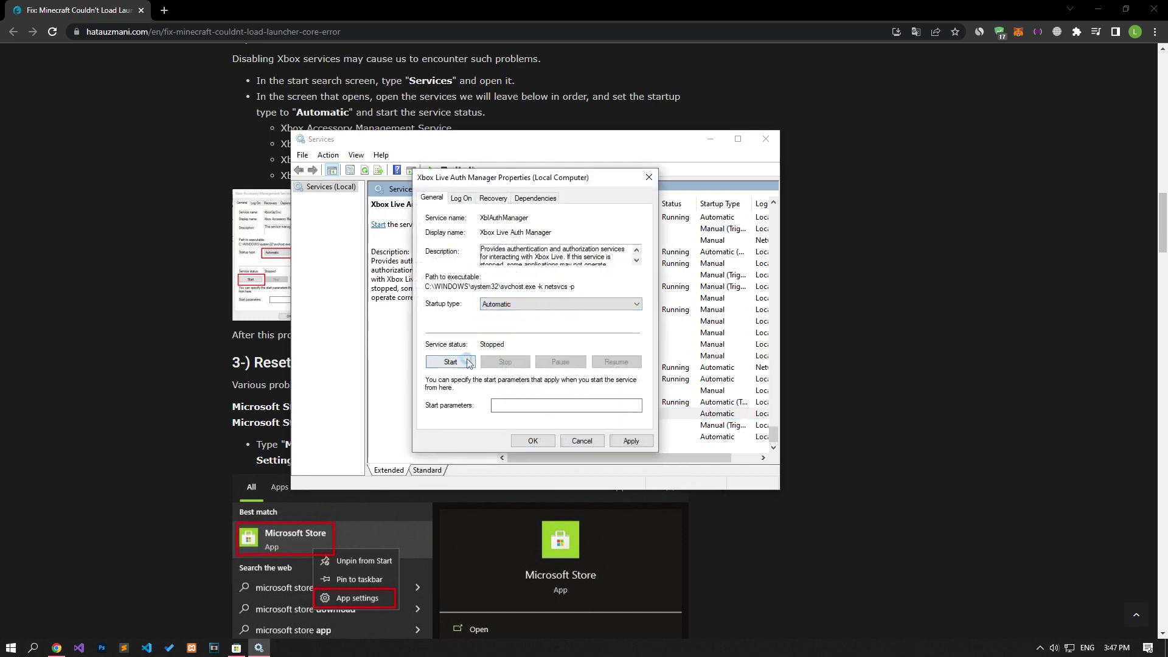
click(638, 442)
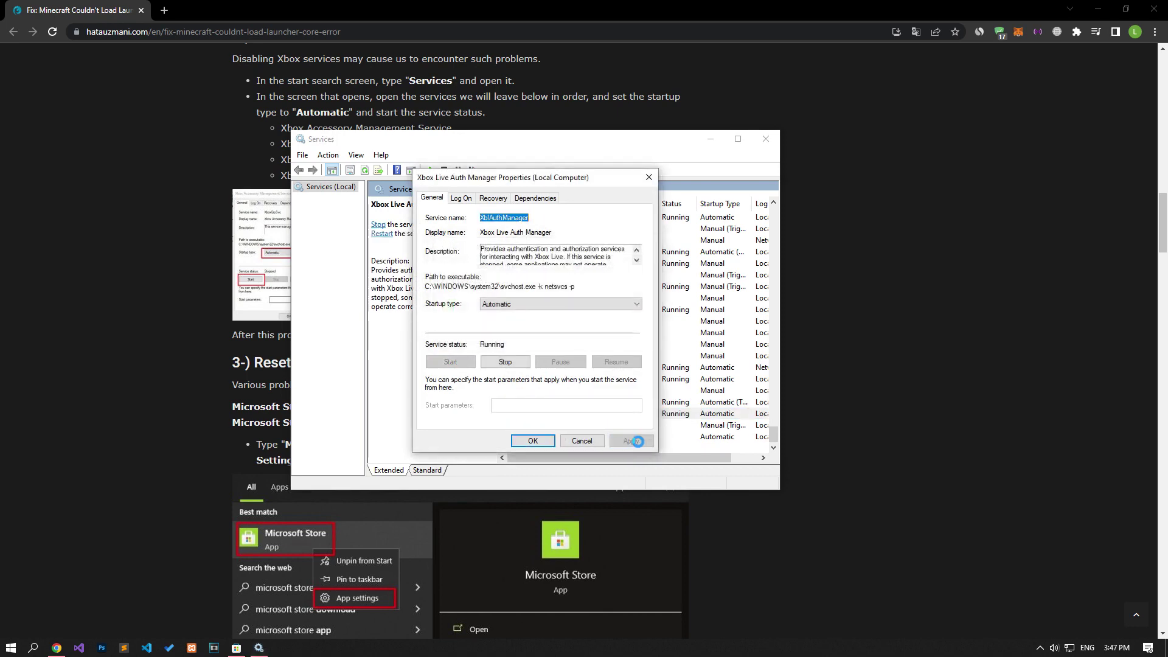
click(533, 441)
Change Xbox Live Game Save from Manual to Automatic and start the service.
double_click(548, 426)
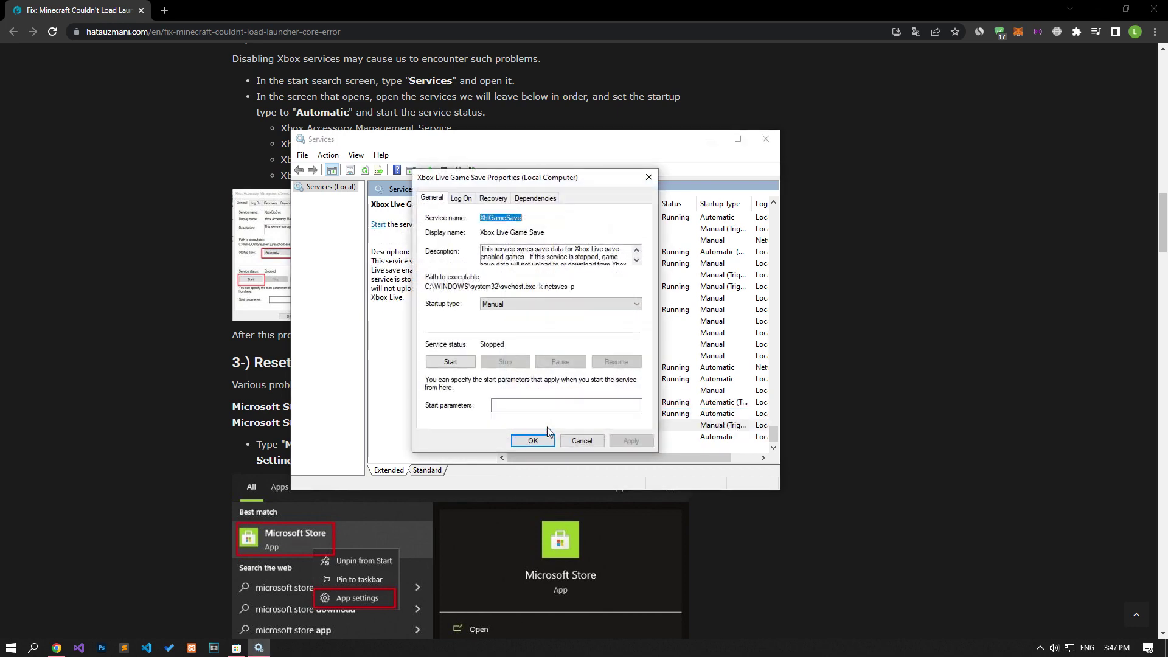
click(520, 302)
click(508, 324)
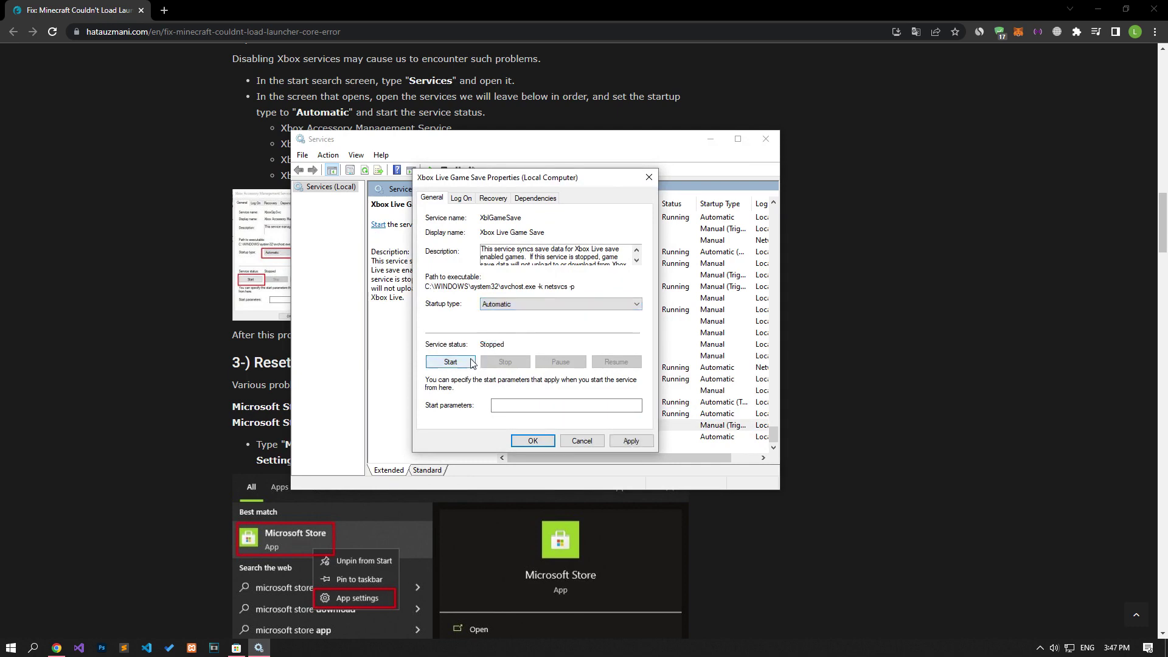
click(473, 362)
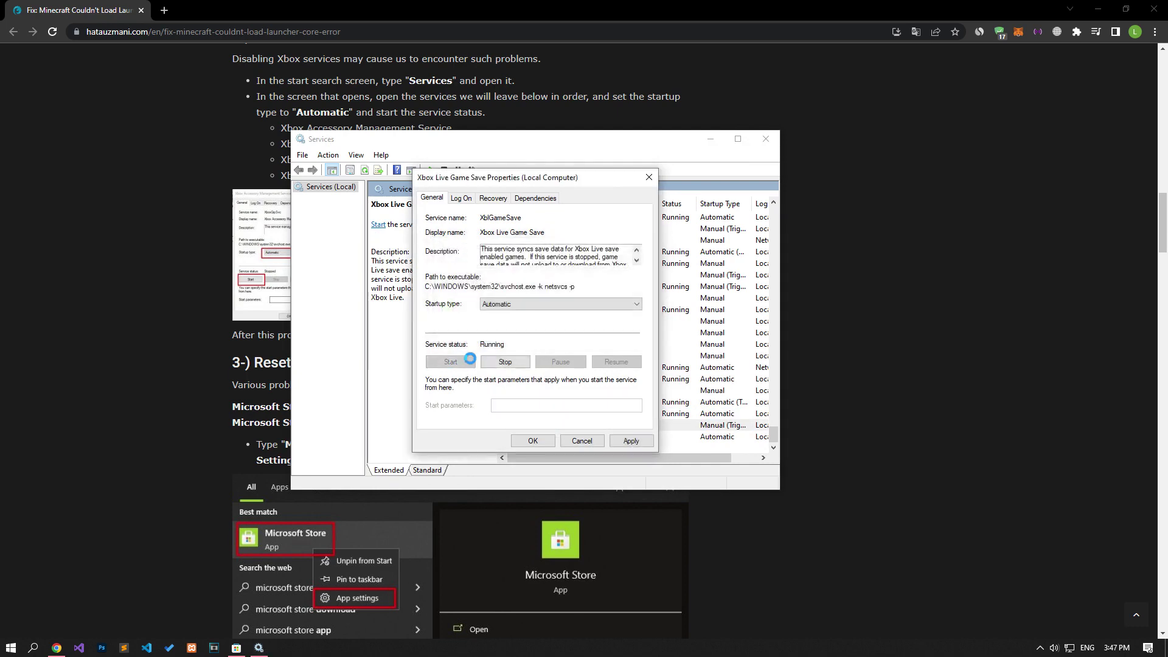
click(631, 439)
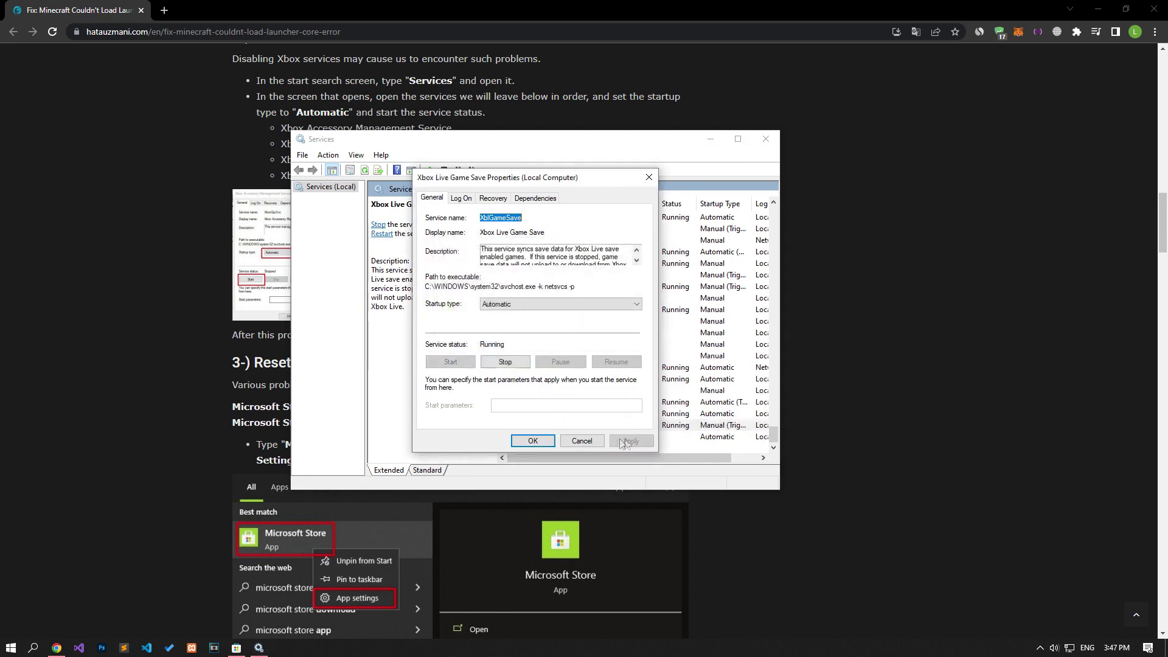
click(533, 440)
Set Xbox Live Networking Service to Automatic, start it, and close Services.
click(550, 437)
double_click(550, 437)
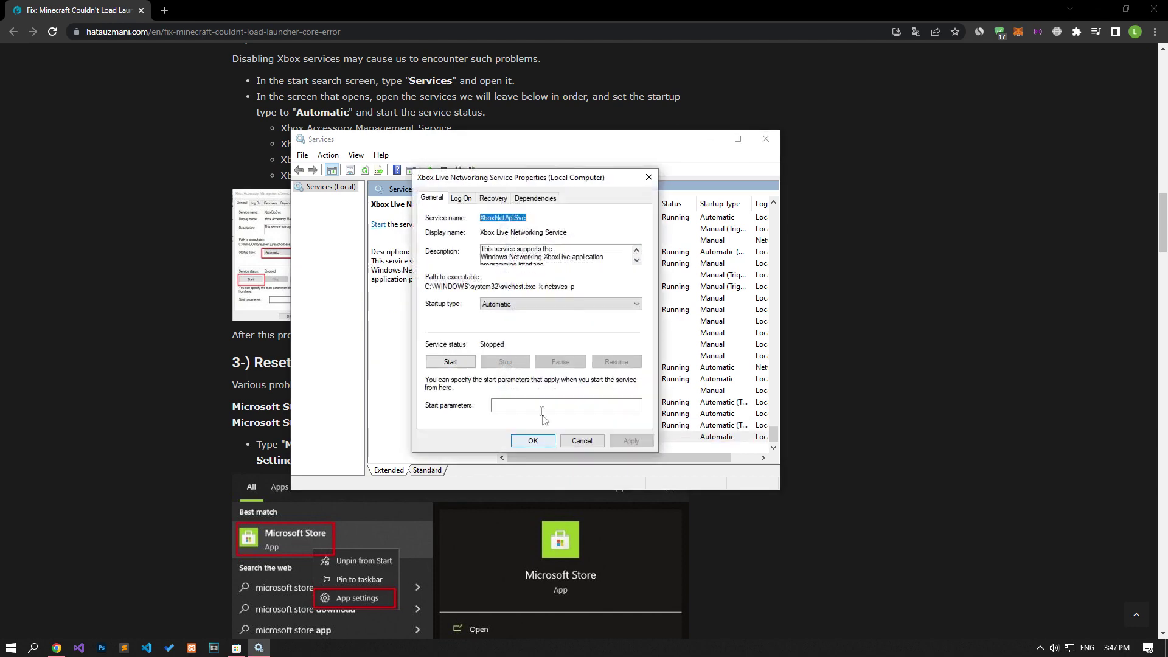
click(514, 304)
click(499, 323)
click(455, 362)
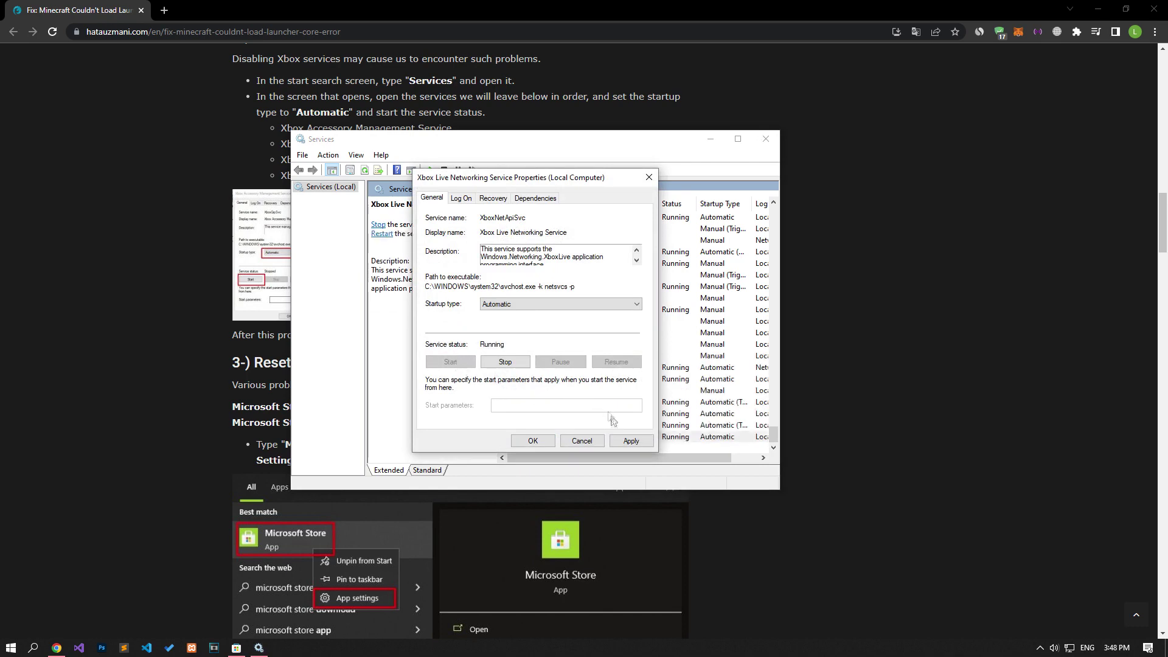
click(626, 440)
click(527, 441)
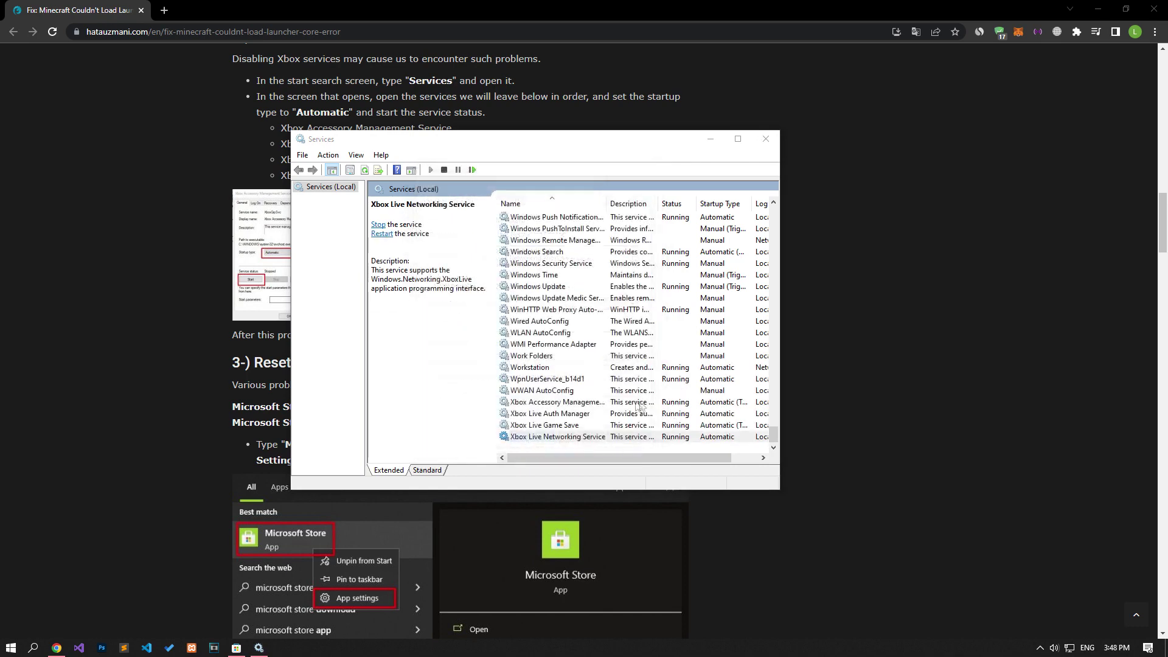
click(762, 145)
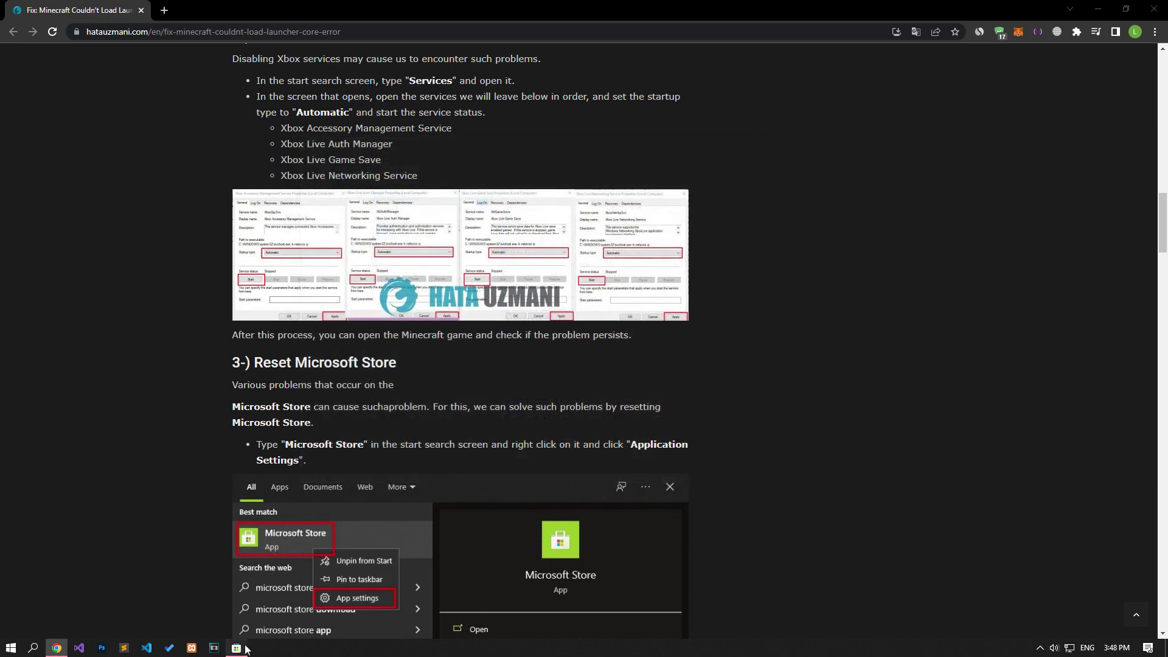
Scroll the article to section '3-) Reset Microsoft Store' and close the Store window.
click(236, 648)
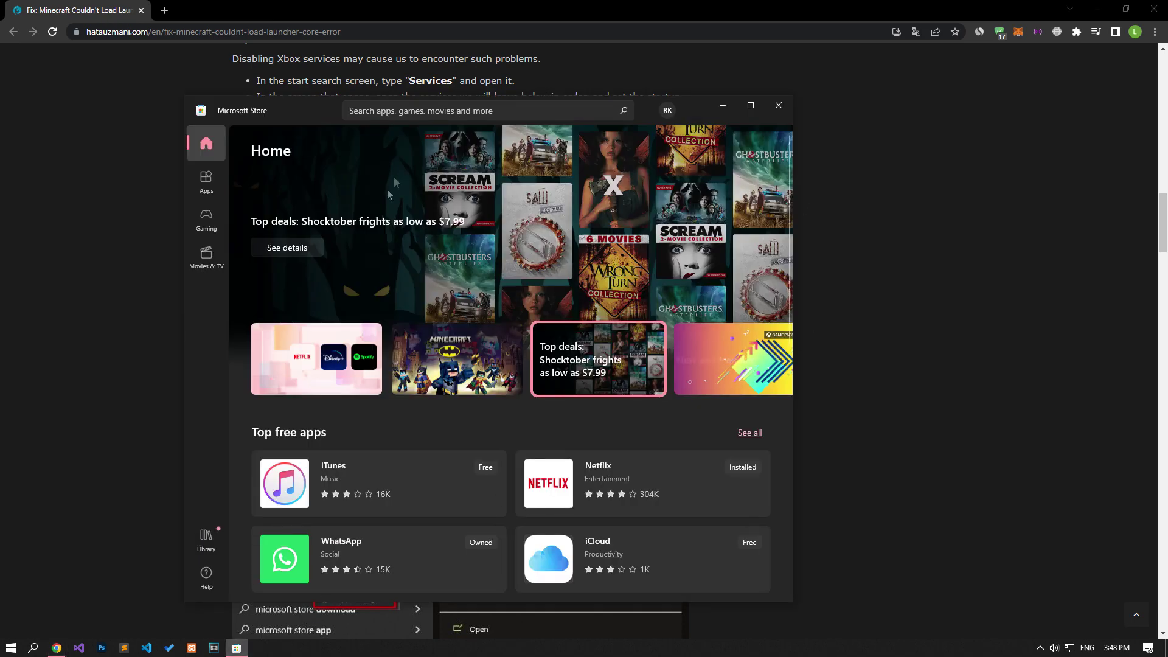
click(133, 297)
scroll(133, 298, down, 5)
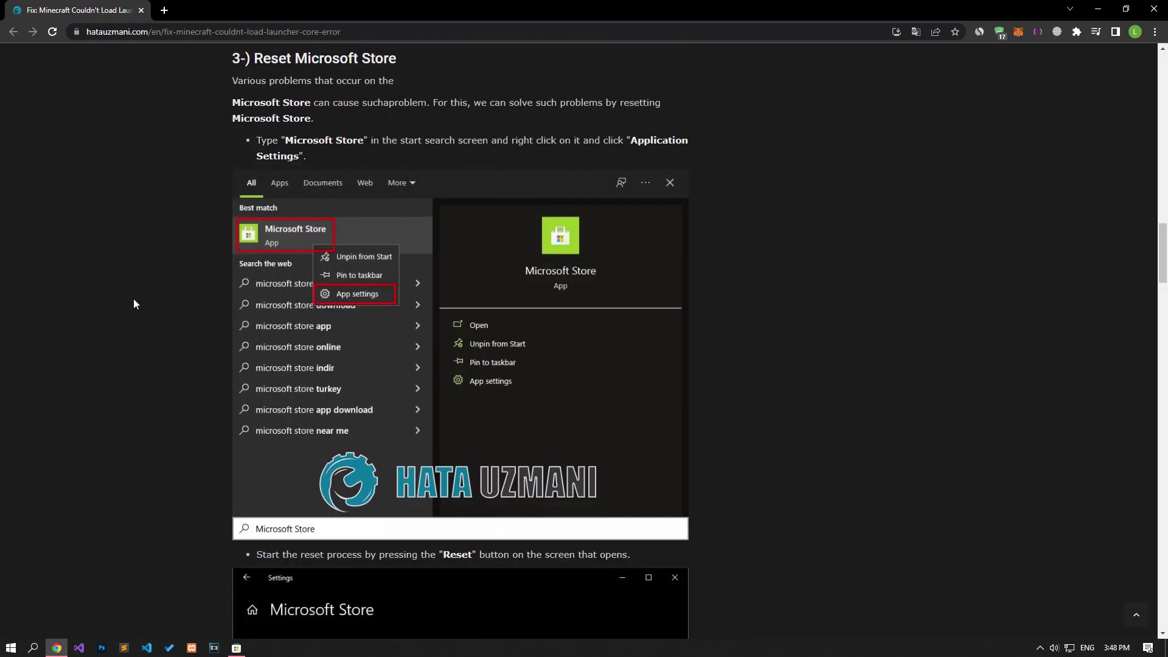
click(236, 648)
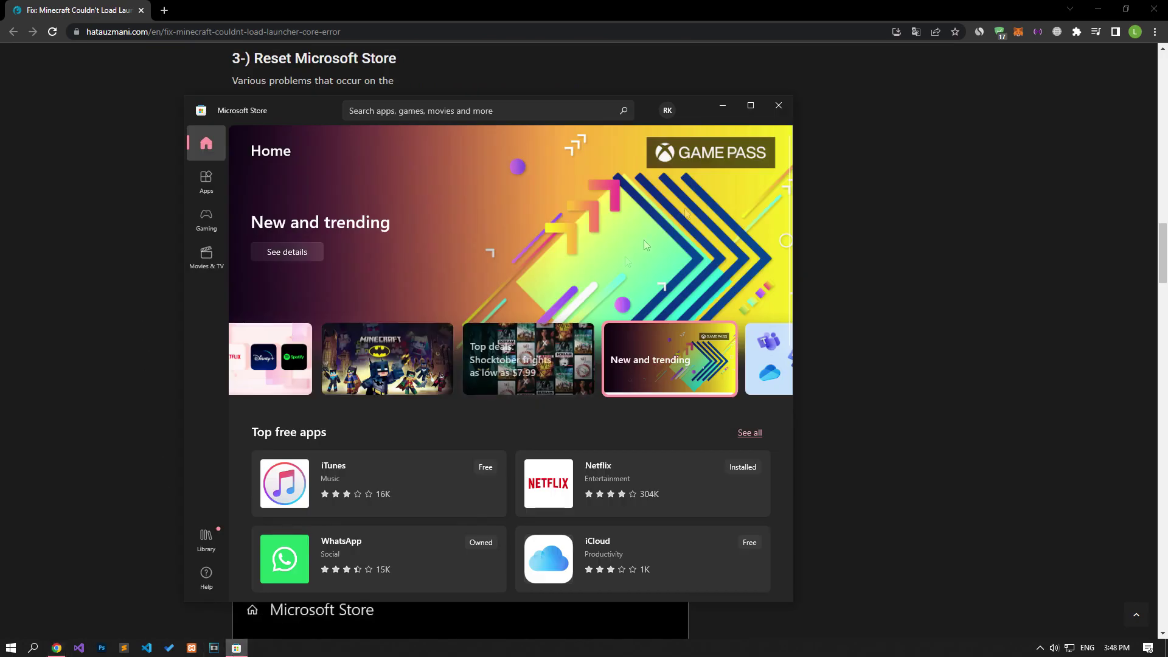
click(785, 107)
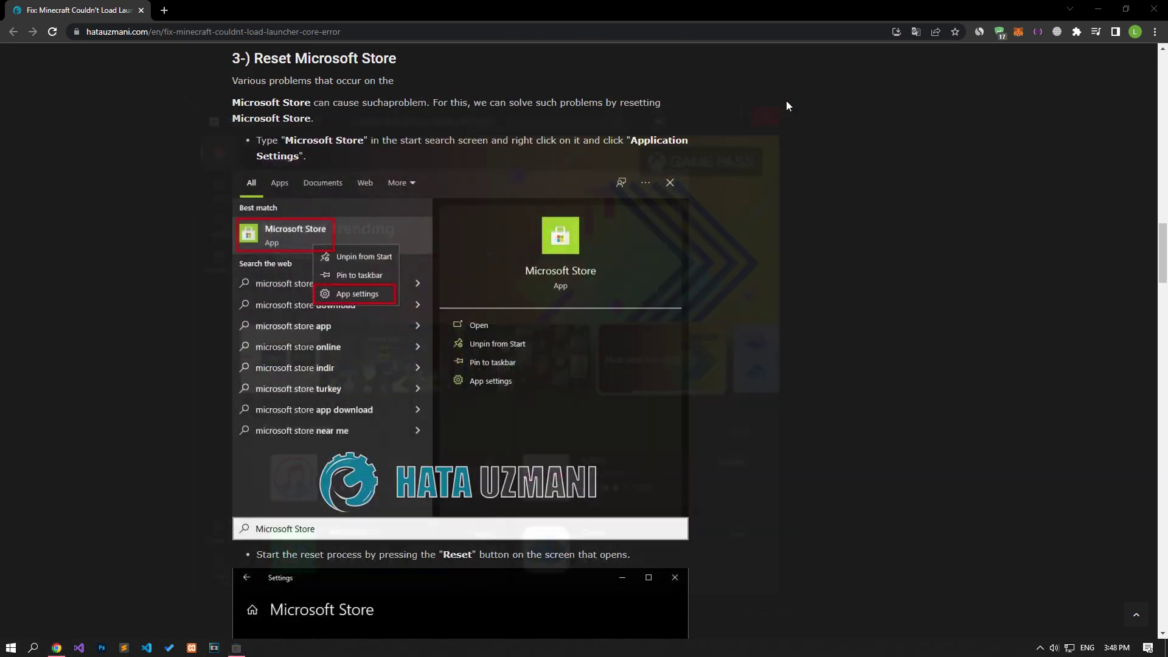
click(11, 647)
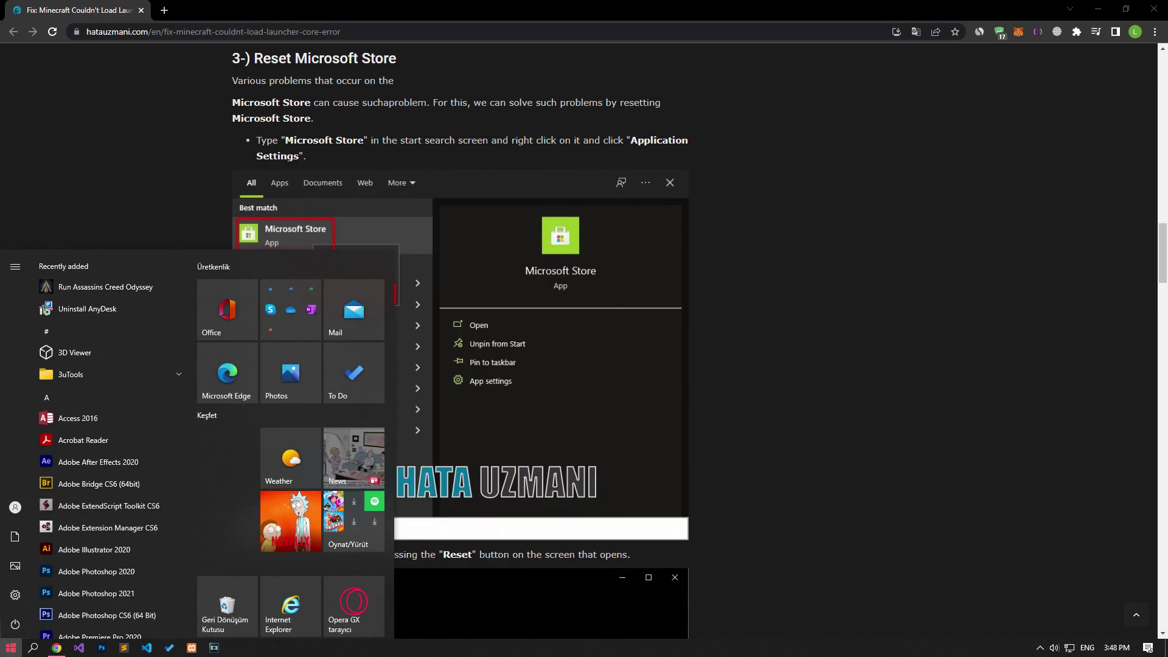
Repair and then reset Microsoft Store from its App settings, confirming the reset.
text(Microsoft S)
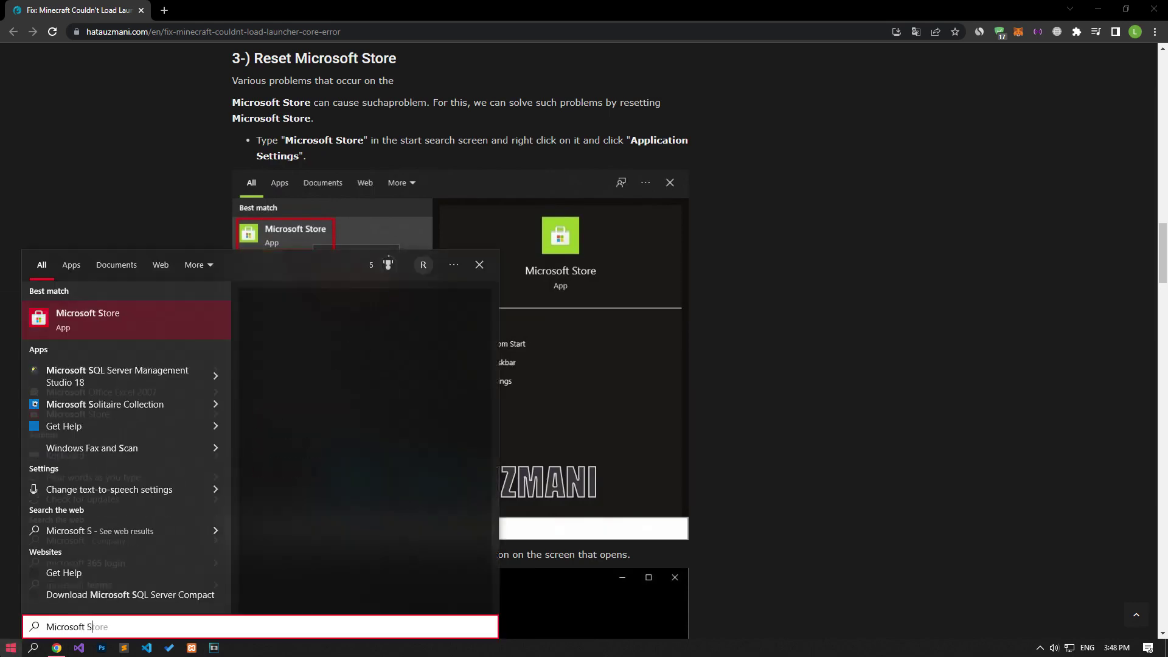
text(tore)
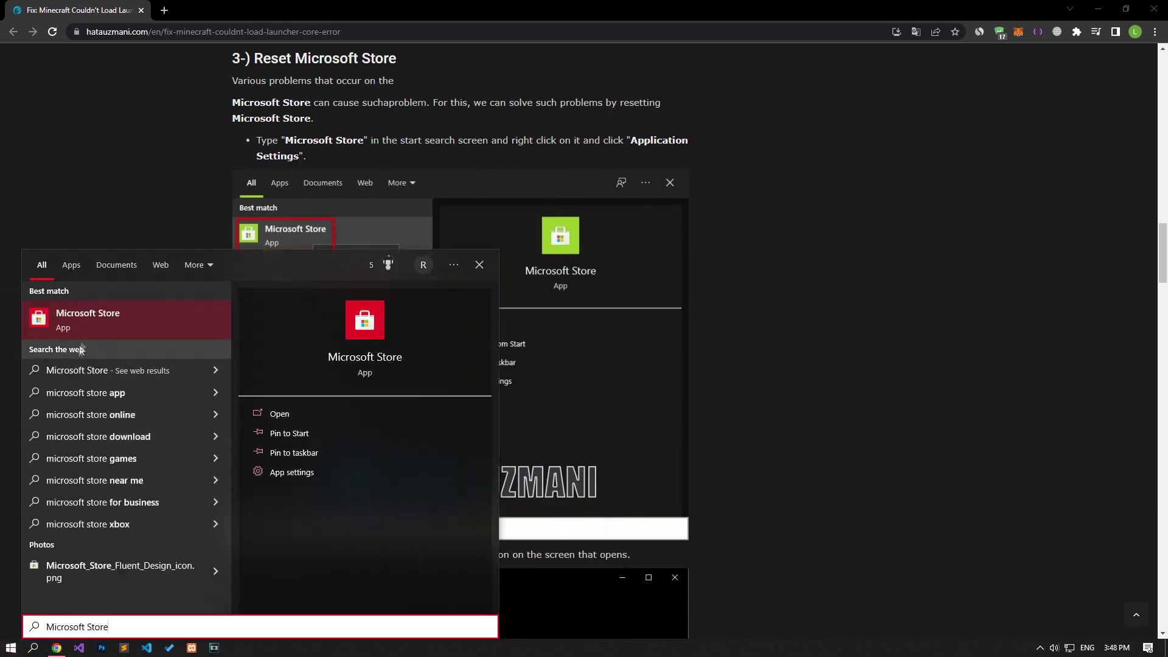
right_click(84, 319)
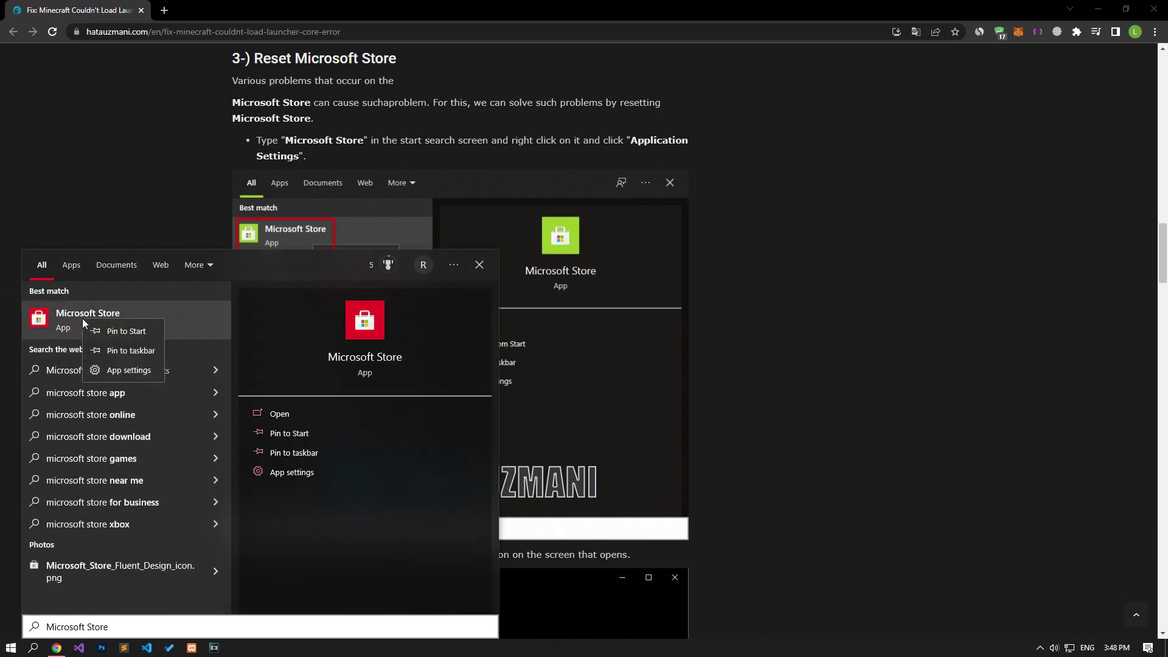
click(118, 371)
scroll(440, 410, down, 5)
scroll(440, 410, down, 3)
click(382, 386)
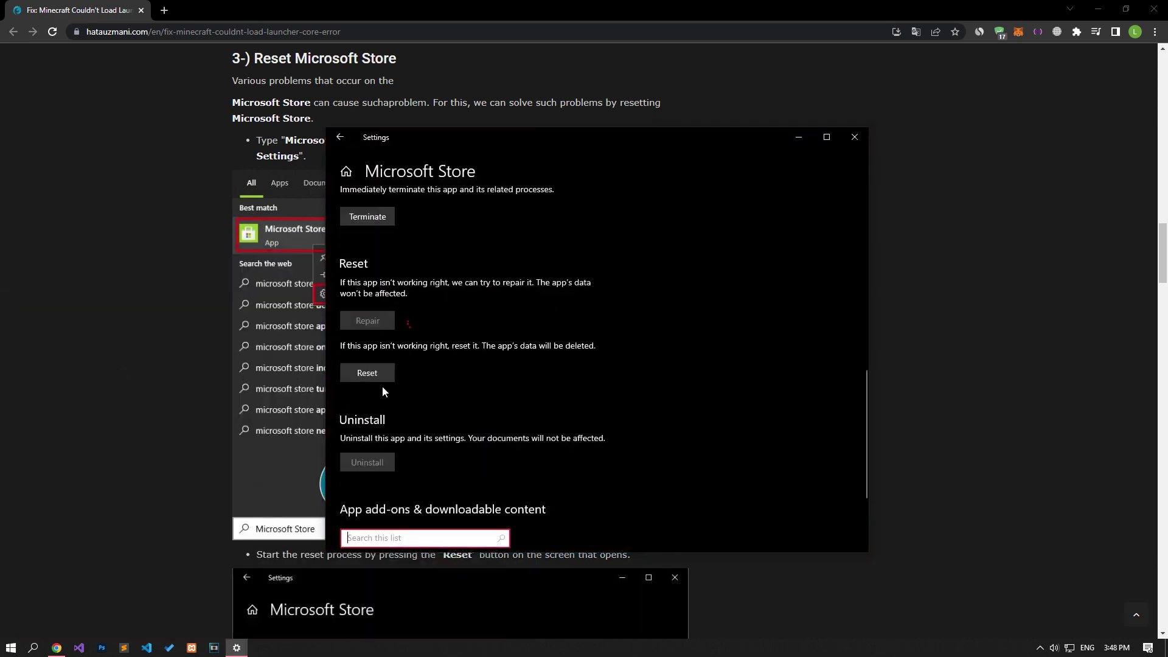
click(386, 376)
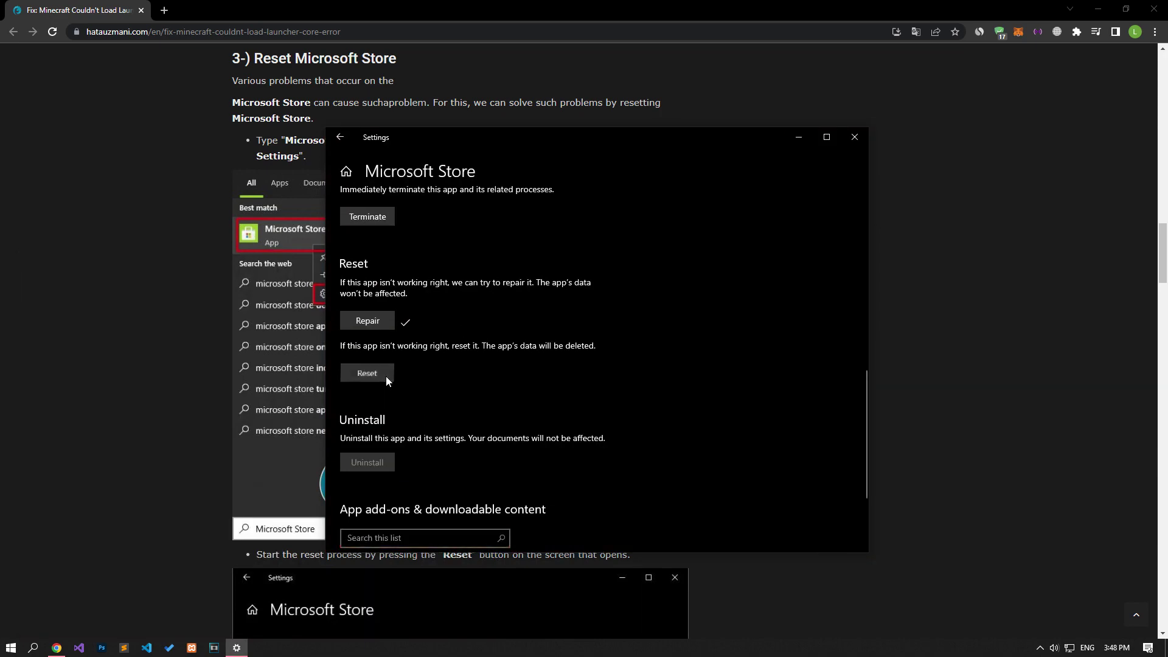
click(455, 344)
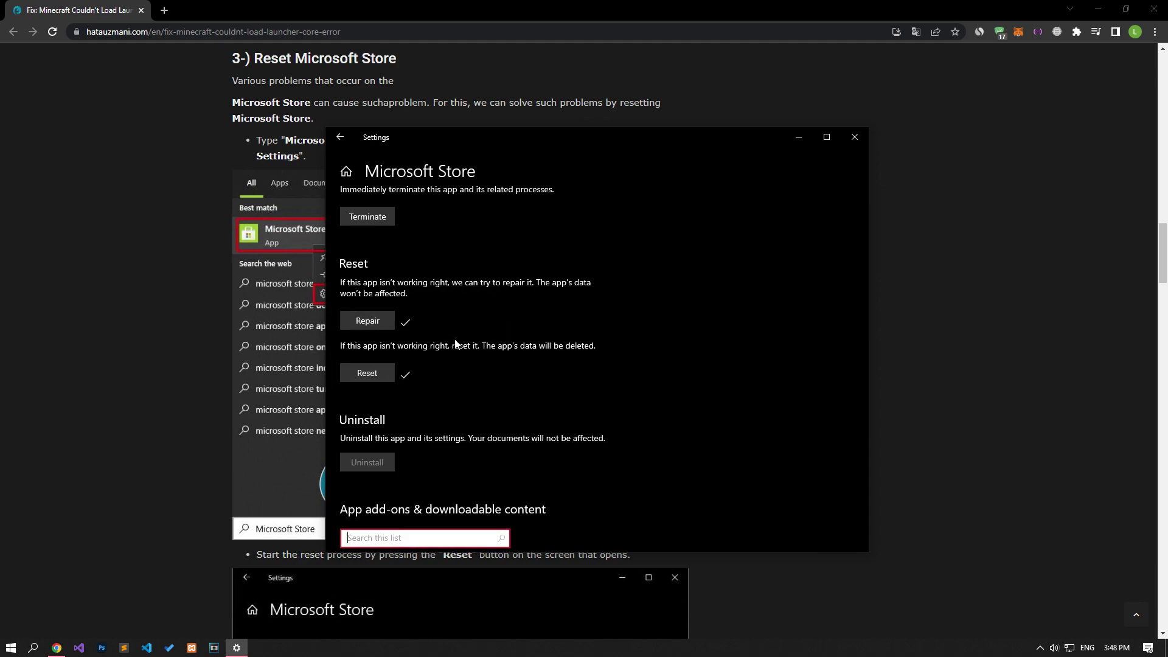
click(857, 145)
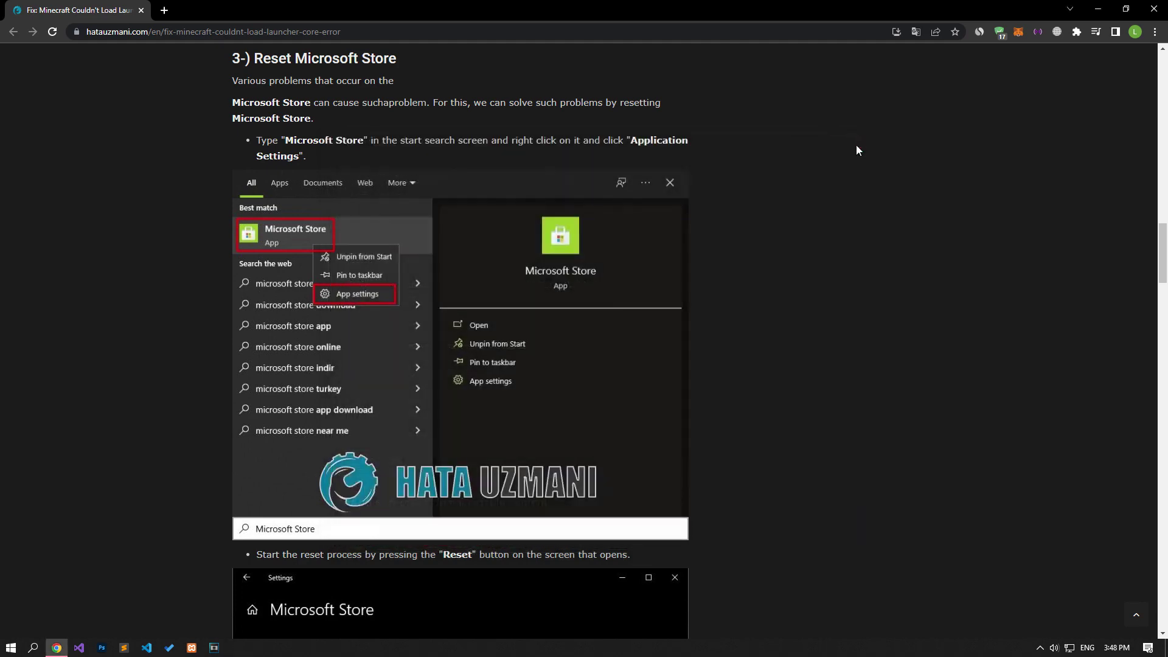
Search Start for Xbox Game Bar, fixing the typo, and open its App settings.
scroll(834, 174, down, 10)
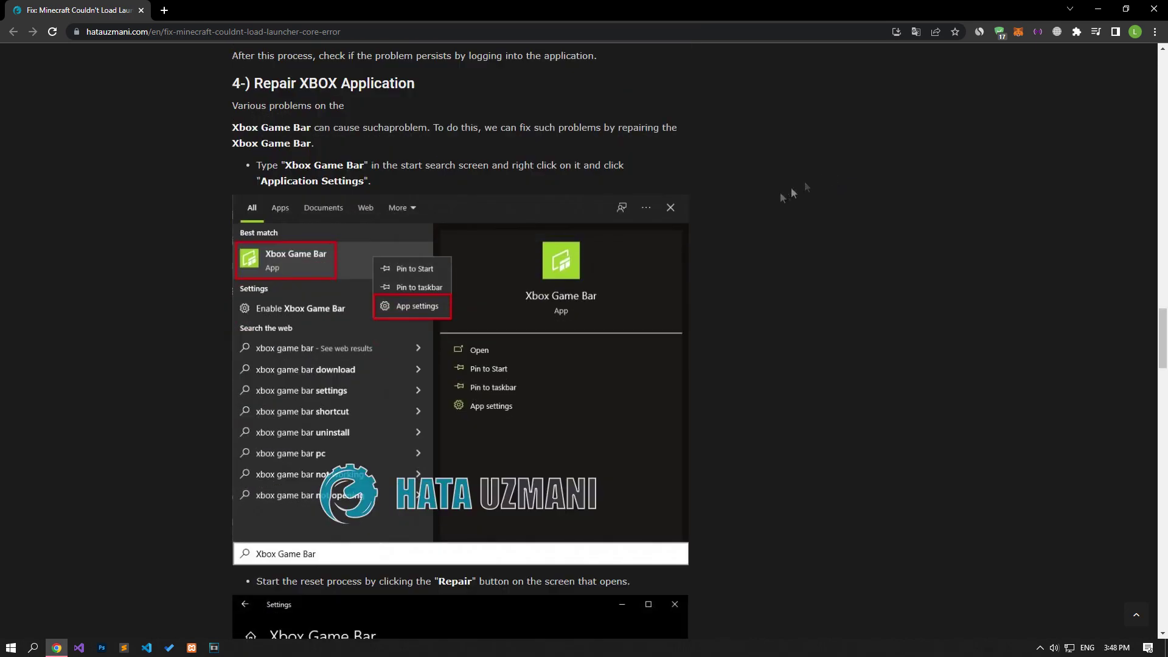
key(super)
text(X)
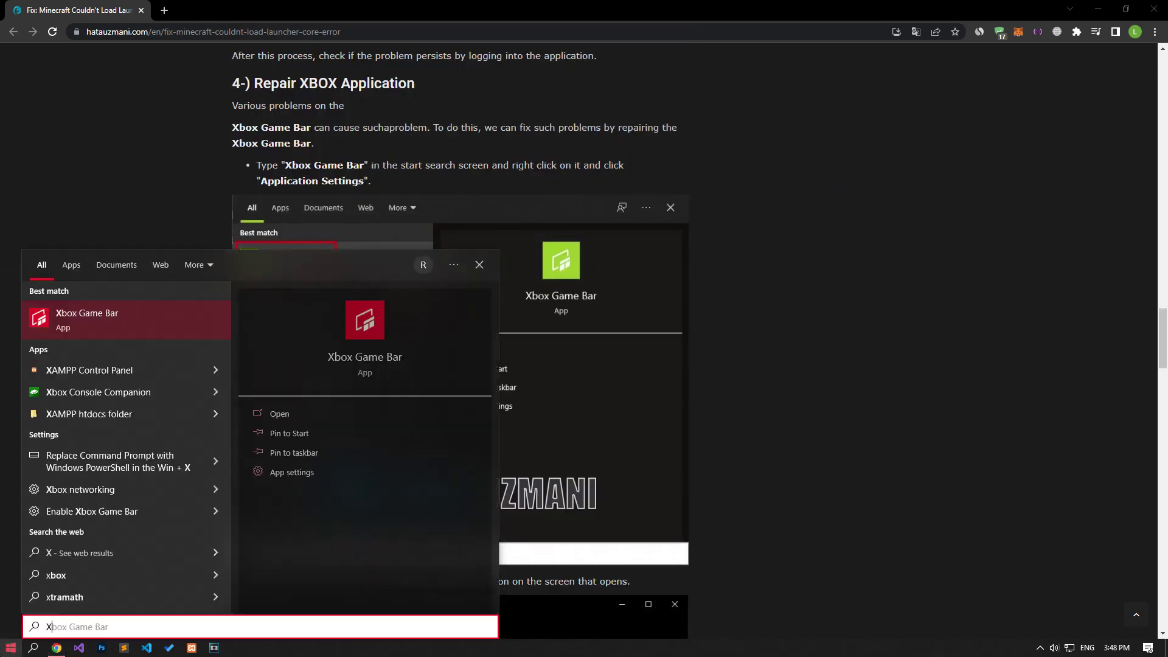
text(box Games Bar)
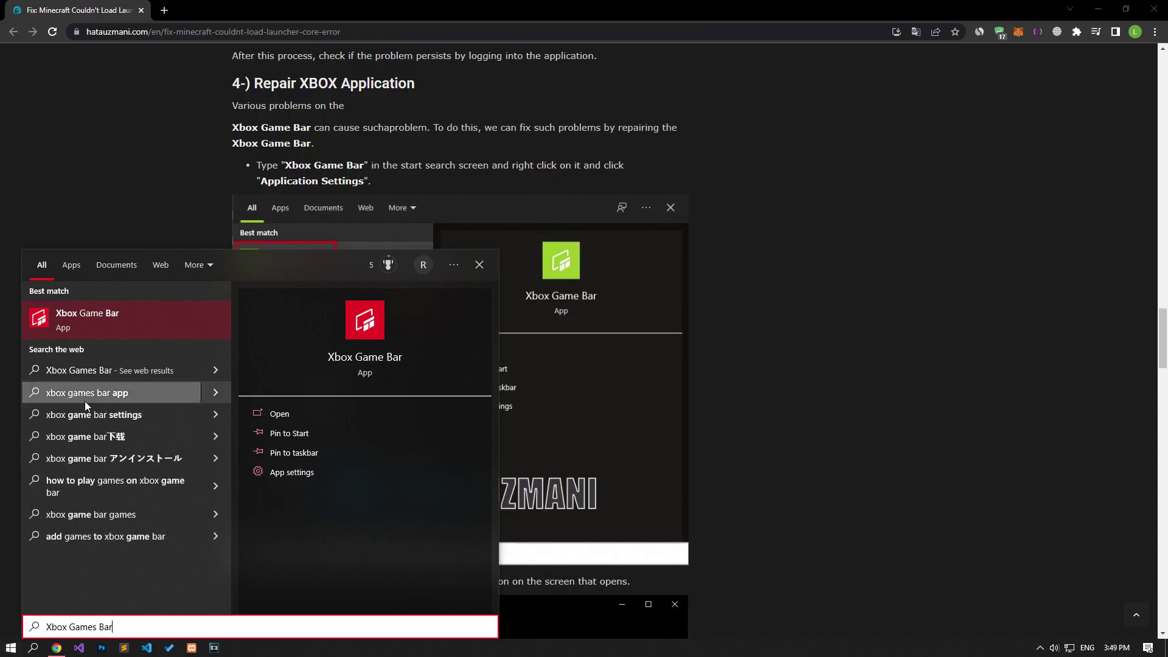
click(98, 627)
key(BackSpace)
right_click(90, 329)
click(129, 379)
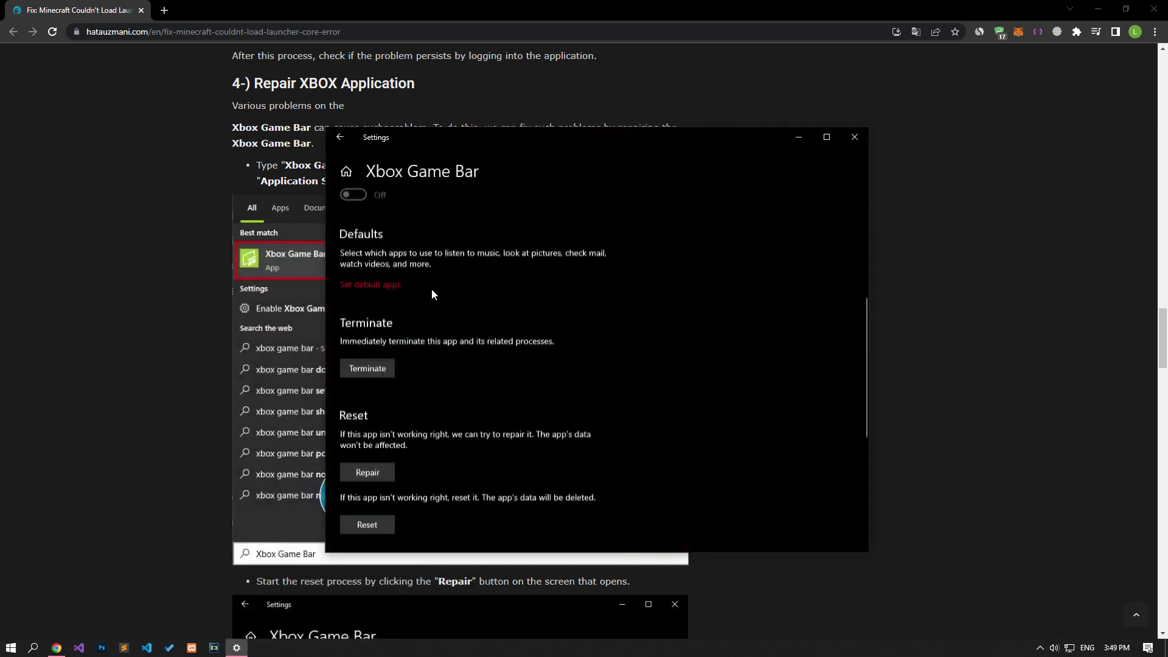
Repair and reset Xbox Game Bar, confirm the reset, and close Settings.
scroll(425, 295, down, 3)
click(366, 368)
scroll(368, 373, down, 1)
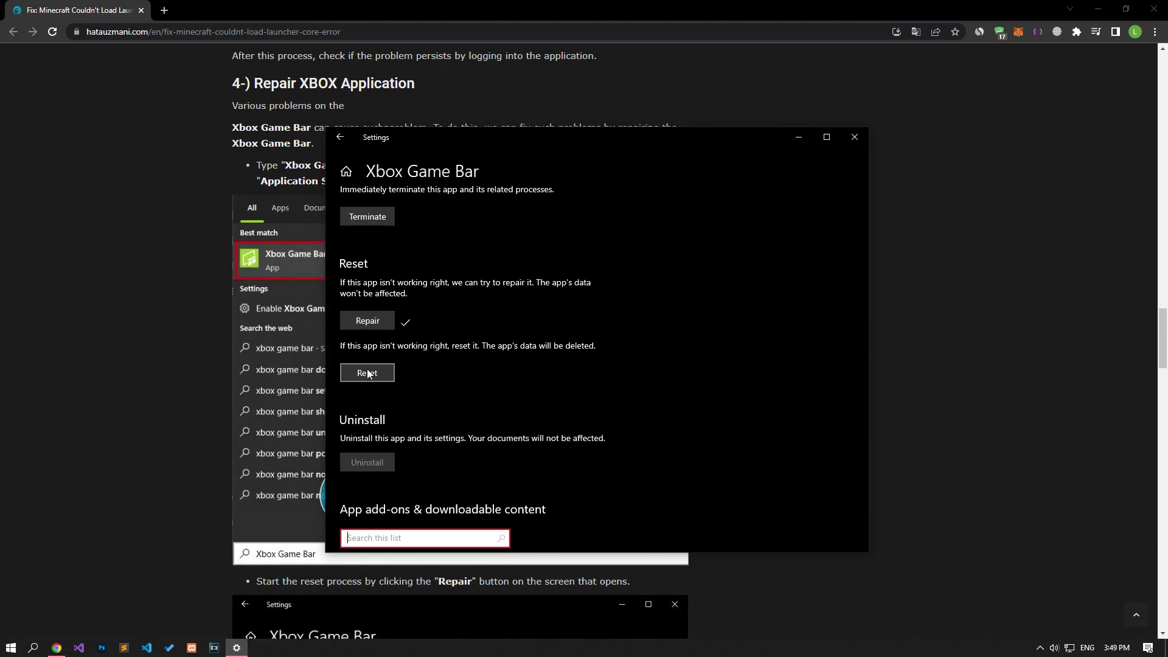
click(371, 372)
click(483, 342)
click(847, 142)
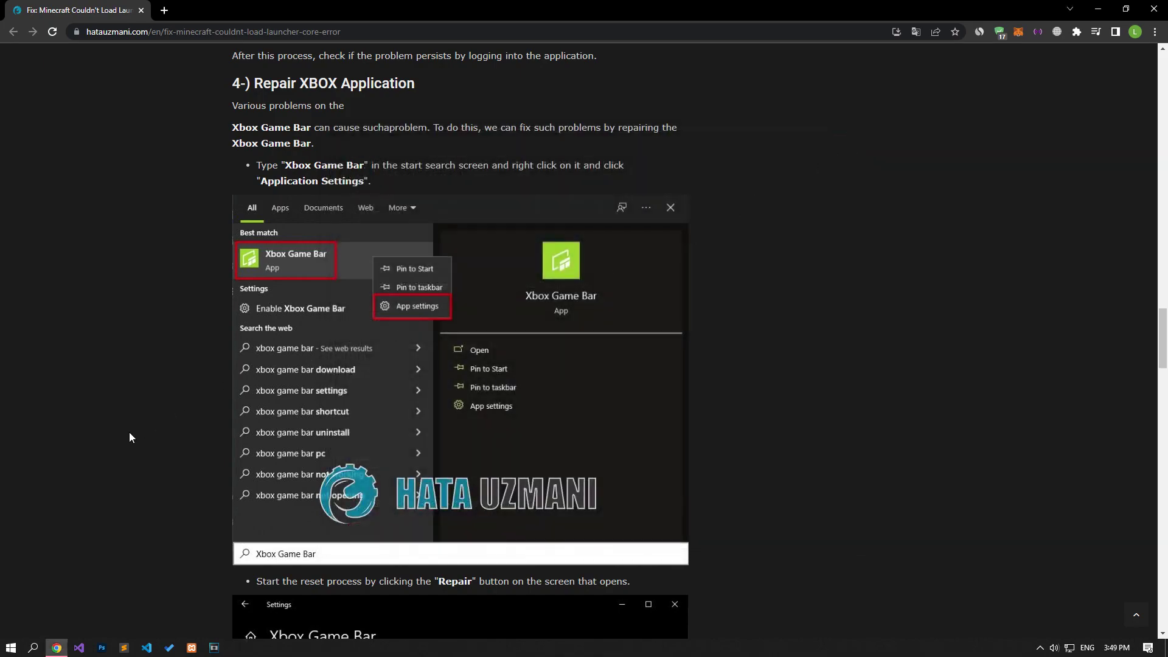
Follow the article's Identity Provider link to open Xbox Identity Provider in Microsoft Store.
scroll(129, 437, down, 15)
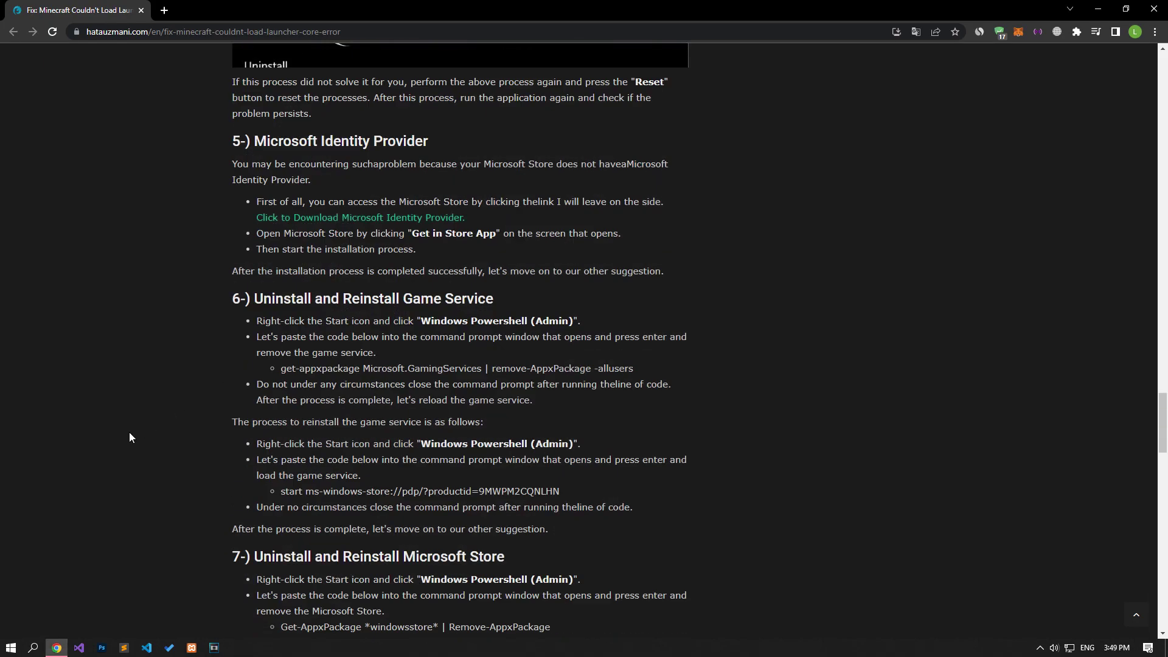
scroll(130, 434, down, 1)
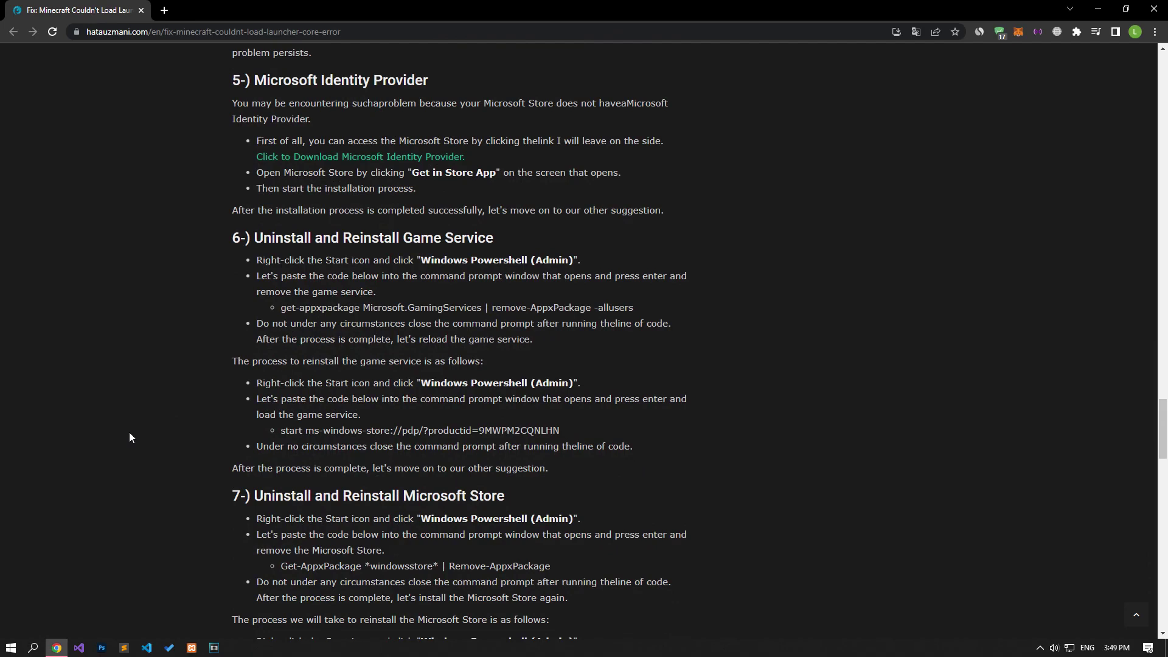
click(348, 159)
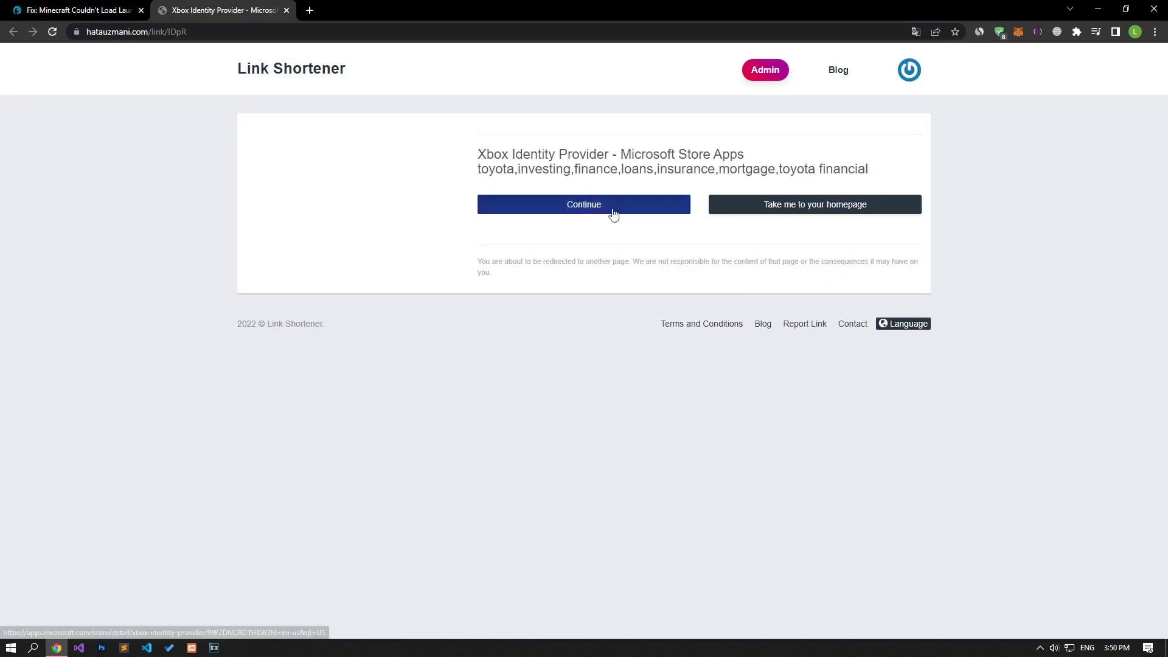
click(611, 208)
click(656, 136)
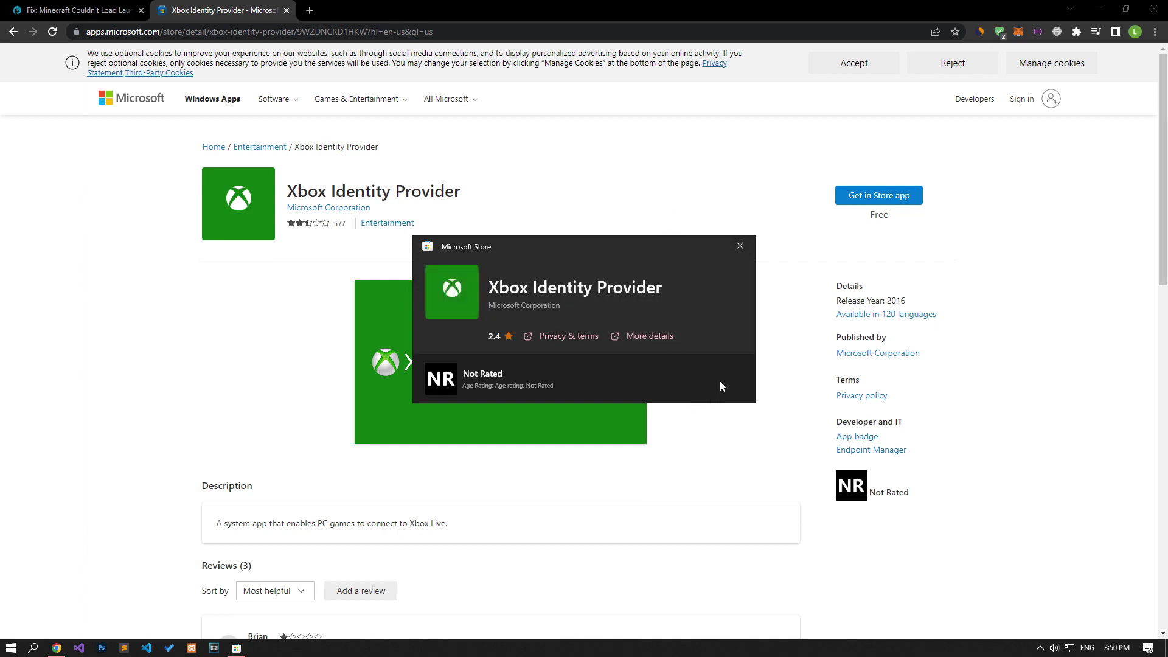
Close the Store popup and tab, then scroll to section 6's reinstall steps.
click(740, 246)
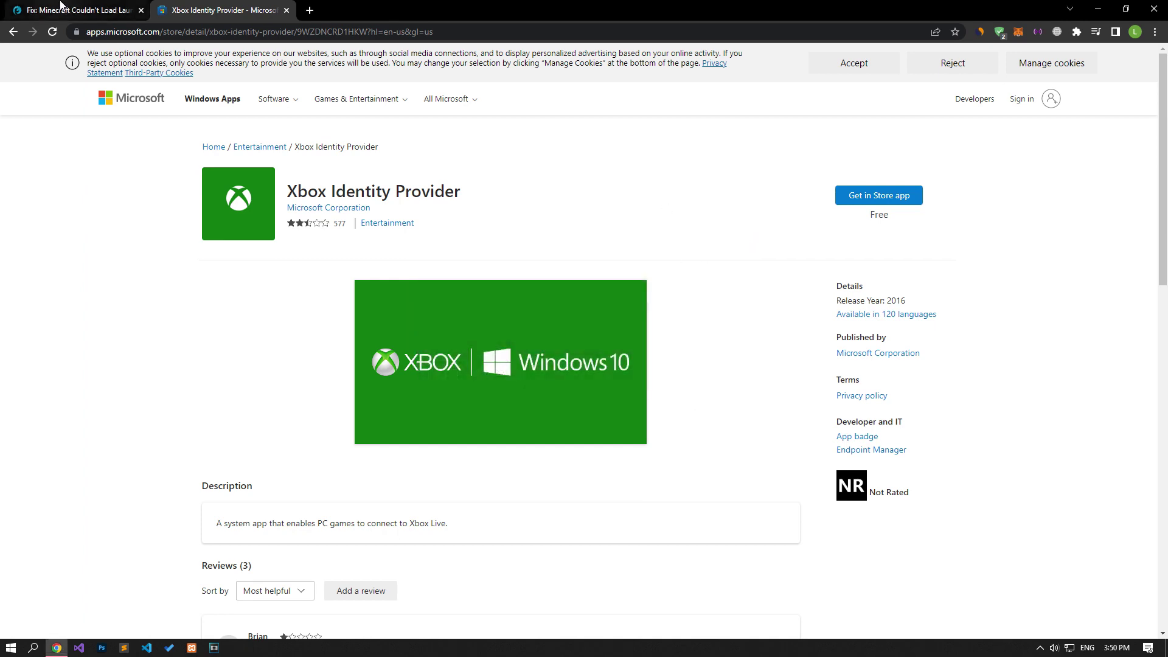
key(ctrl+w)
scroll(143, 373, down, 1)
scroll(144, 373, down, 3)
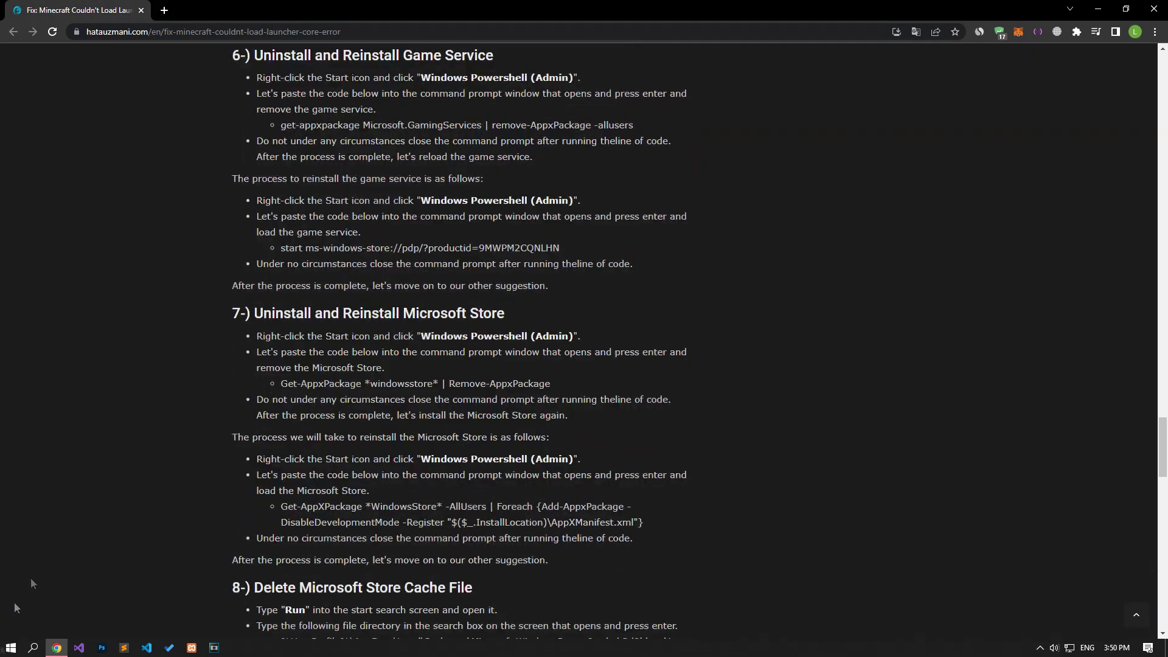
Launch Windows PowerShell as administrator and move it to the right side.
click(11, 648)
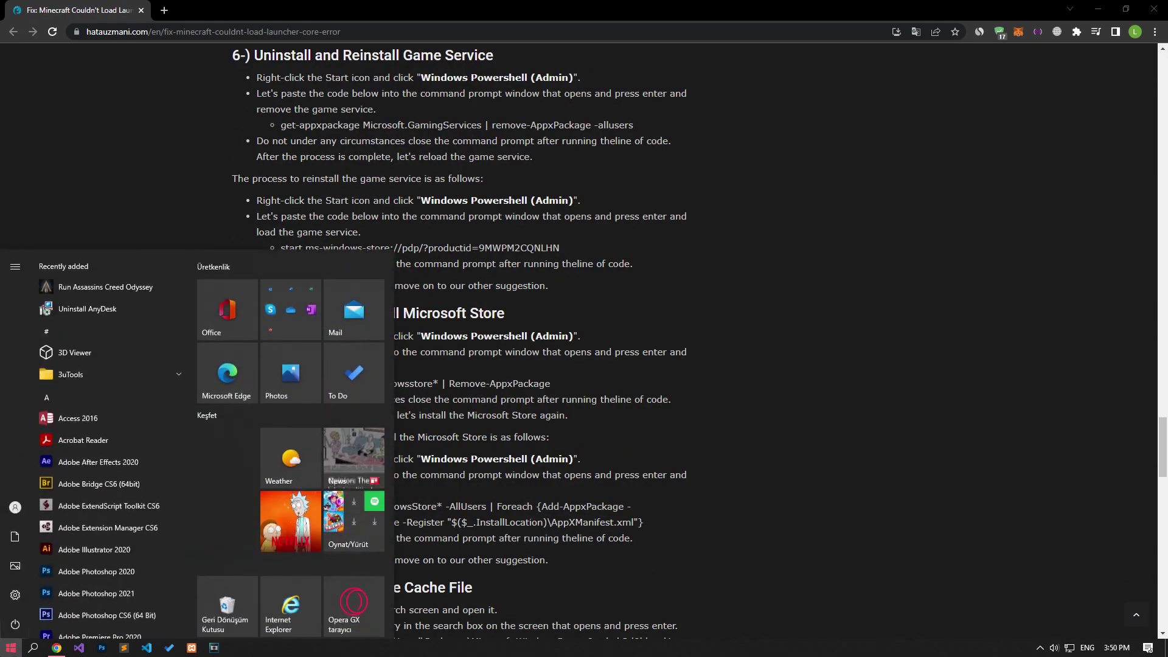
text(Powershell)
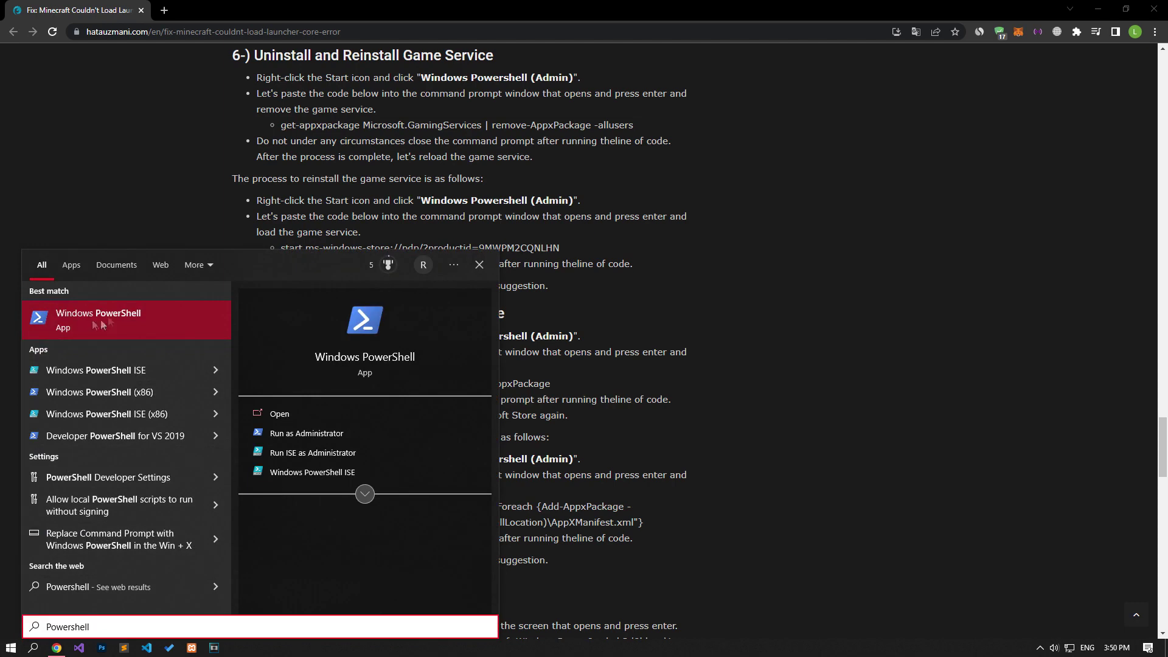
right_click(104, 313)
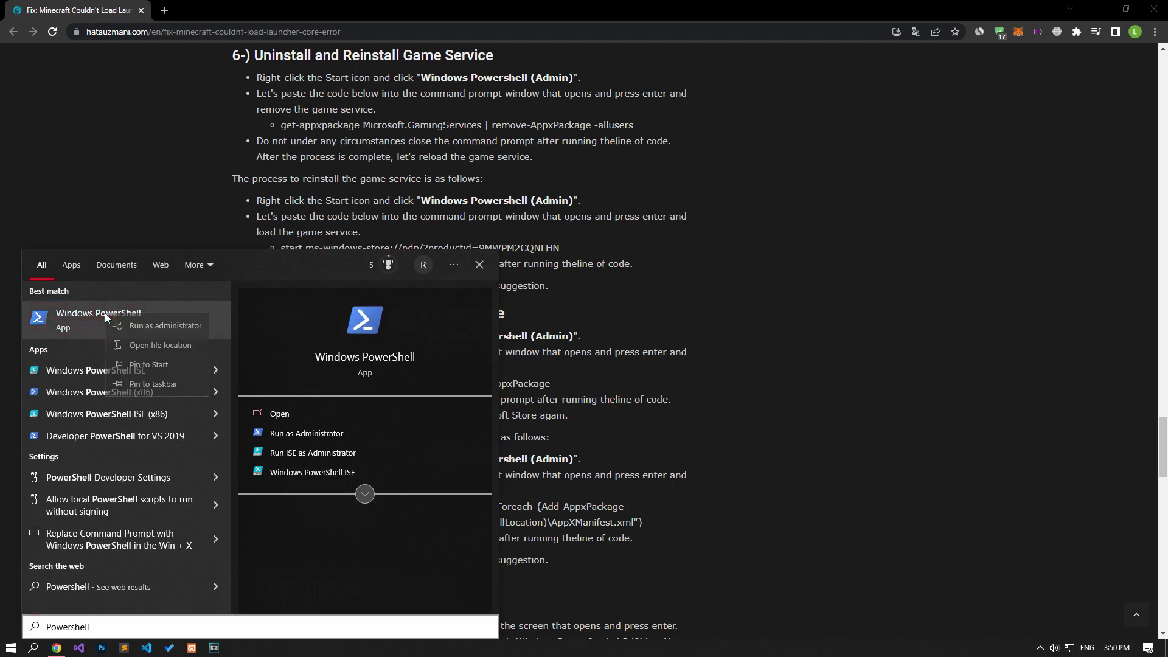
click(156, 326)
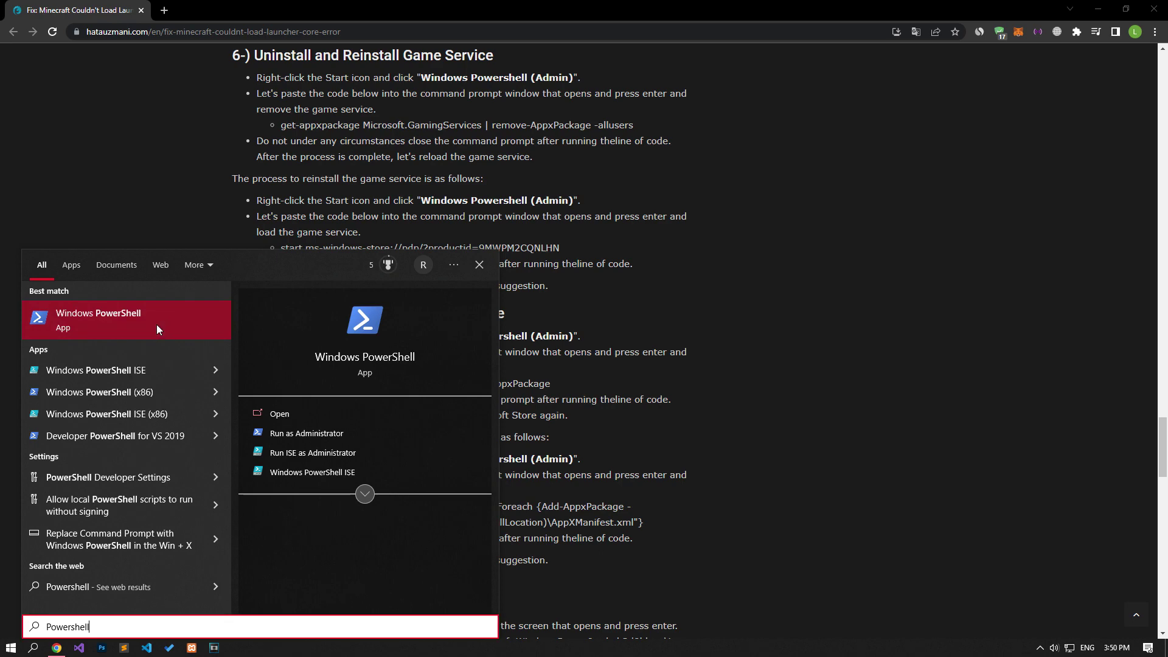
drag(152, 60, 709, 106)
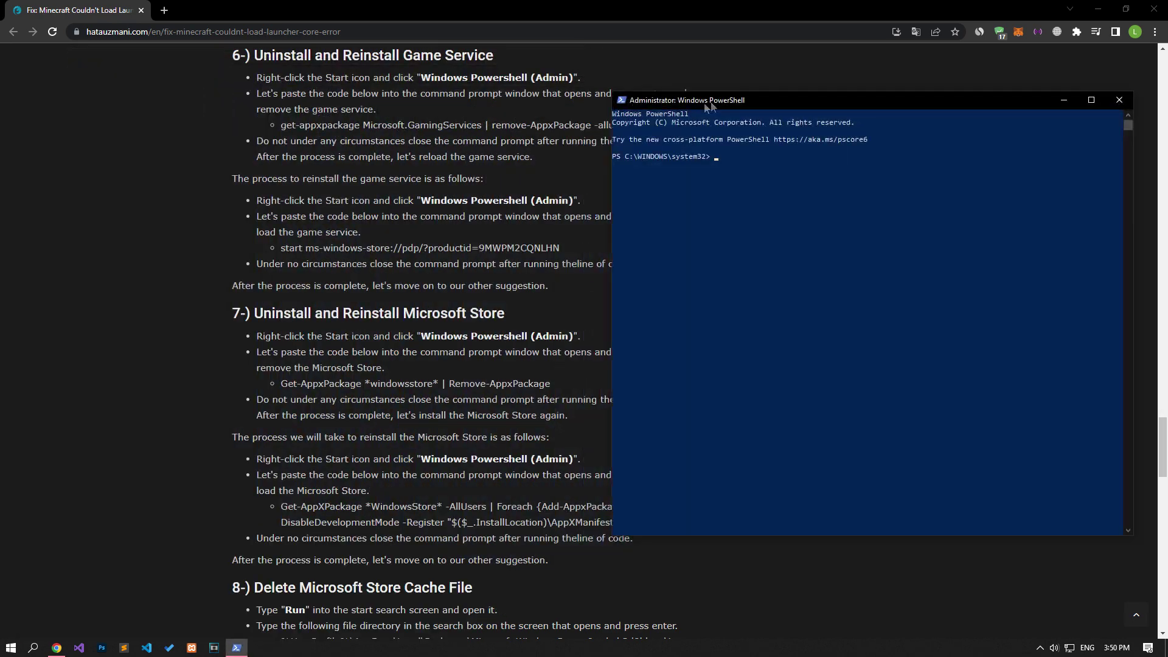
Copy 'get-appxpackage Microsoft.GamingServices | remove-AppxPackage -allusers' from the article and paste it into PowerShell.
click(298, 124)
drag(283, 125, 635, 124)
key(ctrl+c)
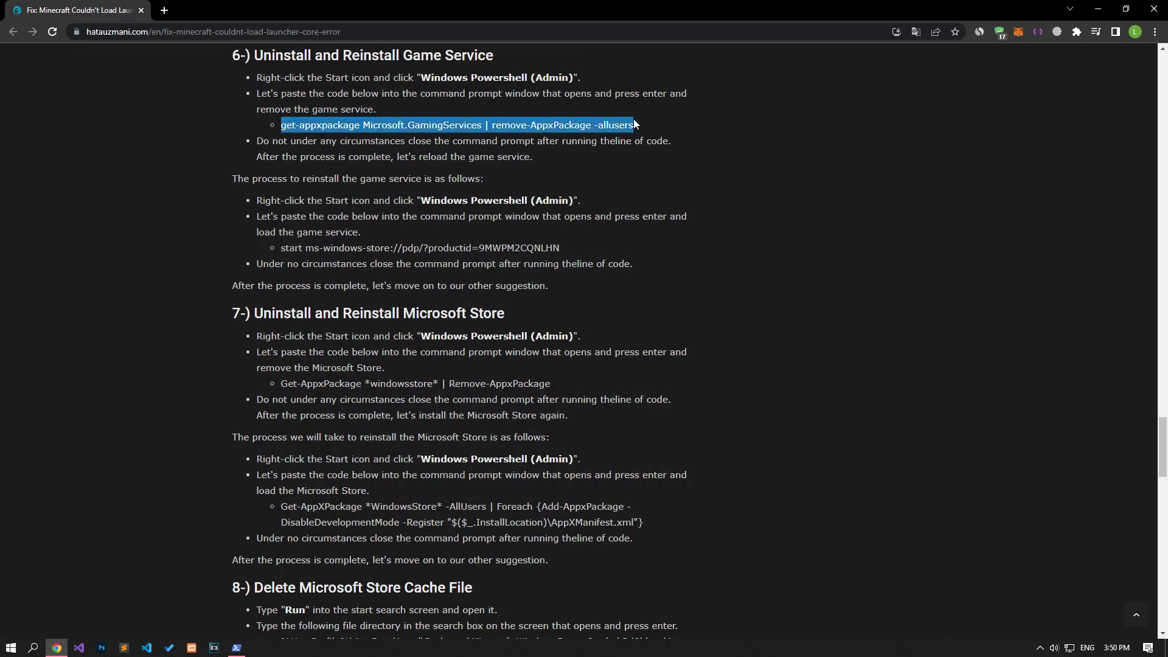
click(246, 649)
right_click(802, 237)
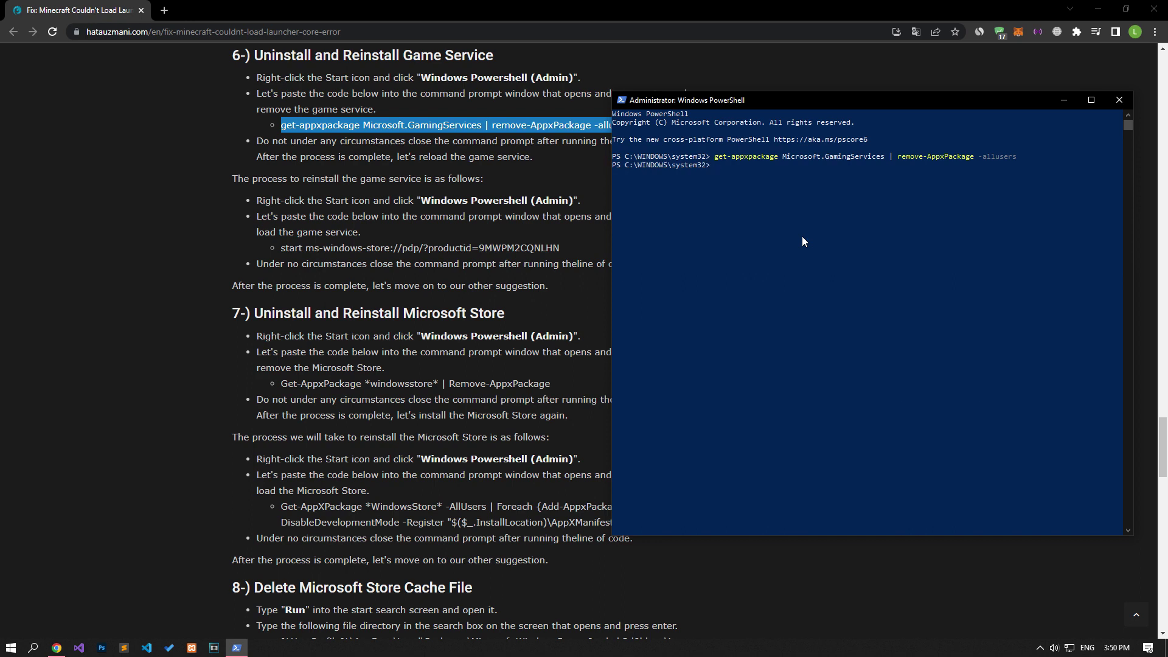
Copy and run 'start ms-windows-store://pdp/?productid=9MWPM2CQNLHN' in PowerShell.
drag(561, 249, 264, 255)
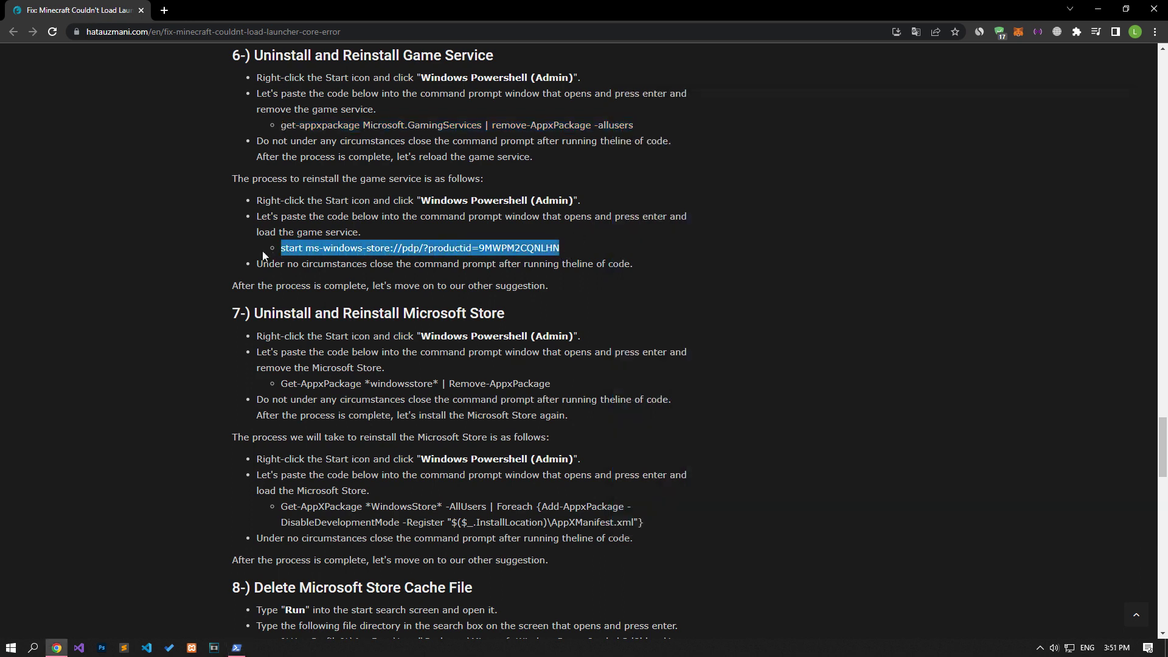
right_click(296, 252)
click(329, 264)
click(237, 648)
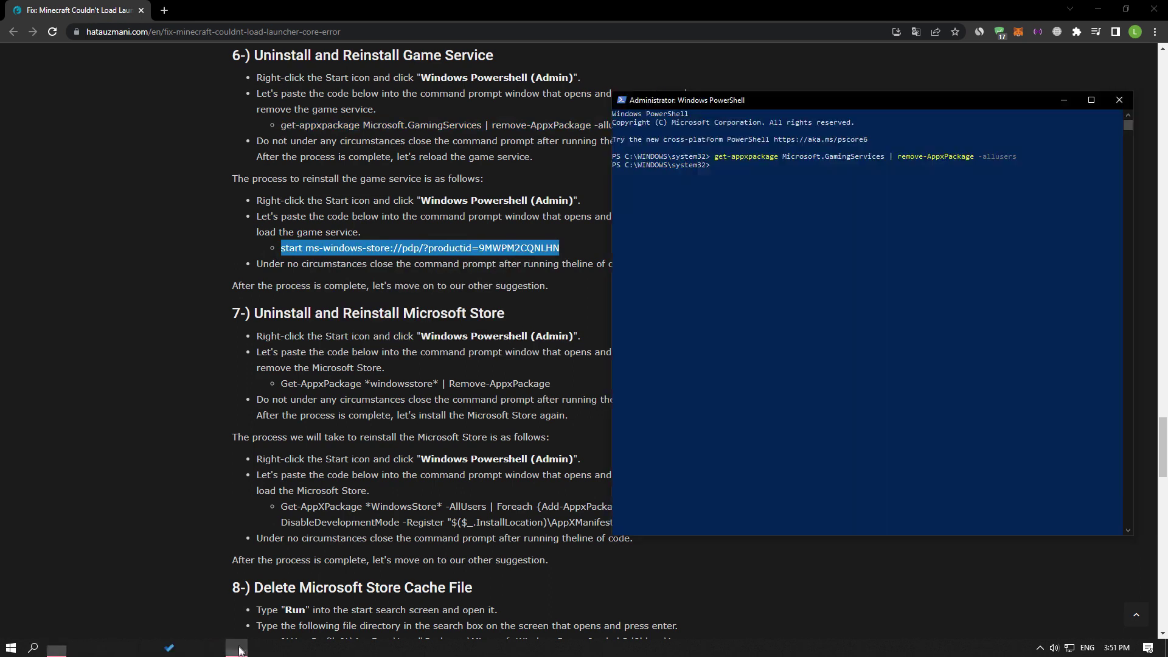
right_click(781, 350)
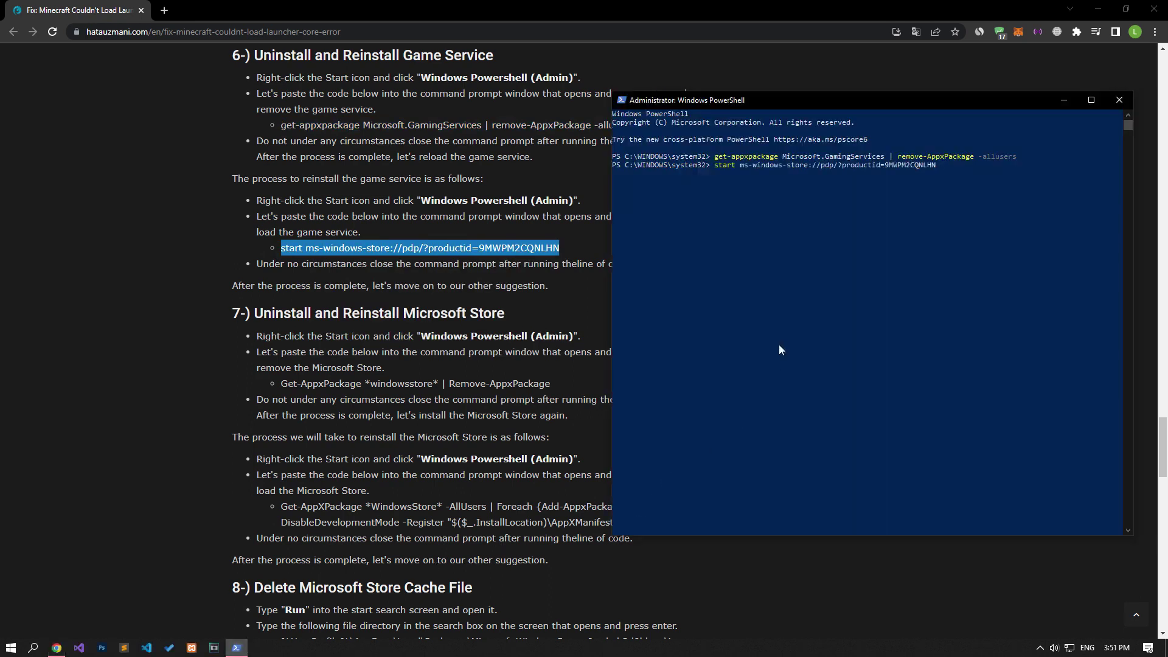
key(Return)
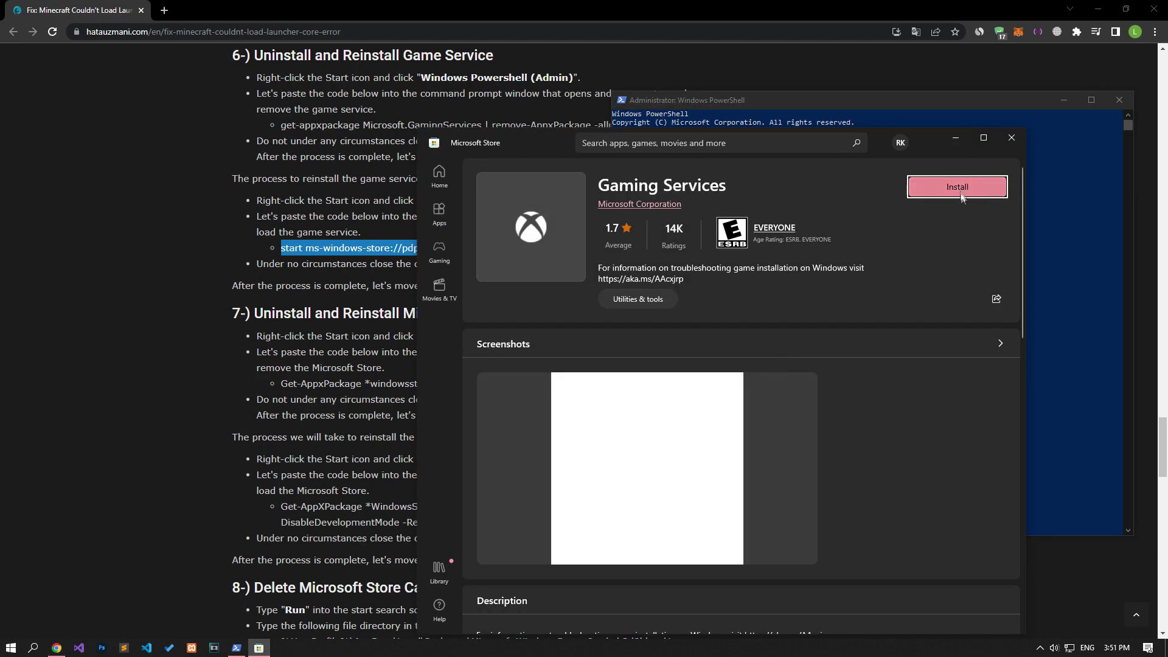
Install Gaming Services from its Store page, then close Microsoft Store.
click(961, 192)
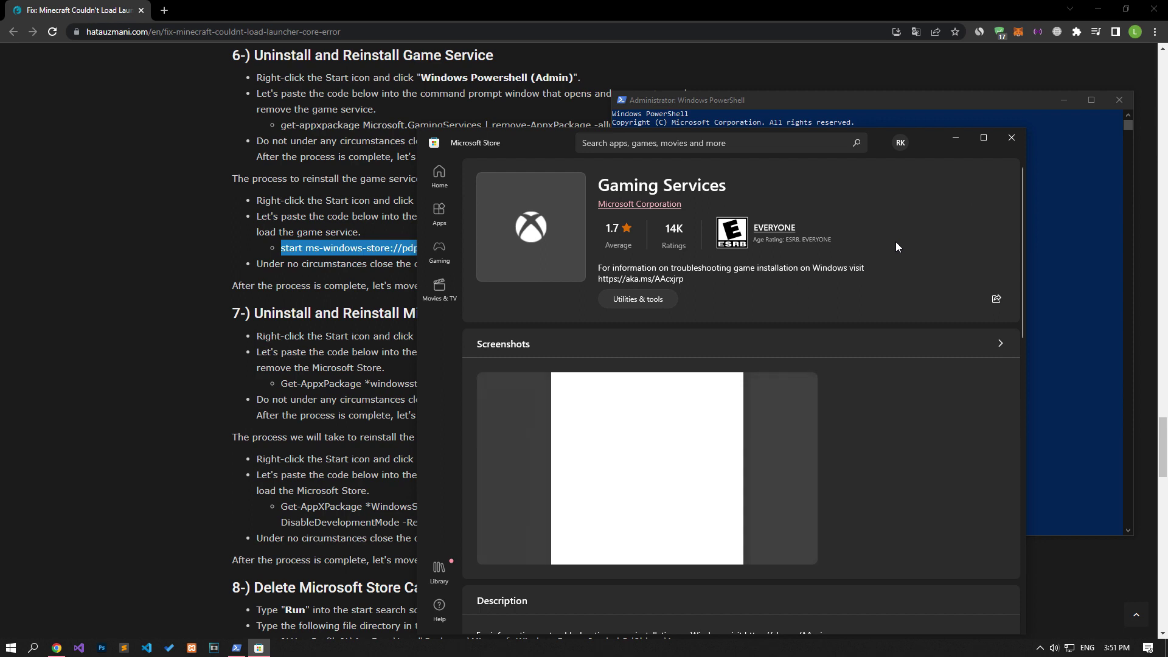
click(1010, 138)
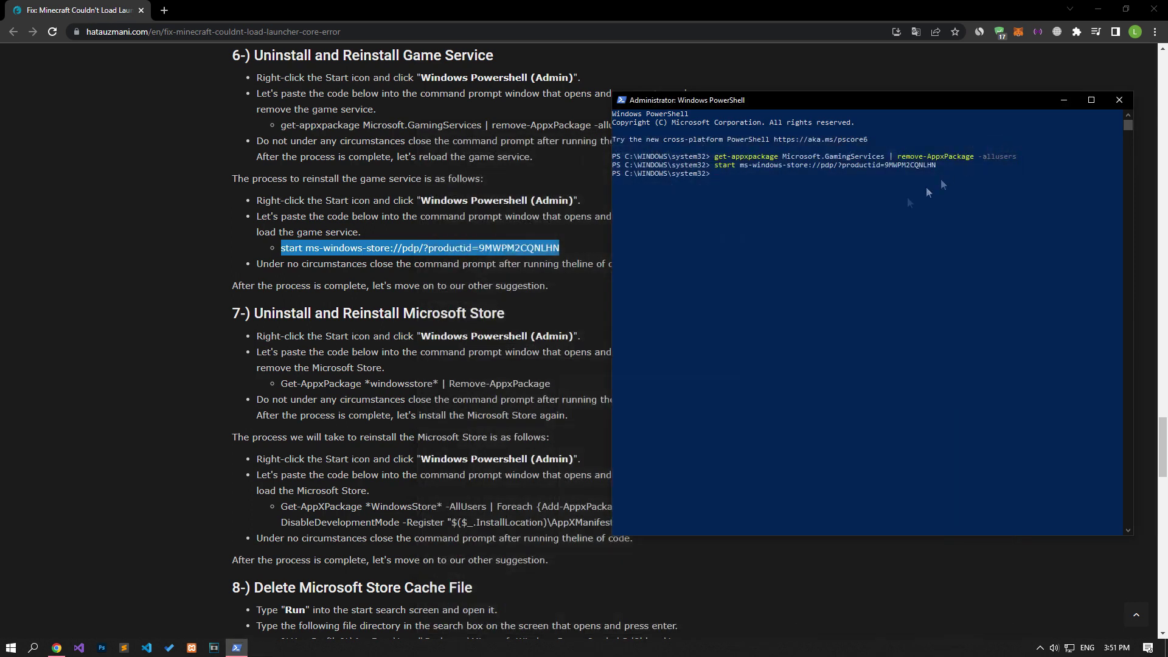
scroll(392, 378, down, 2)
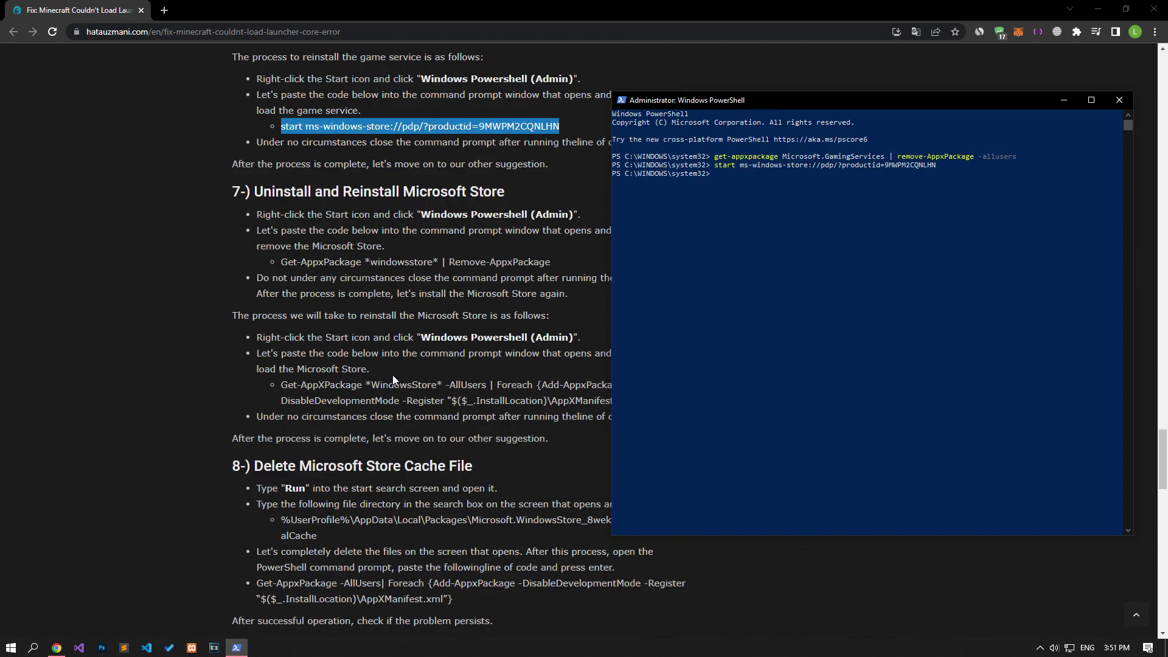
scroll(393, 374, down, 1)
drag(281, 200, 551, 202)
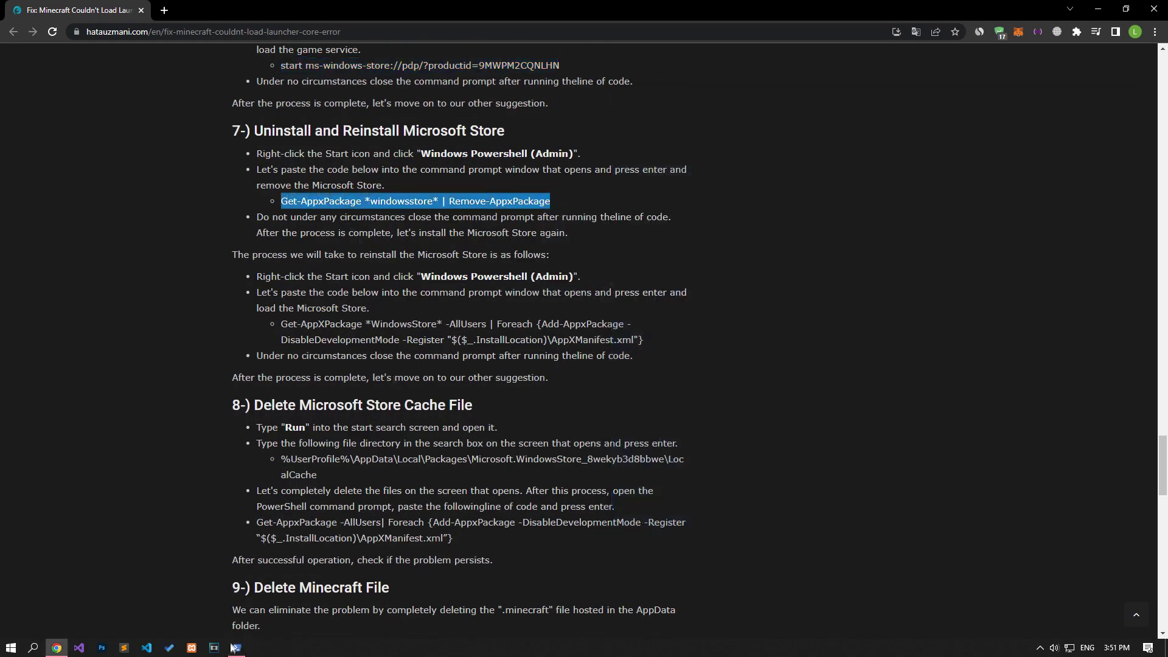
Run Get-AppxPackage *windowsstore* | Remove-AppxPackage in PowerShell to remove Microsoft Store.
click(232, 645)
right_click(802, 313)
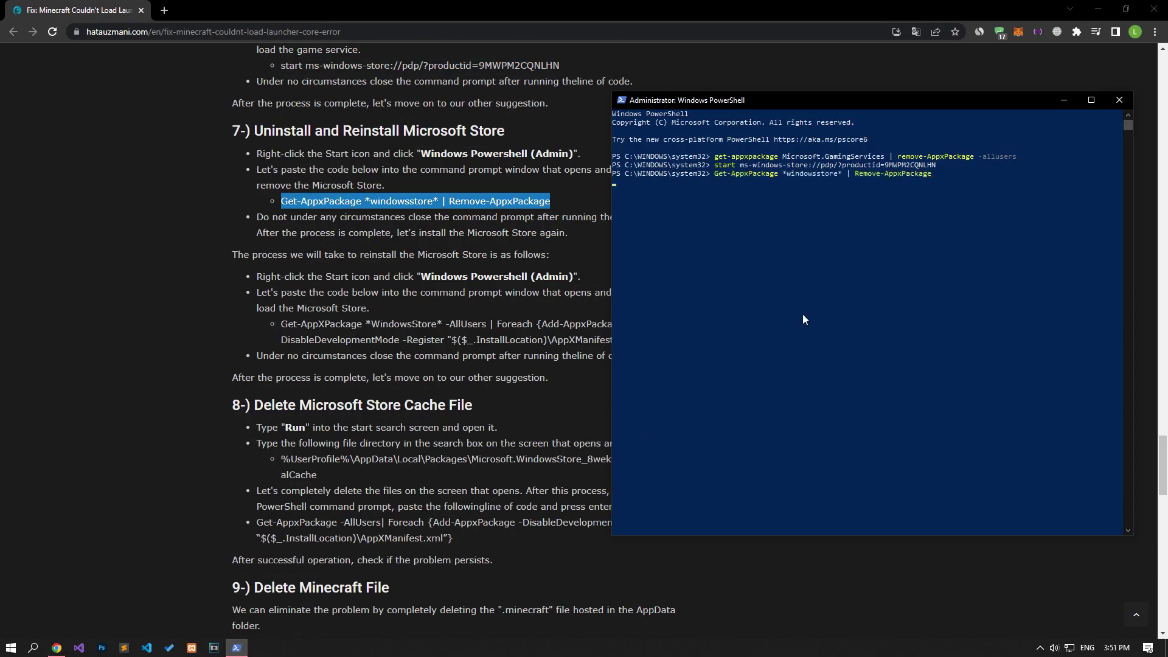
key(Return)
Copy and run the Add-AppxPackage -DisableDevelopmentMode re-registration command, then close PowerShell.
drag(284, 321, 646, 342)
right_click(618, 345)
click(618, 345)
click(237, 648)
right_click(769, 264)
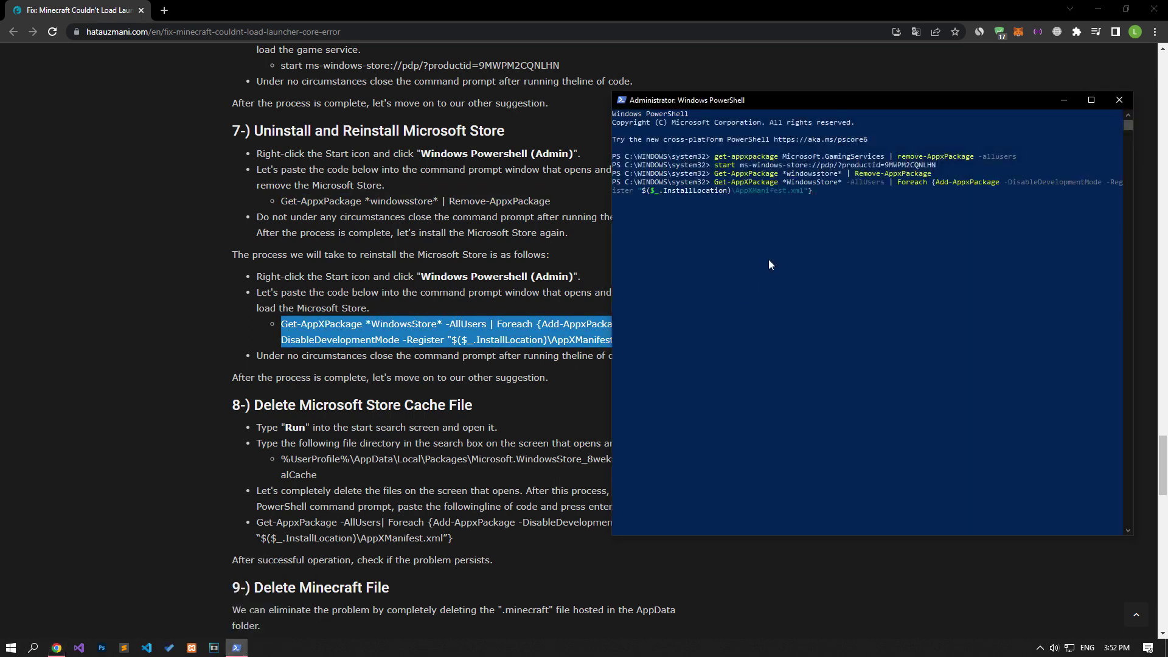
key(Return)
click(1119, 100)
click(10, 647)
Update Xbox Console Companion, Xbox Identity Provider and Xbox Game Bar from the Store Library.
text(Microsoft)
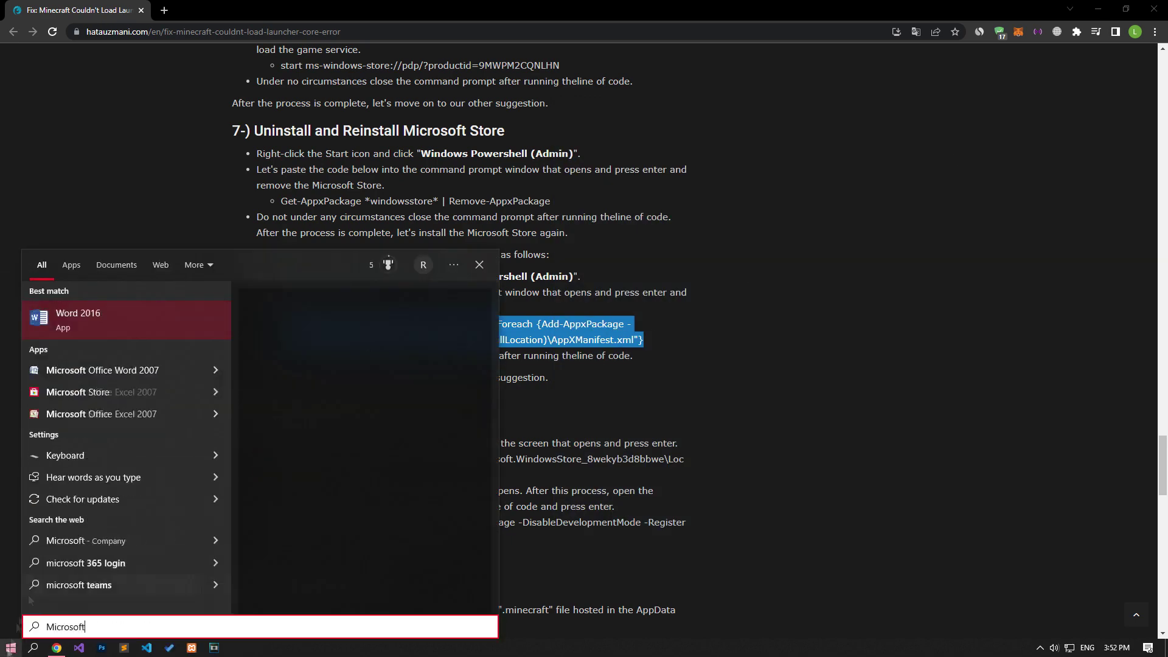
click(98, 392)
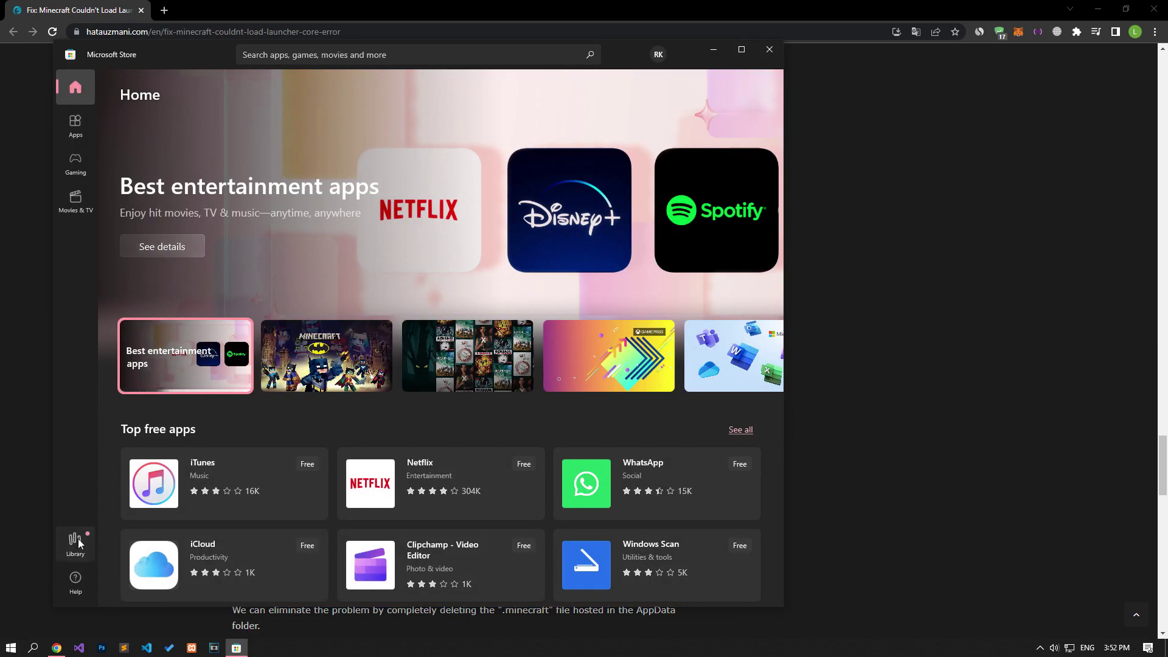
click(78, 540)
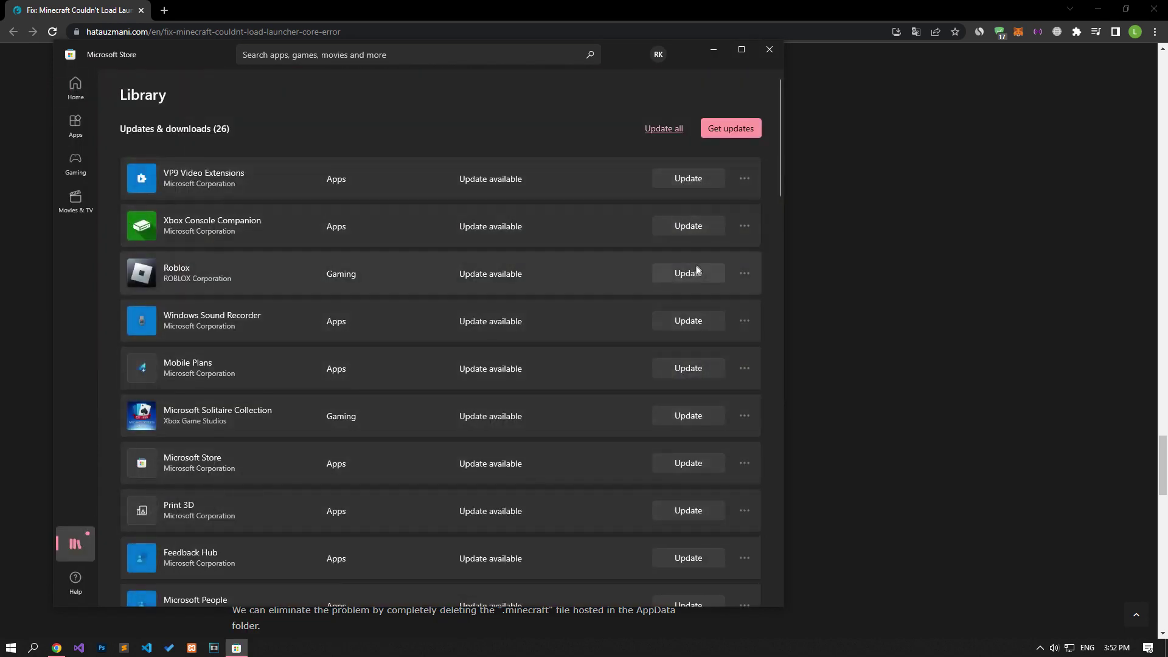
click(687, 225)
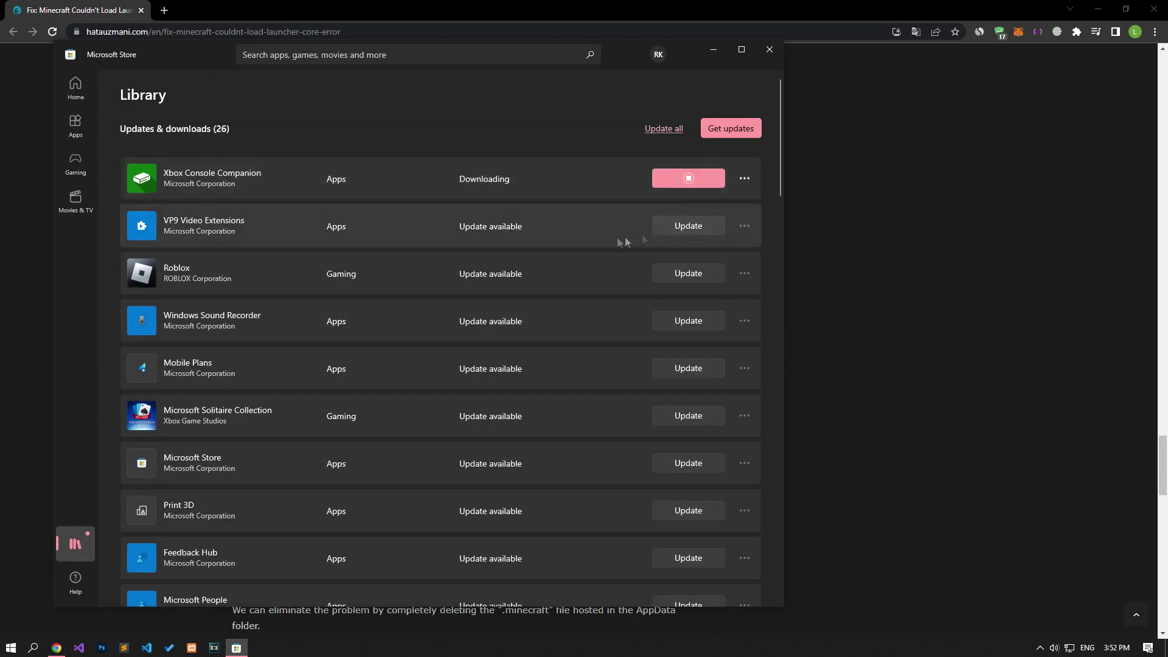
scroll(242, 341, down, 5)
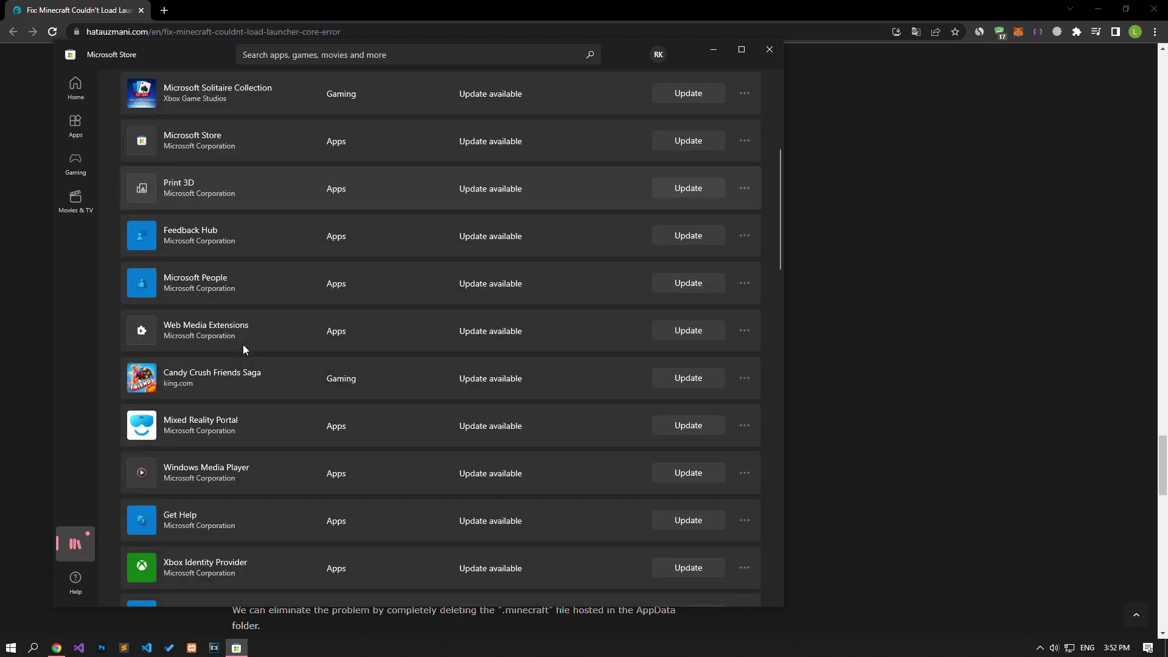
scroll(252, 462, down, 3)
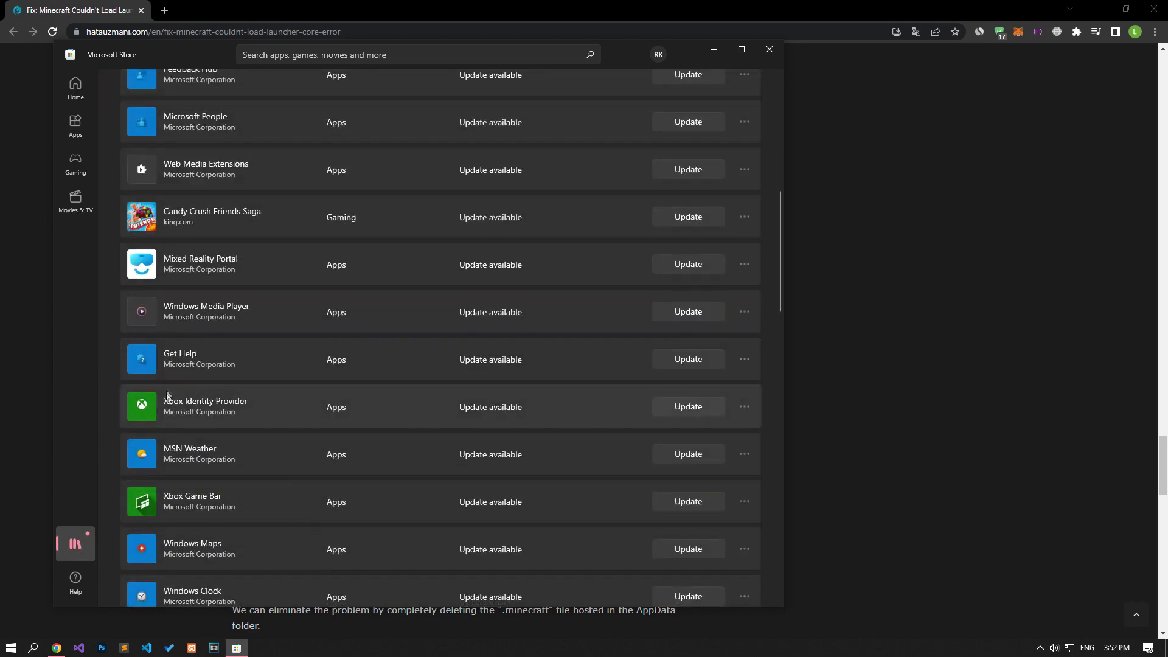
click(697, 407)
scroll(256, 426, down, 2)
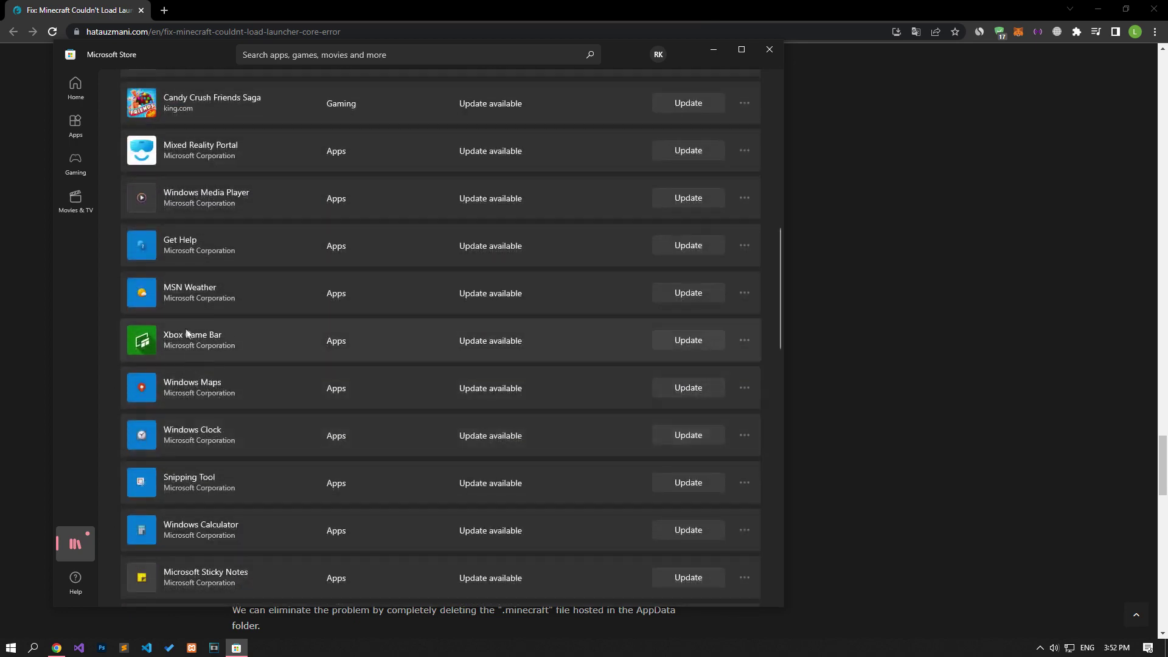
click(689, 340)
scroll(352, 411, down, 5)
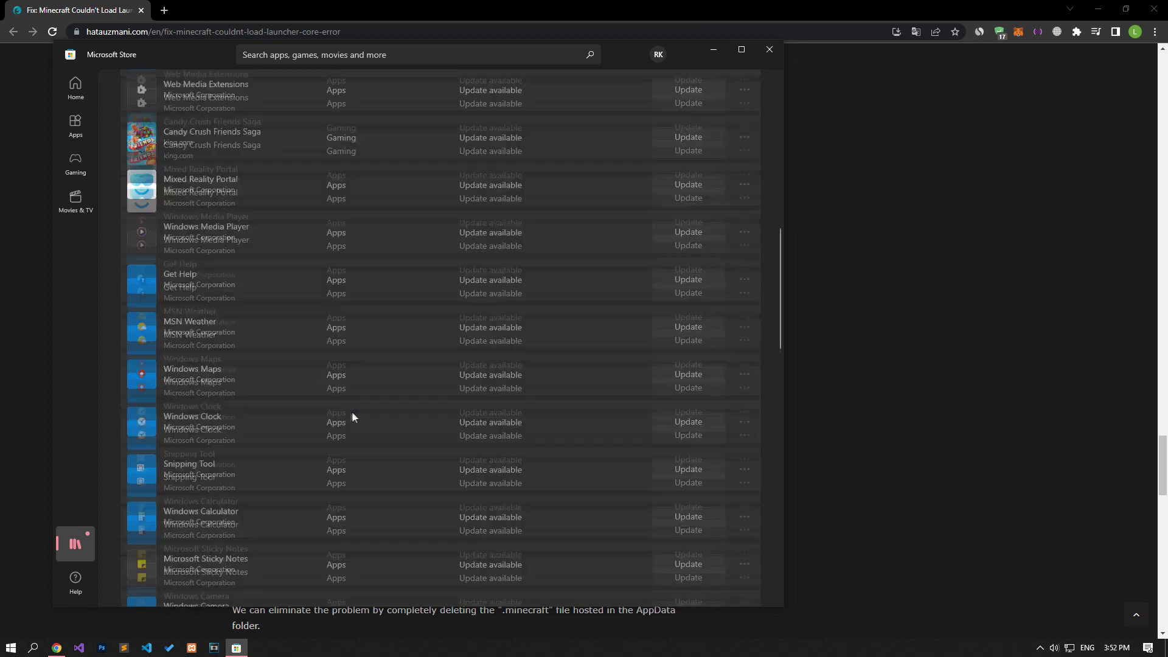
scroll(284, 406, down, 9)
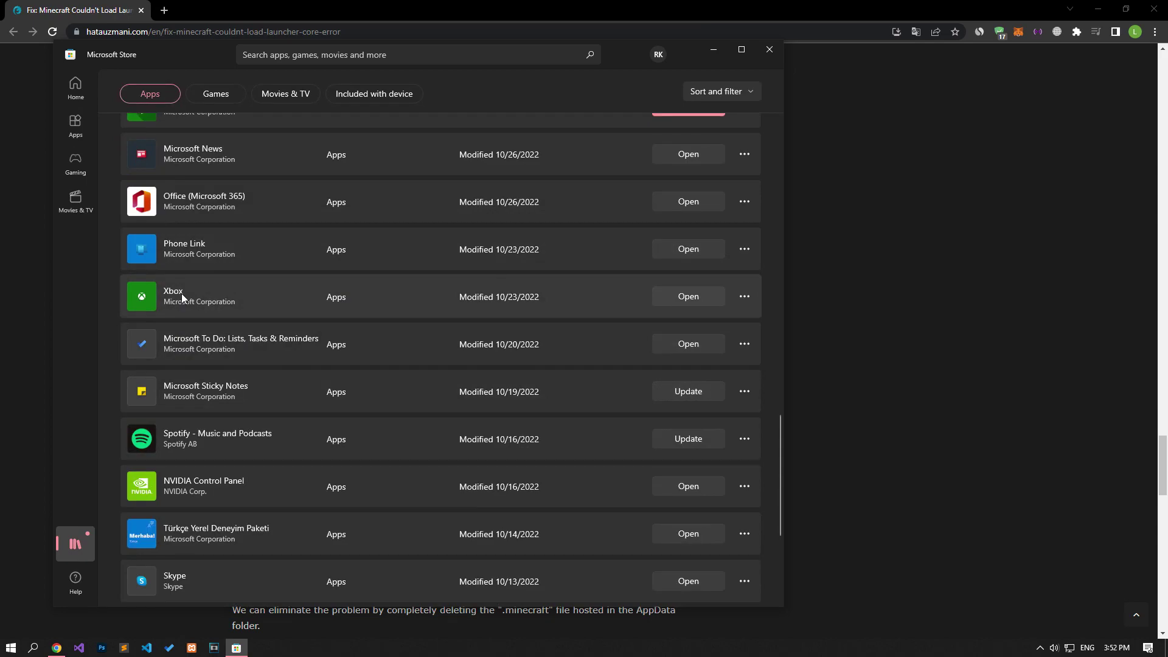
scroll(181, 297, up, 15)
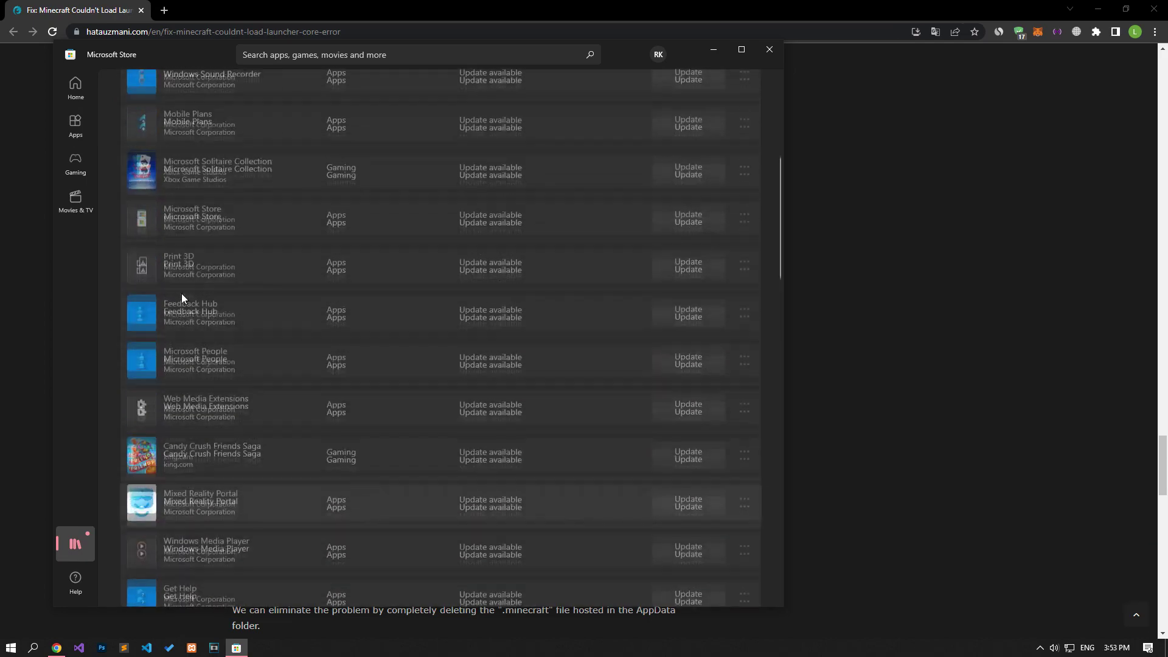
scroll(181, 294, up, 5)
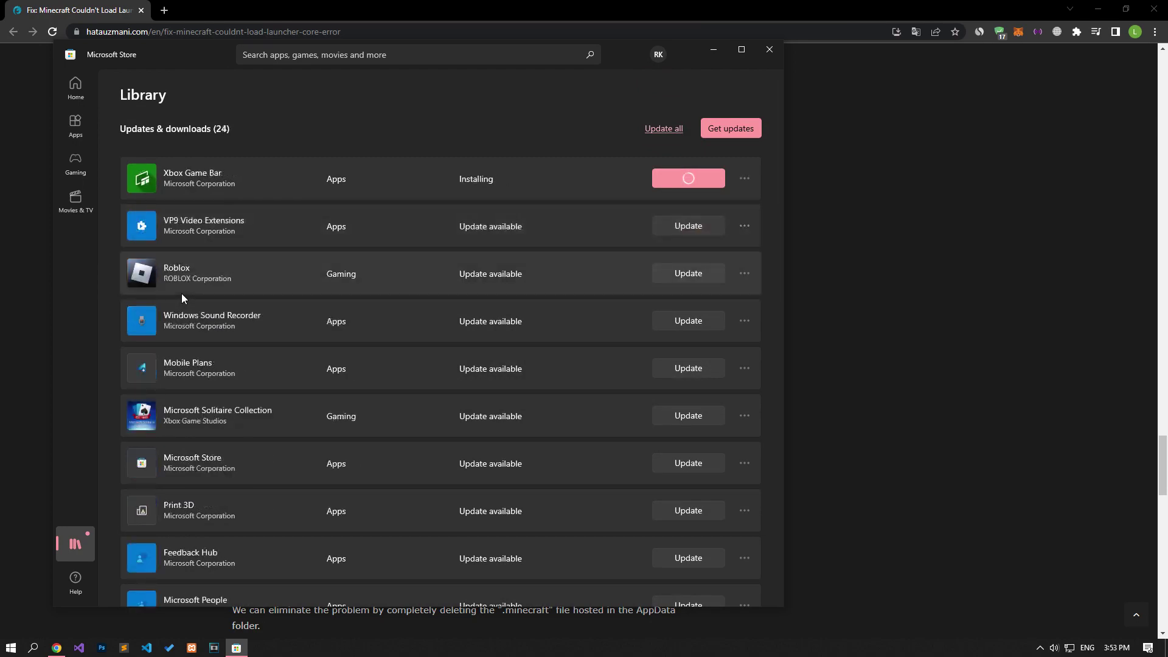
Search Microsoft Store for 'xbox'.
click(289, 60)
text(xbox)
key(Return)
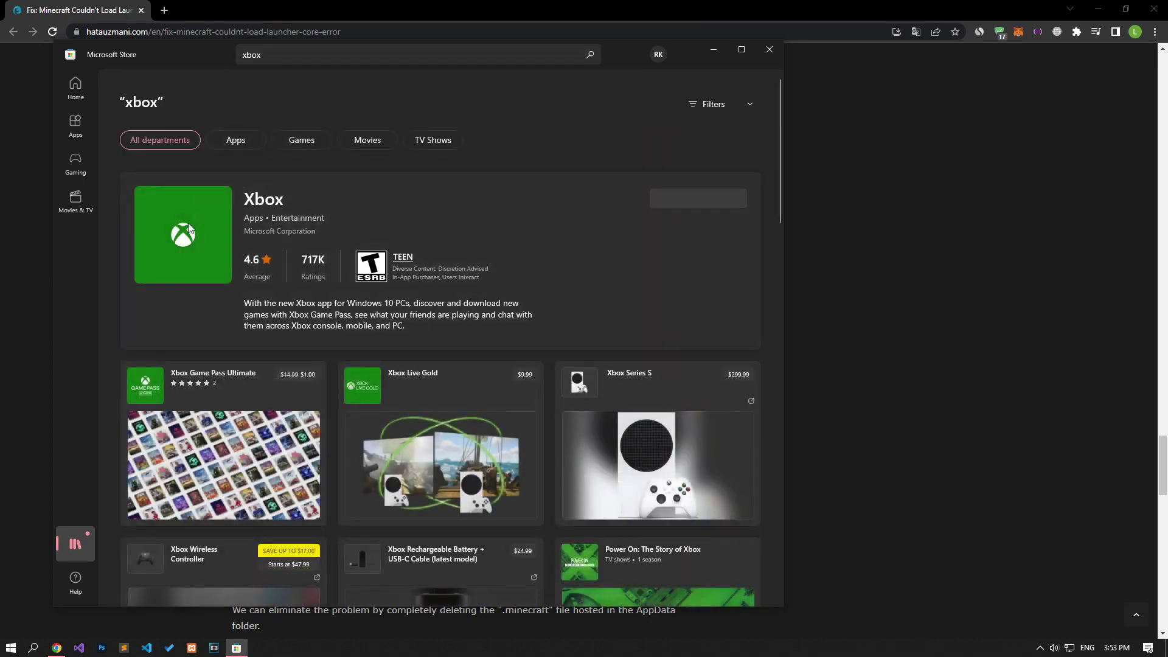
Launch the Xbox app from its Store page, sign out of the account, then sign back in and continue.
click(189, 229)
click(220, 289)
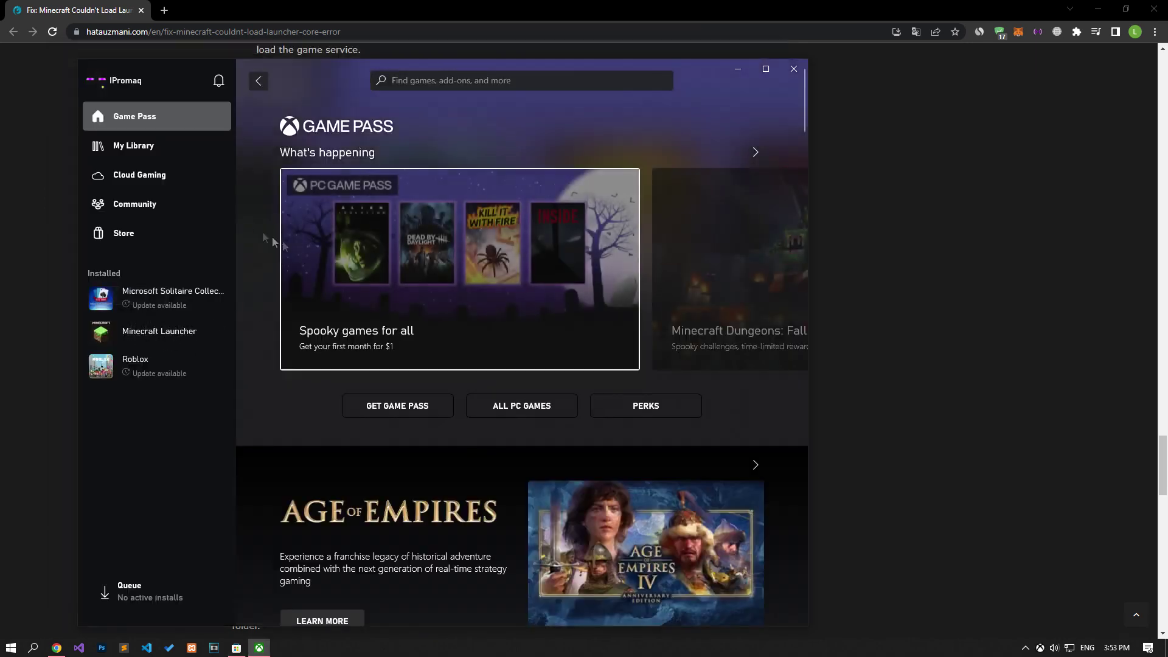
click(122, 87)
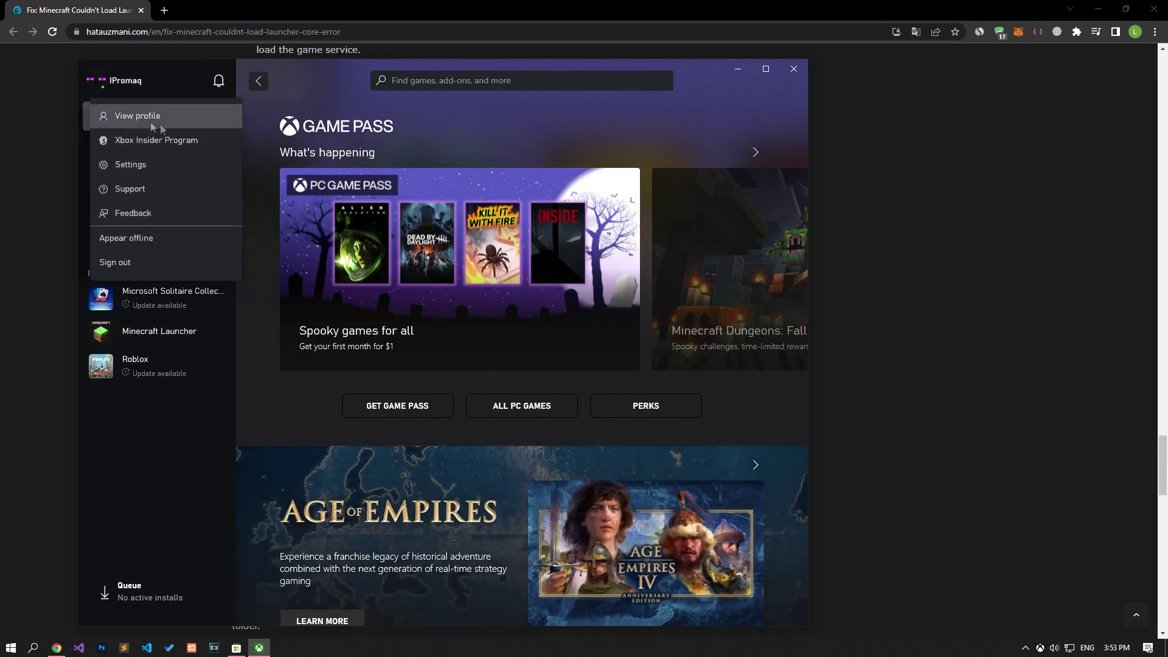
click(136, 262)
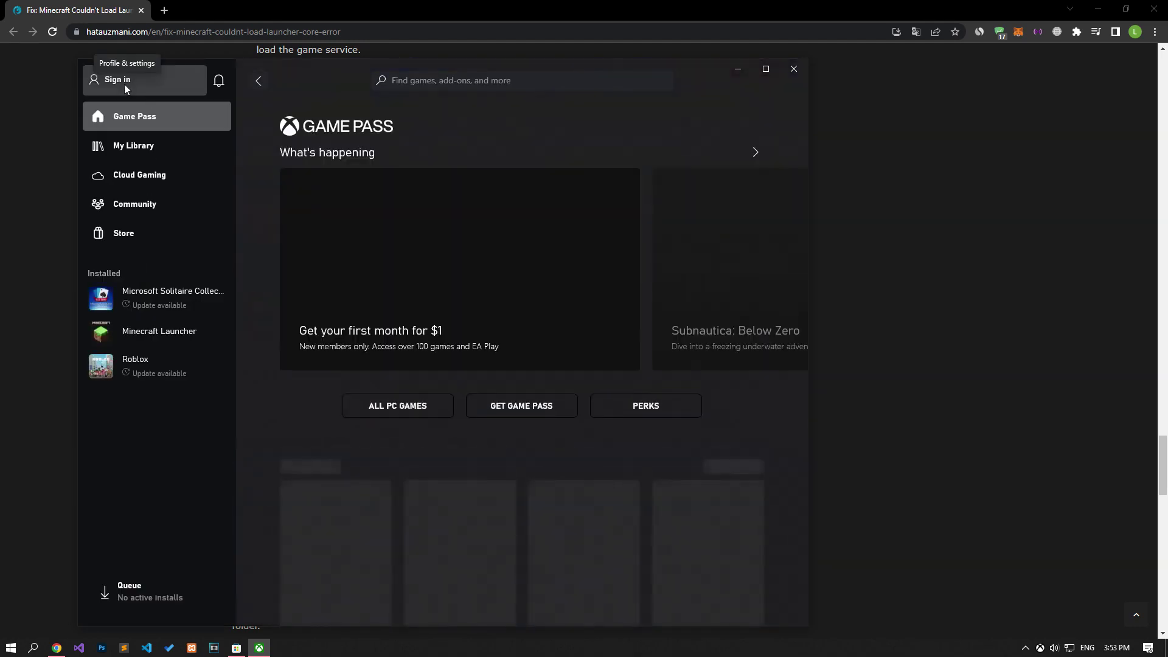
click(125, 84)
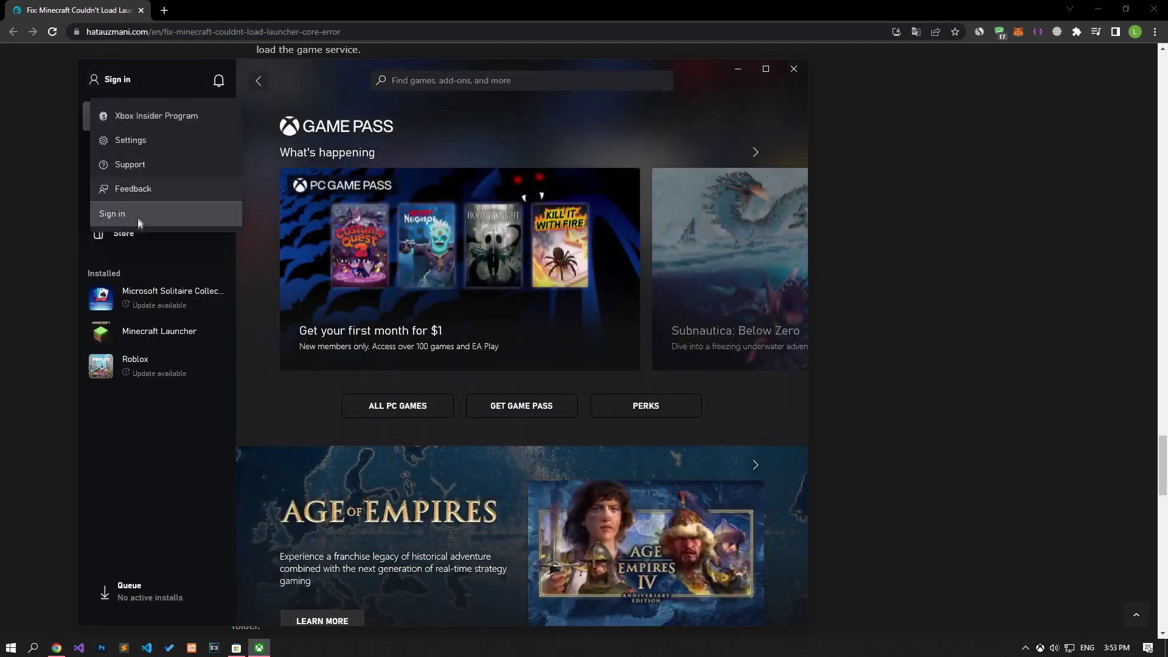
click(126, 216)
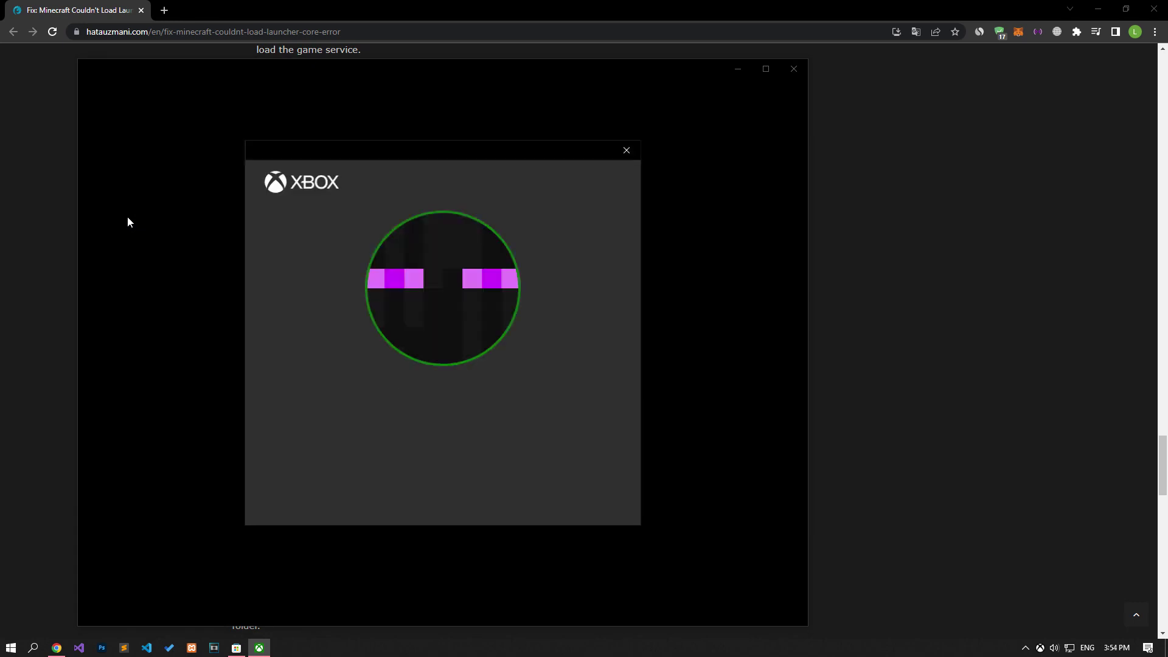
key(Return)
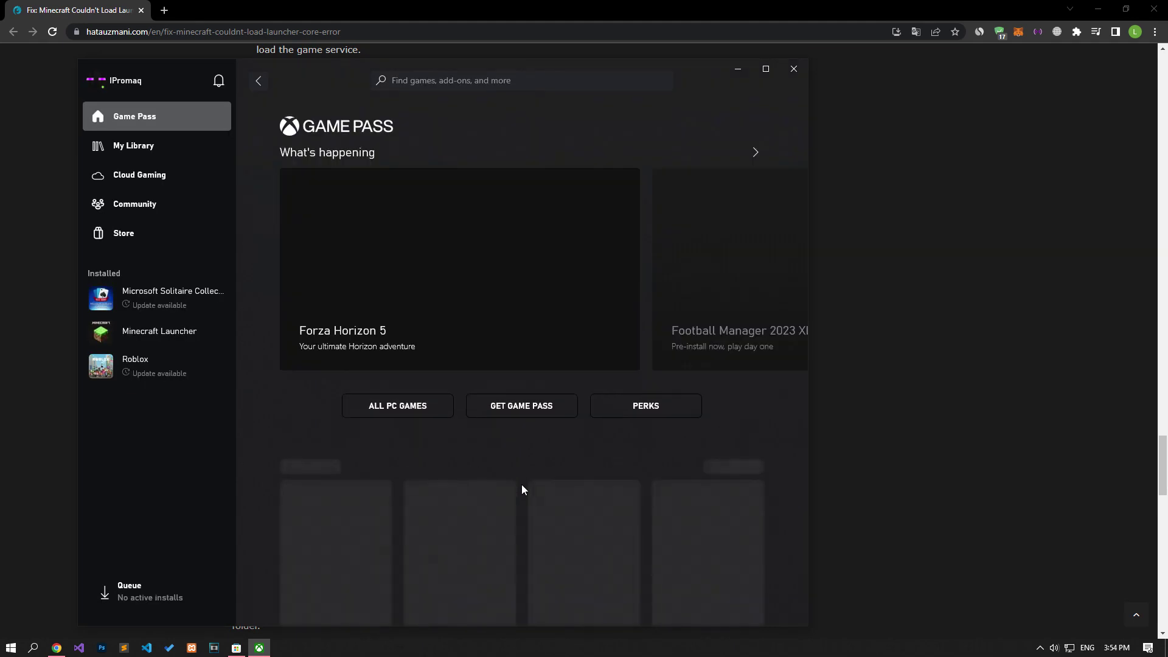
mouse_move(185, 334)
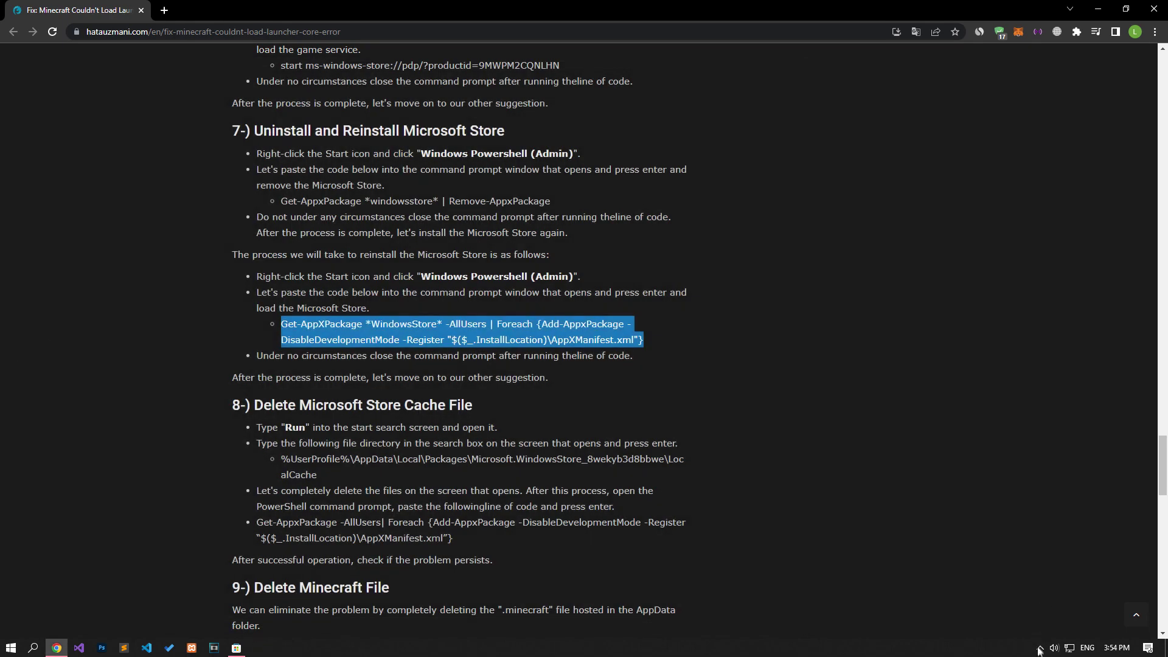
Exit the Xbox app completely from its notification-area tray icon.
click(1039, 648)
right_click(1016, 630)
click(1040, 623)
Open the %appdata% Roaming folder from Start search and select the .minecraft folder.
click(856, 570)
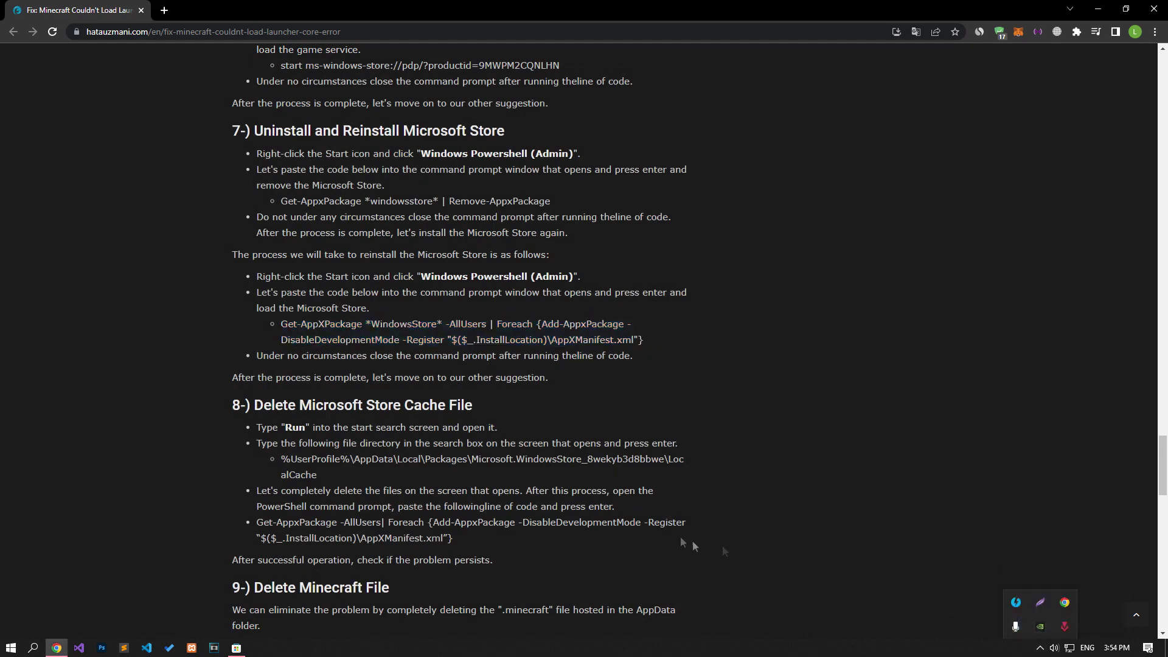
scroll(161, 403, down, 3)
click(11, 648)
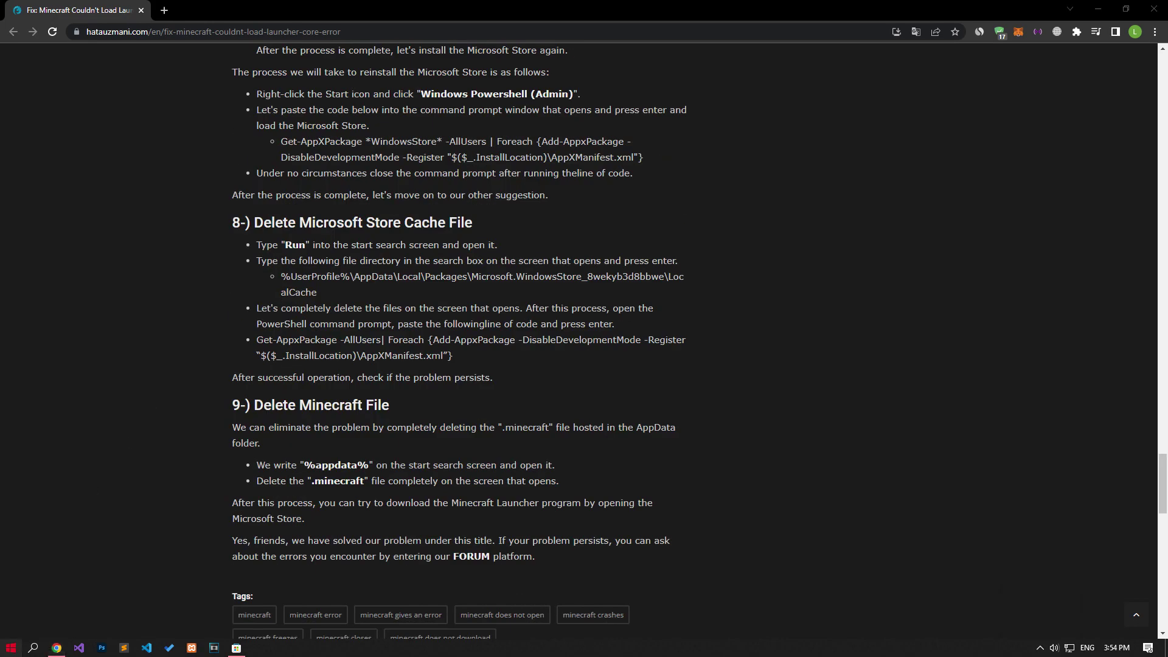
text(%appd)
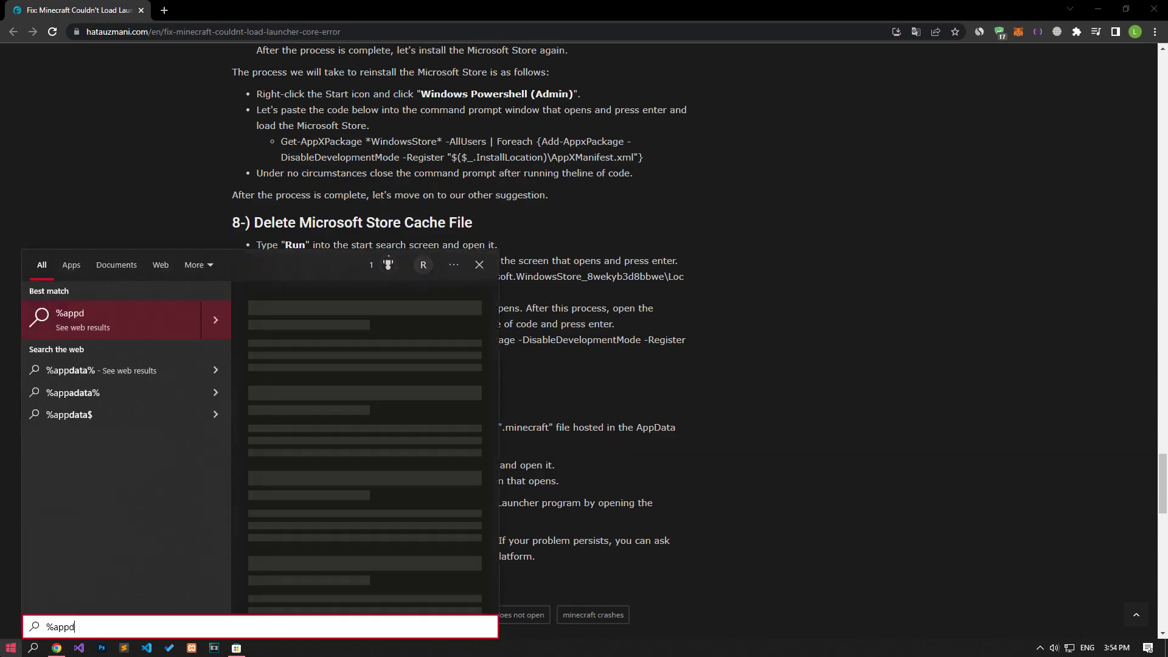
text(ata%)
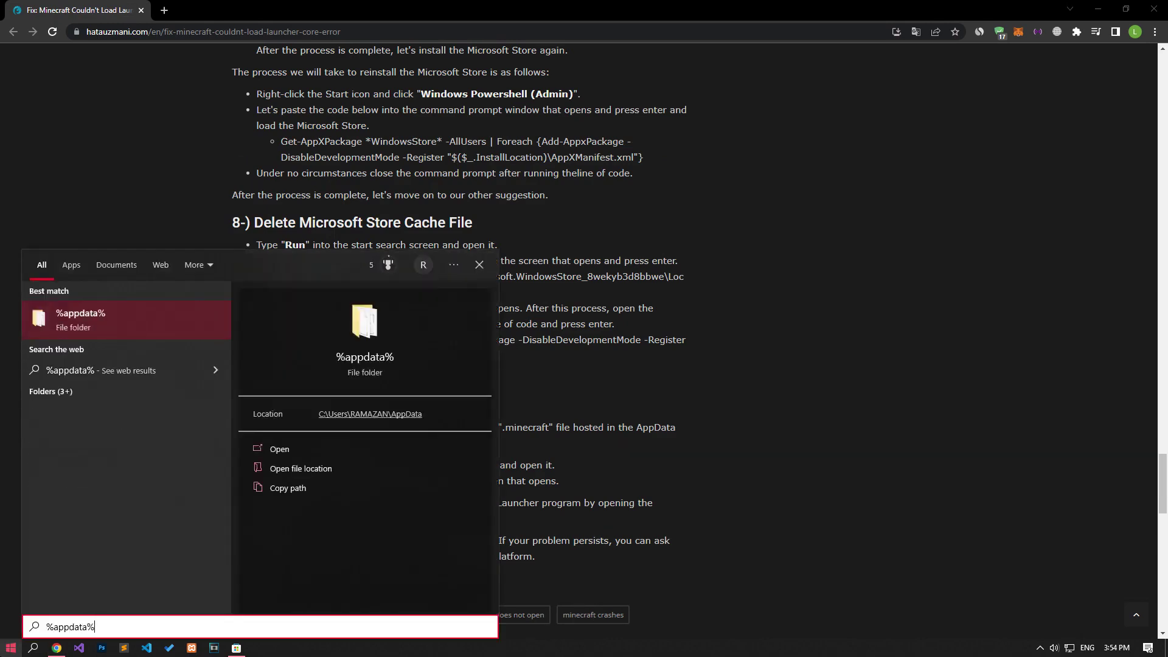
click(91, 319)
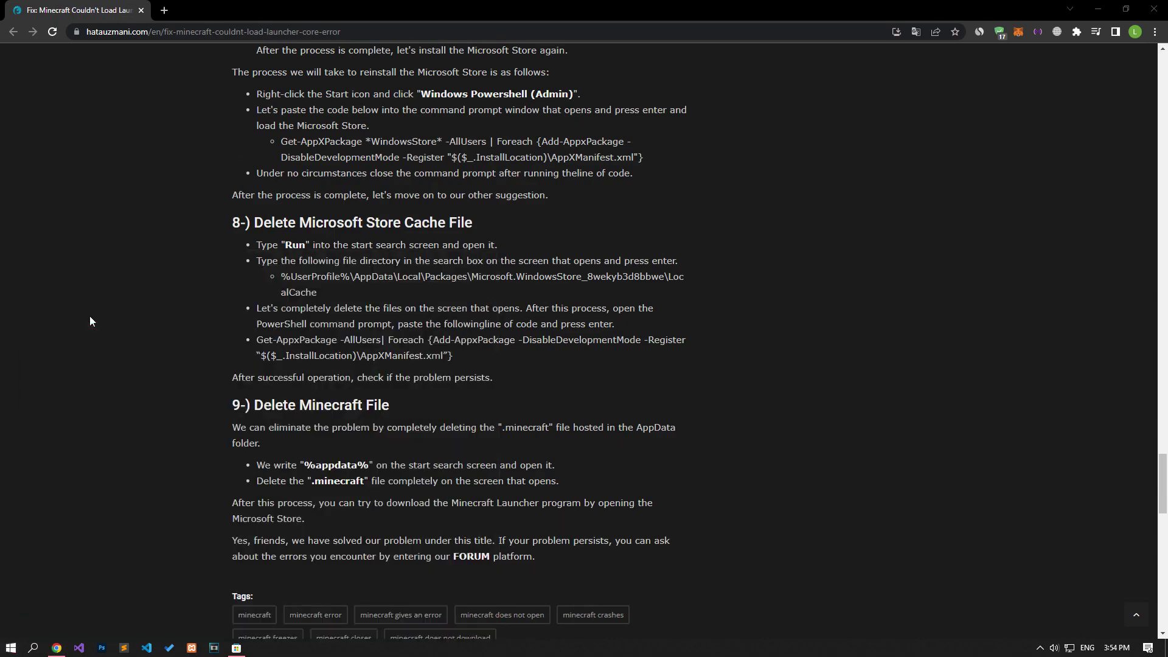
click(739, 228)
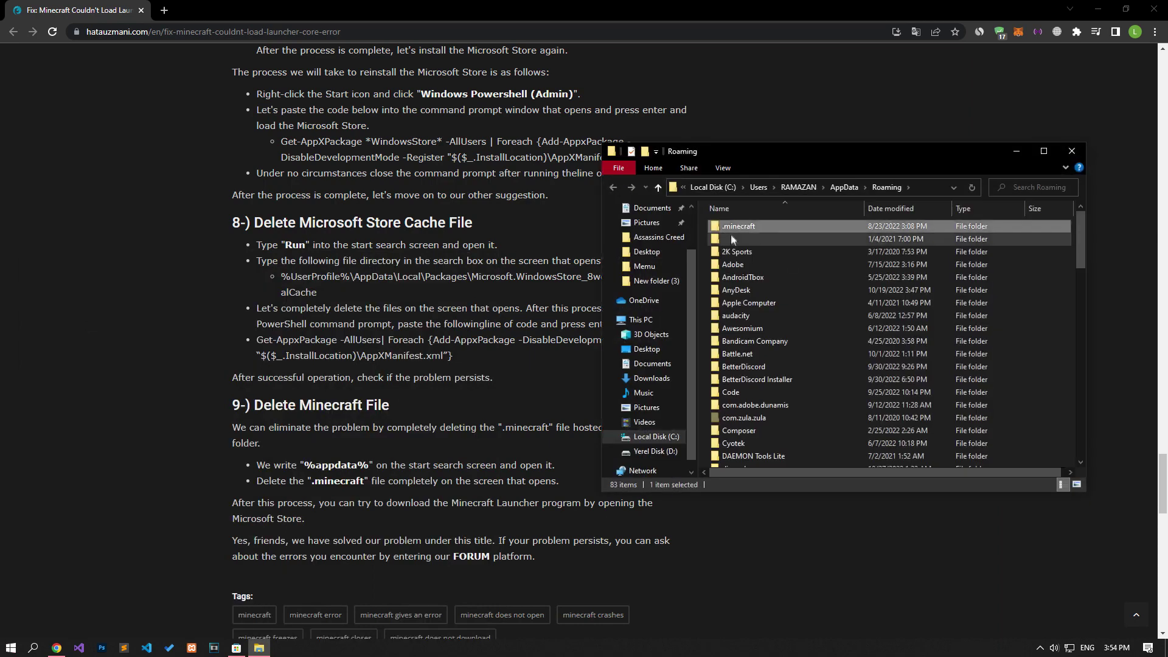
Delete the .minecraft folder, close File Explorer, and return to the Store's Xbox page.
right_click(744, 228)
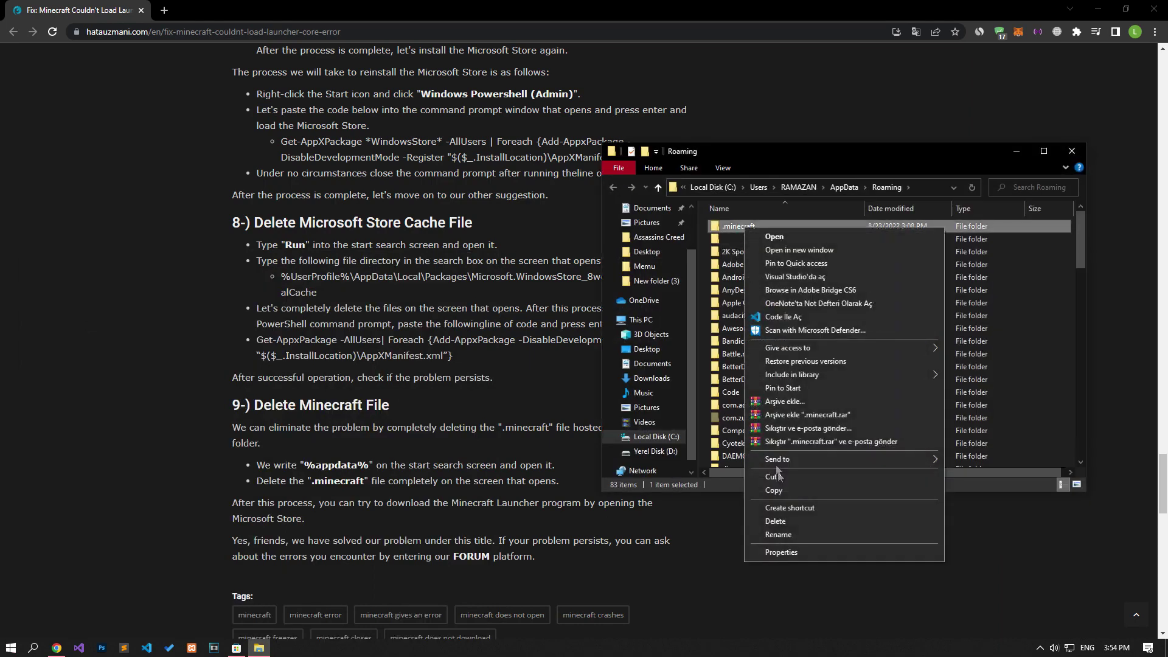
click(771, 522)
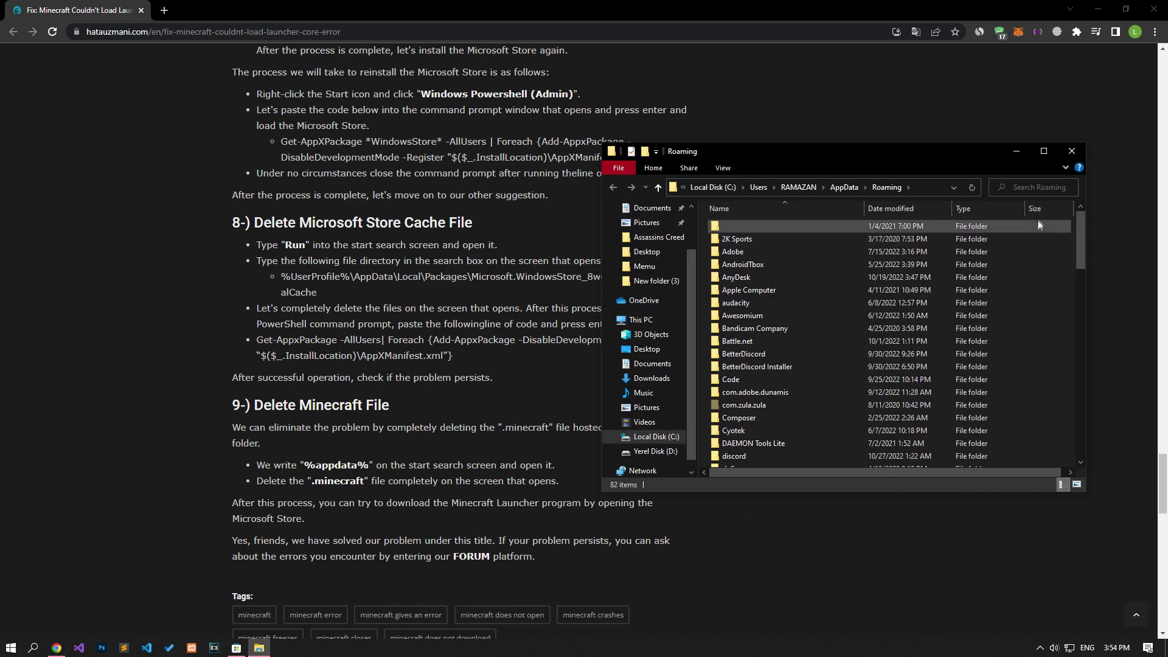
click(1064, 158)
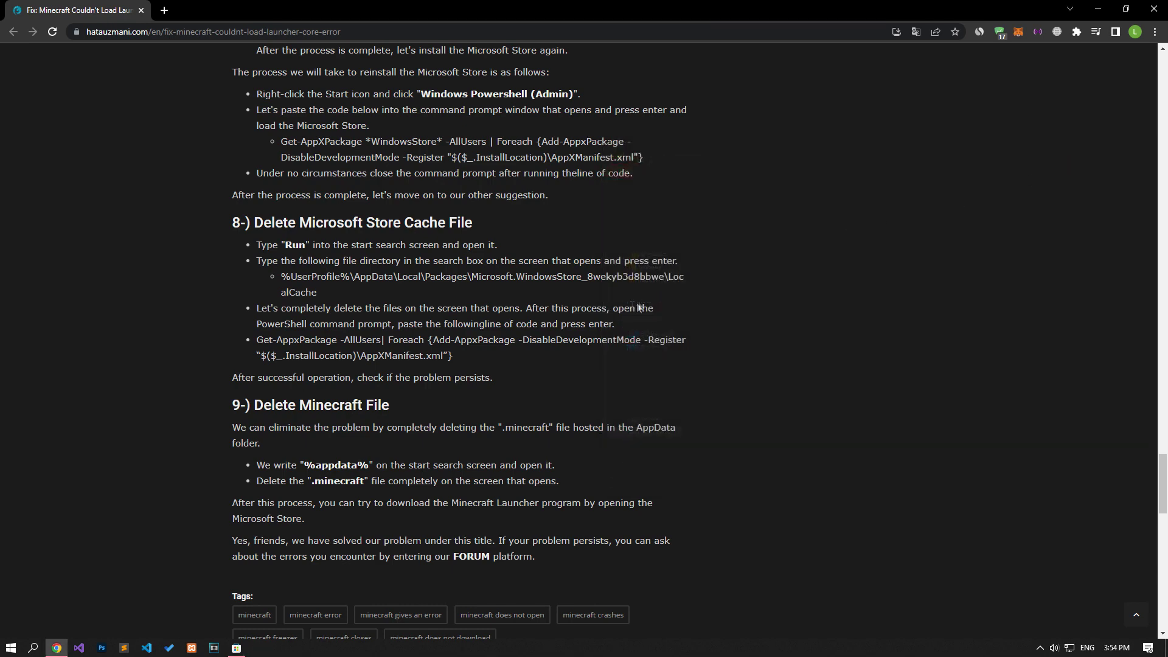
click(10, 648)
click(355, 458)
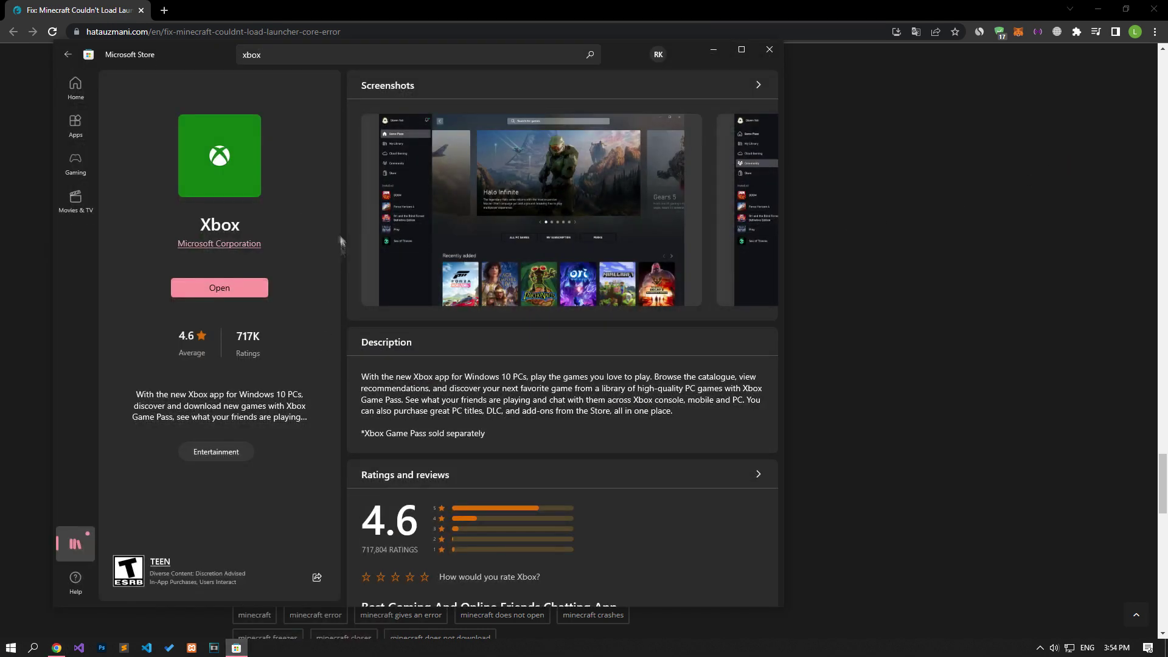
Uninstall Minecraft Launcher from the Xbox app's installed list, confirming with YES, then close the app.
click(220, 292)
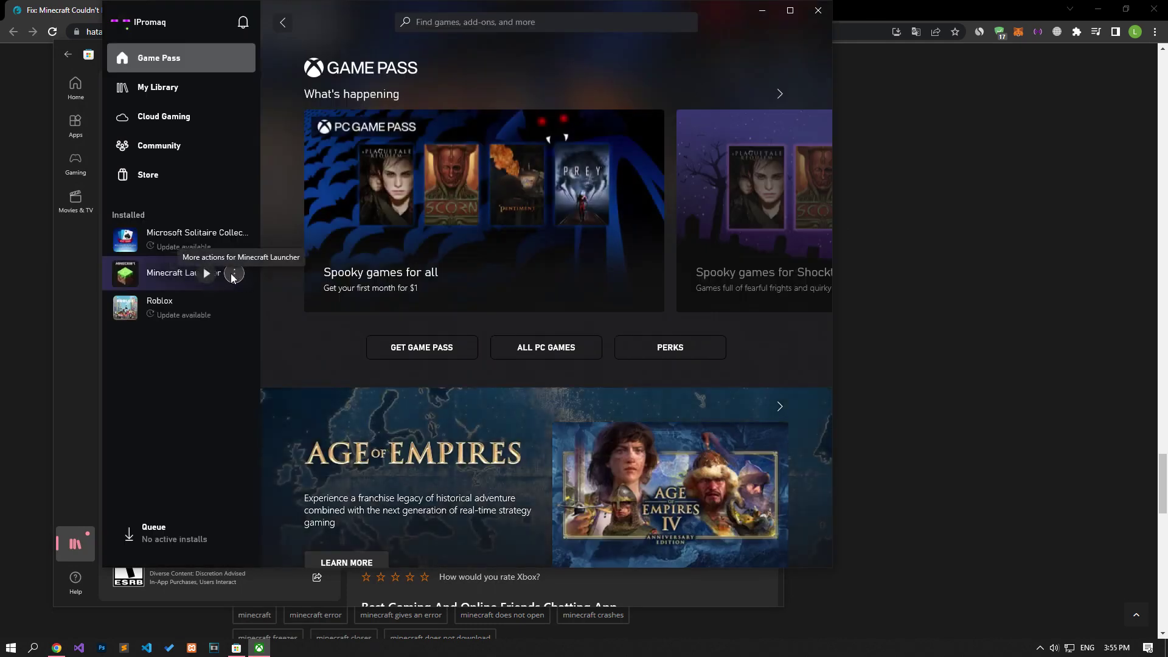
click(233, 275)
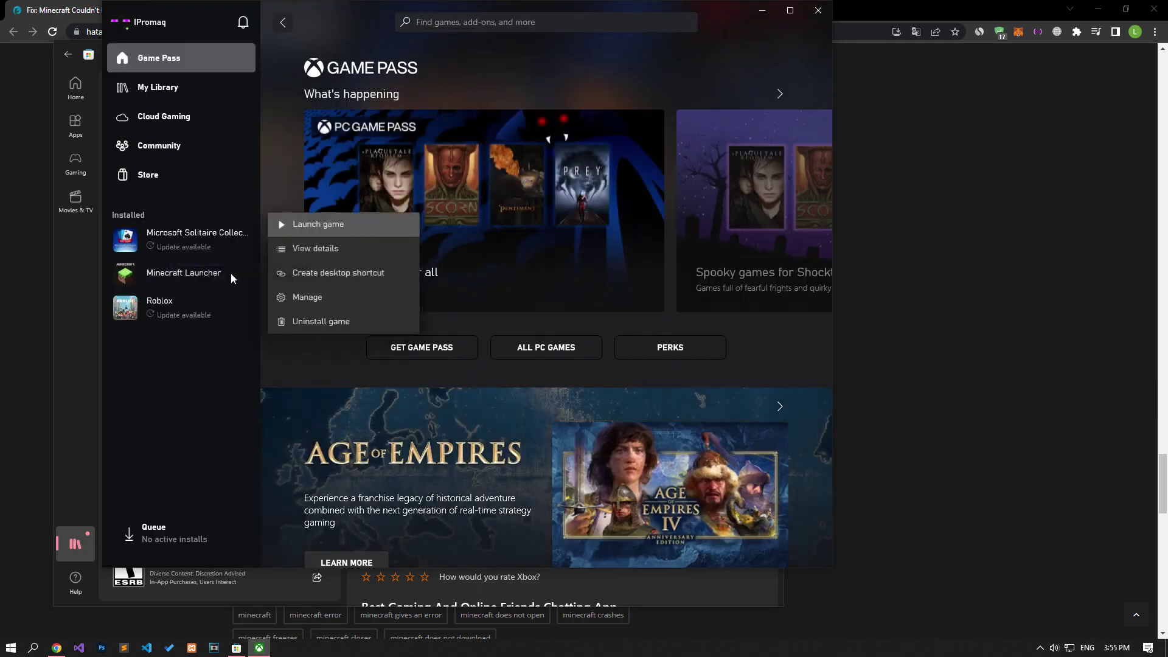
click(325, 323)
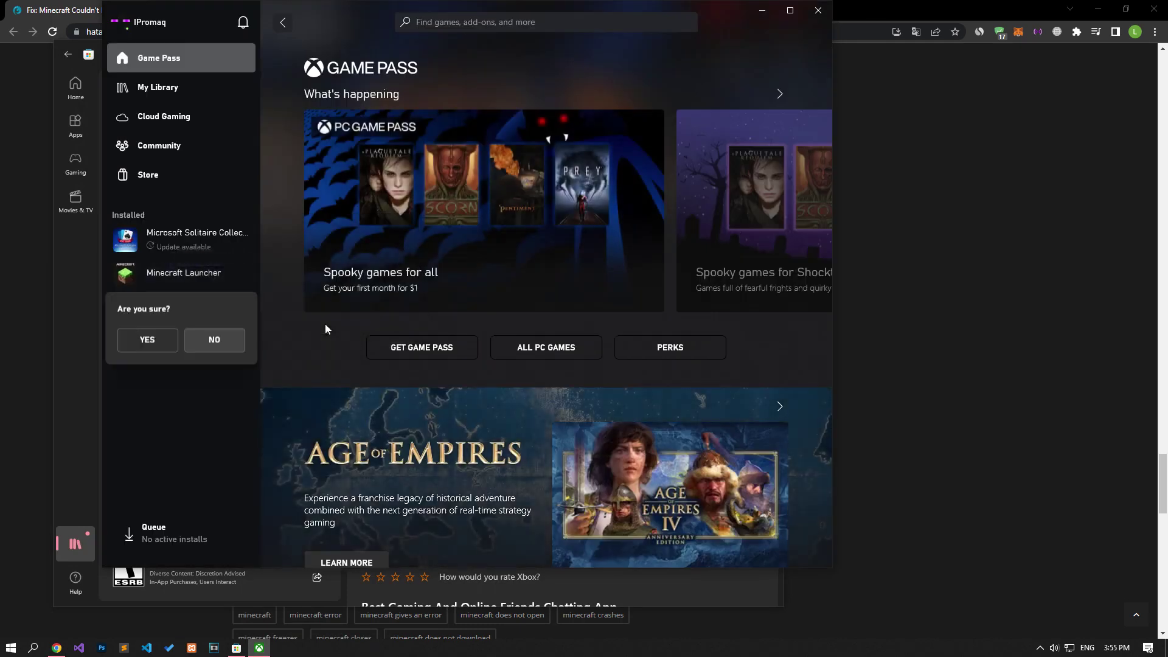
click(148, 342)
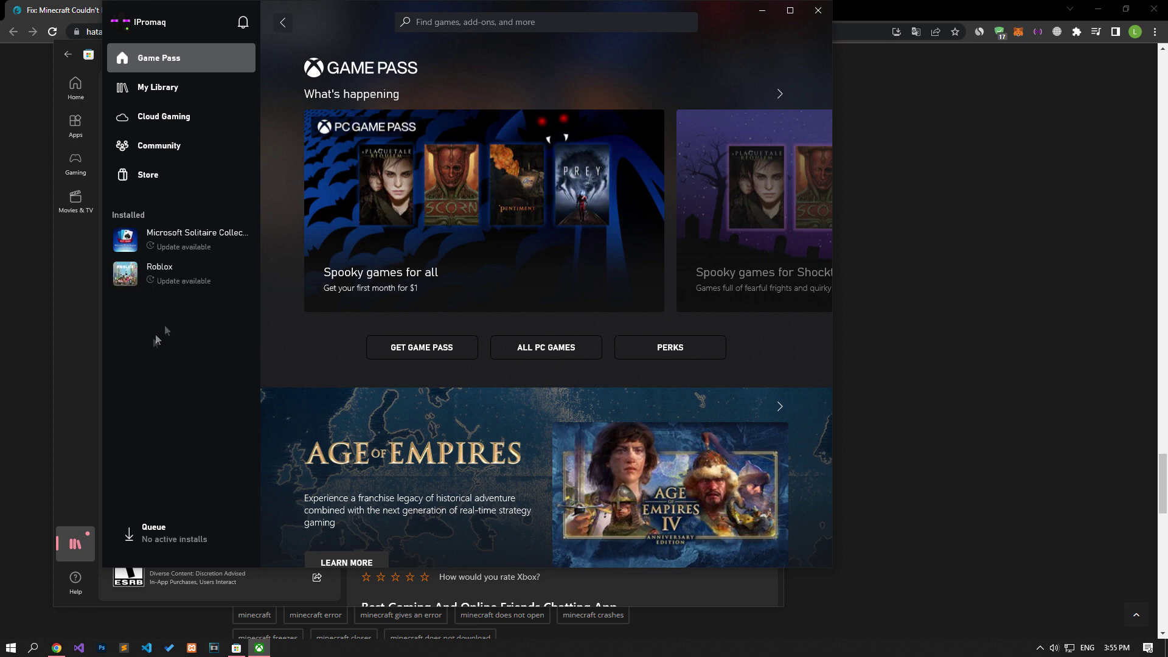
click(818, 10)
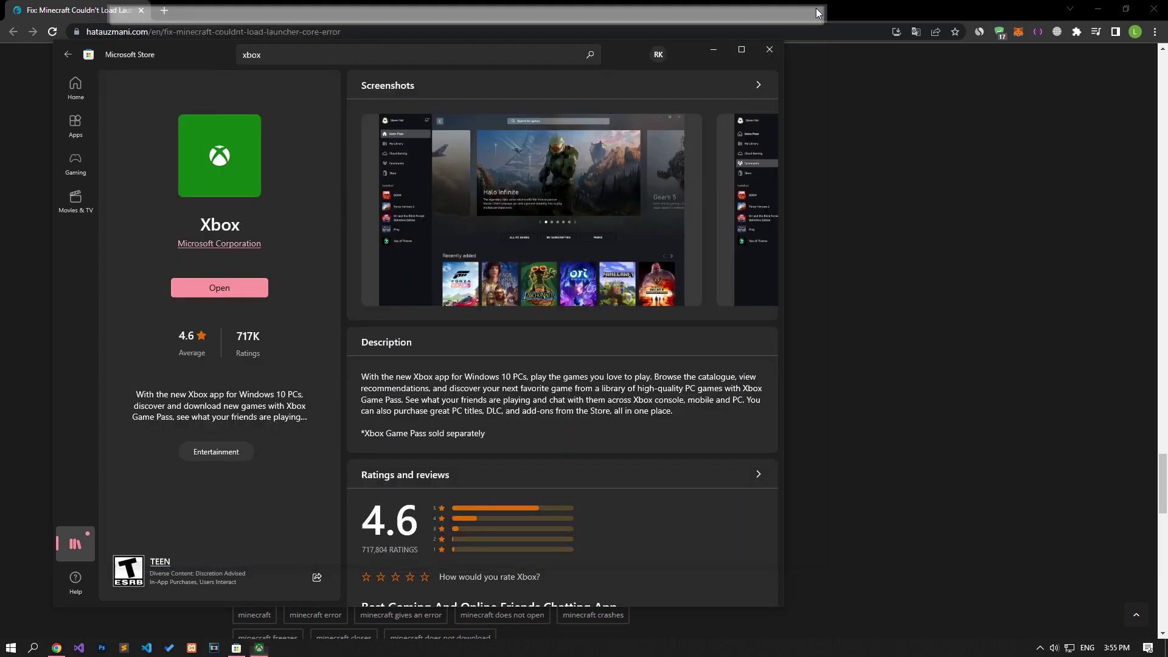
Search the Store for 'Minecraft', view the Minecraft Launcher page, go back, and close the Store.
click(330, 64)
key(BackSpace)
key(BackSpace)
key(BackSpace)
key(BackSpace)
text(Minecraft)
key(Return)
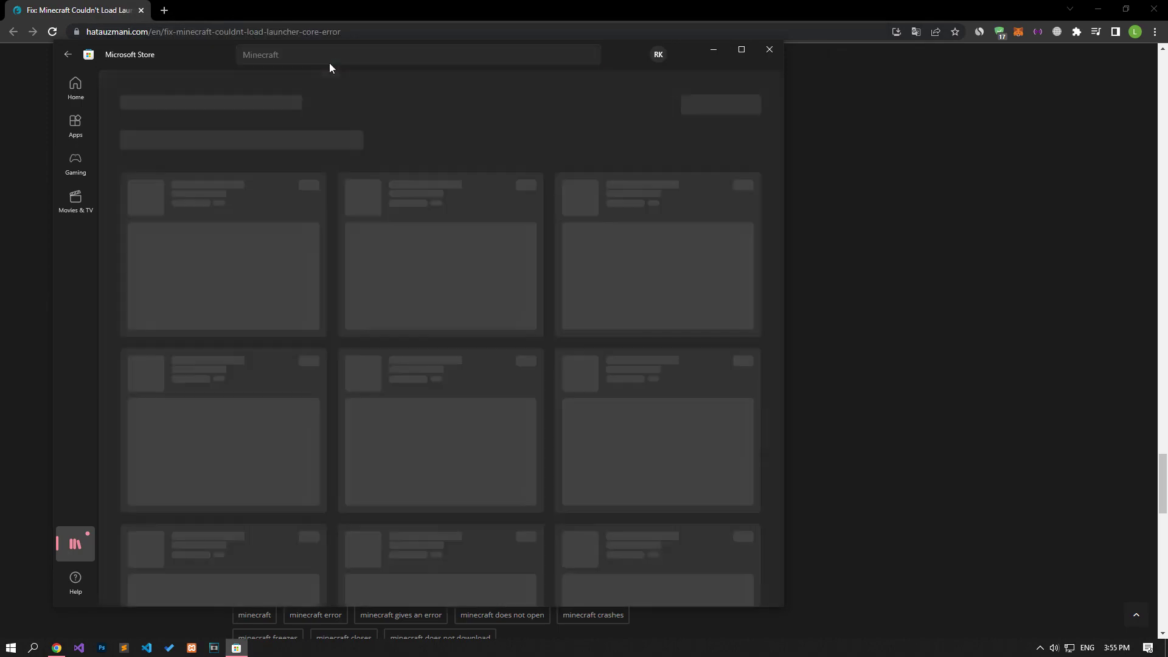
click(213, 221)
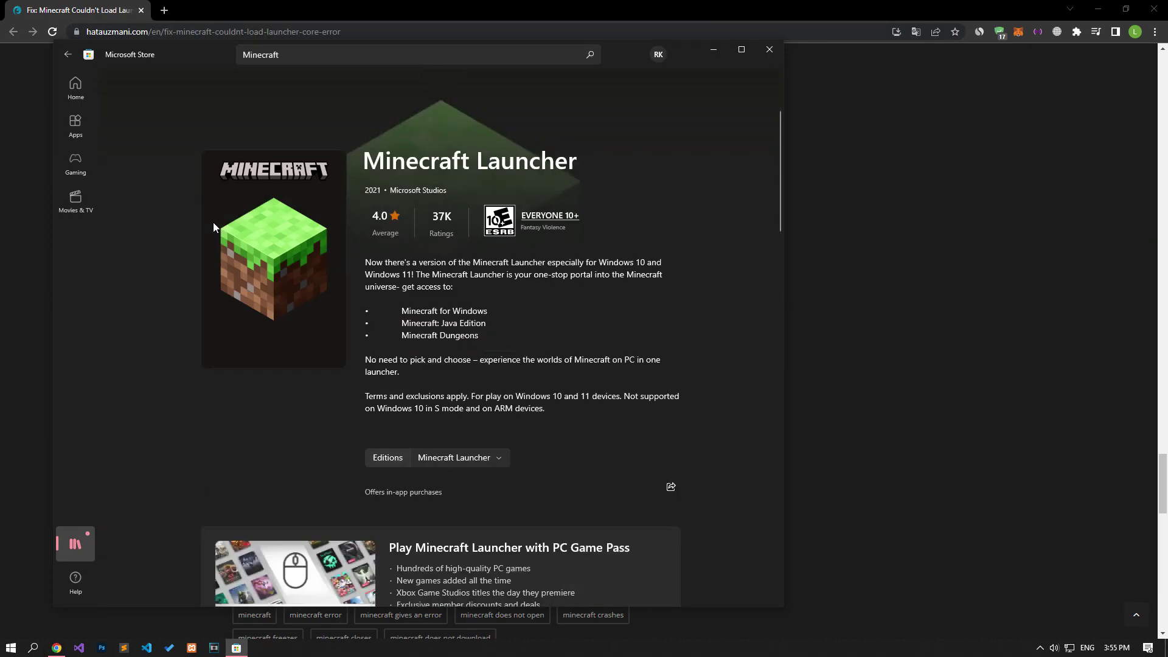
scroll(213, 228, down, 5)
scroll(198, 205, up, 5)
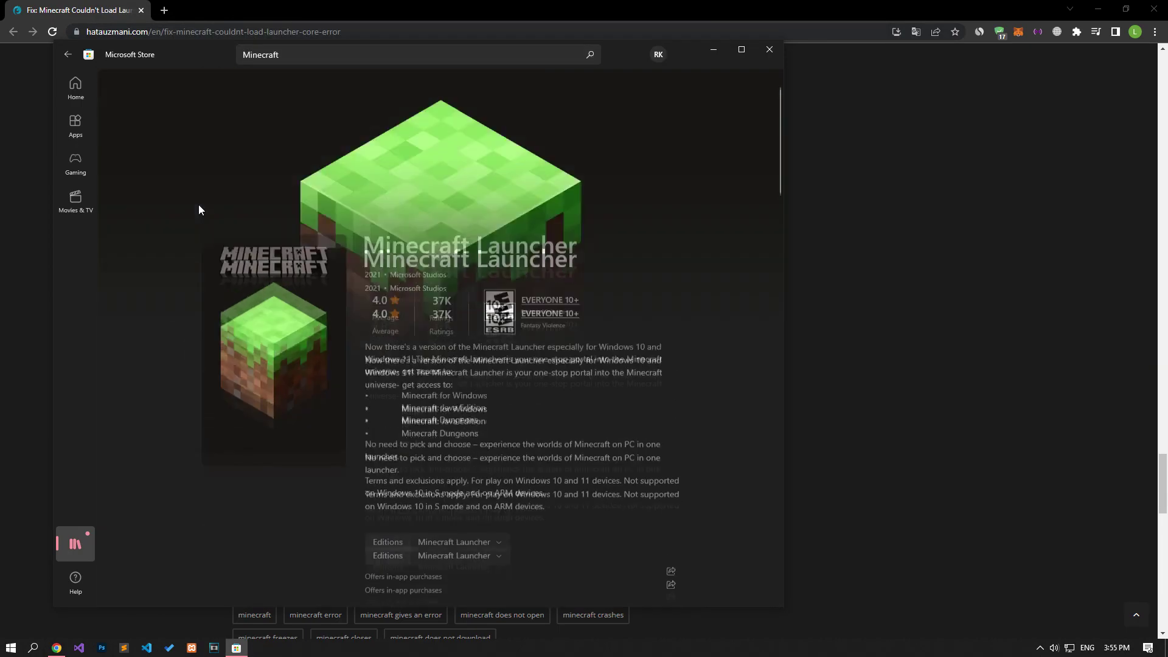
click(68, 54)
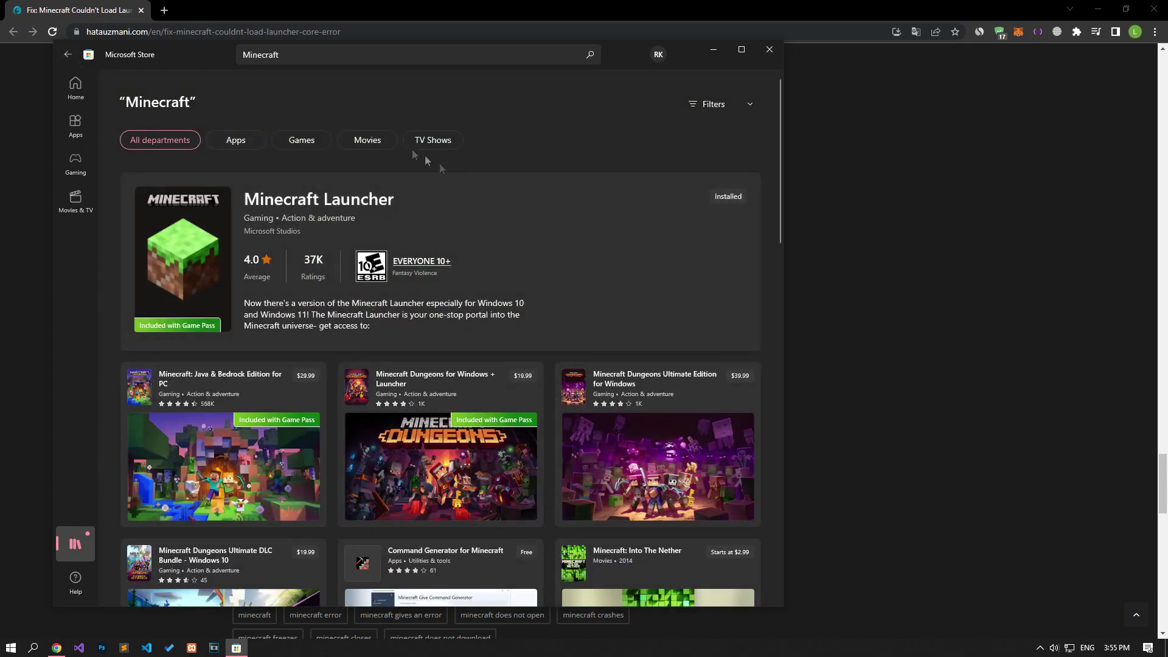
click(769, 50)
key(super)
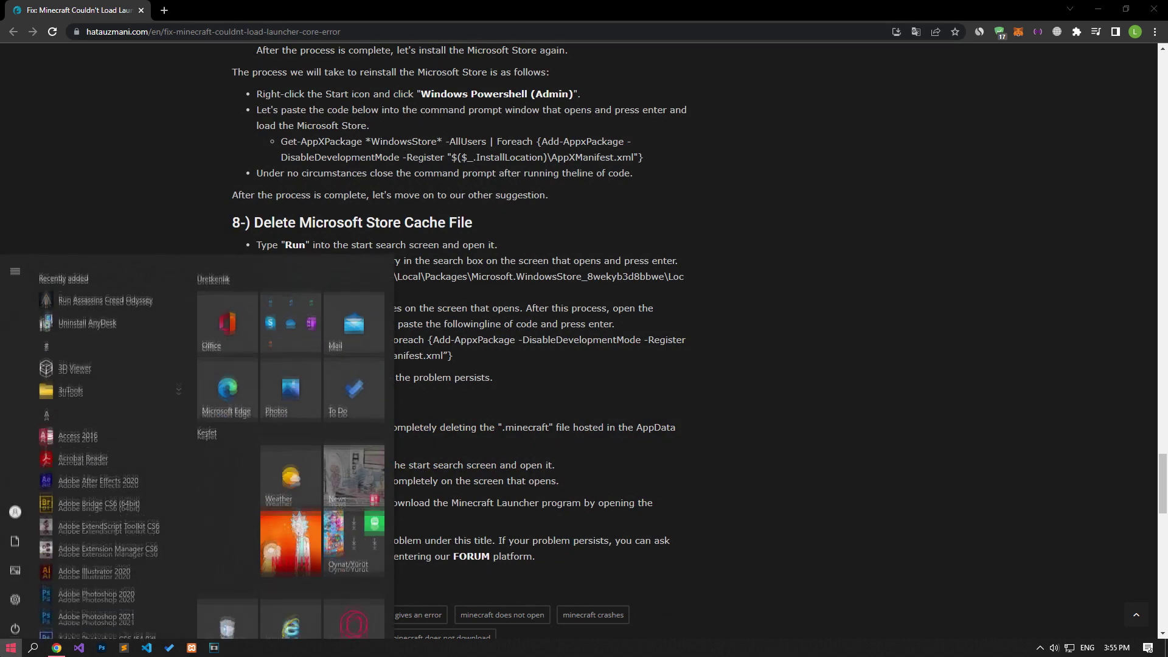
Relaunch Microsoft Store and open the Minecraft Launcher page via a 'minecraft' search.
text(Microsoft)
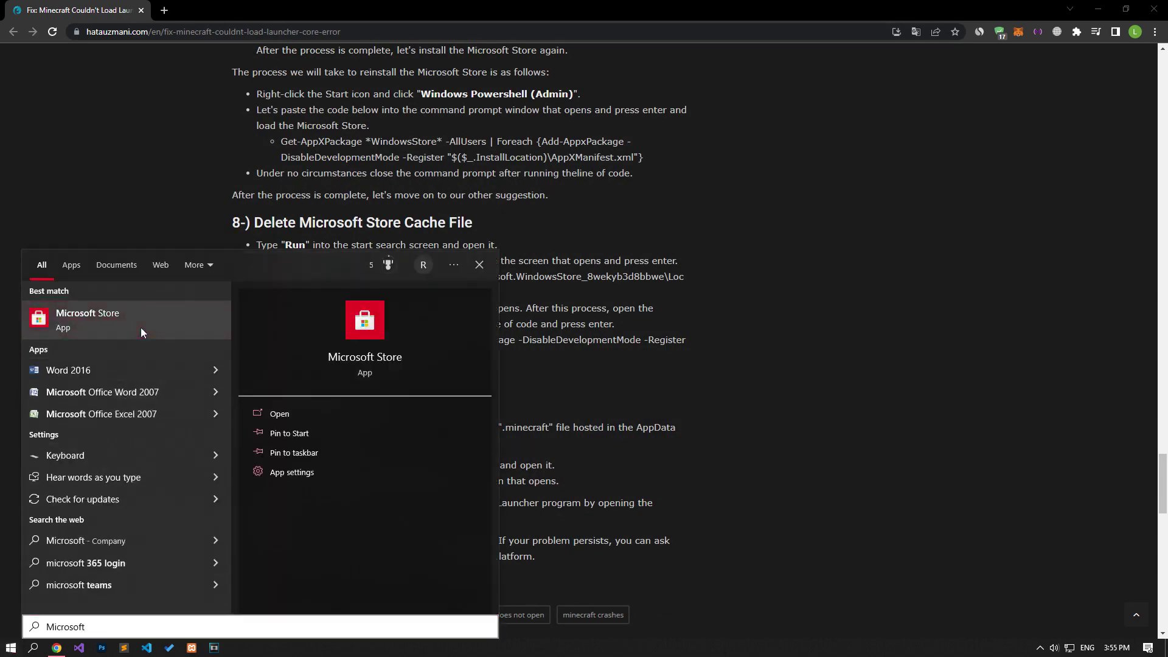
click(140, 331)
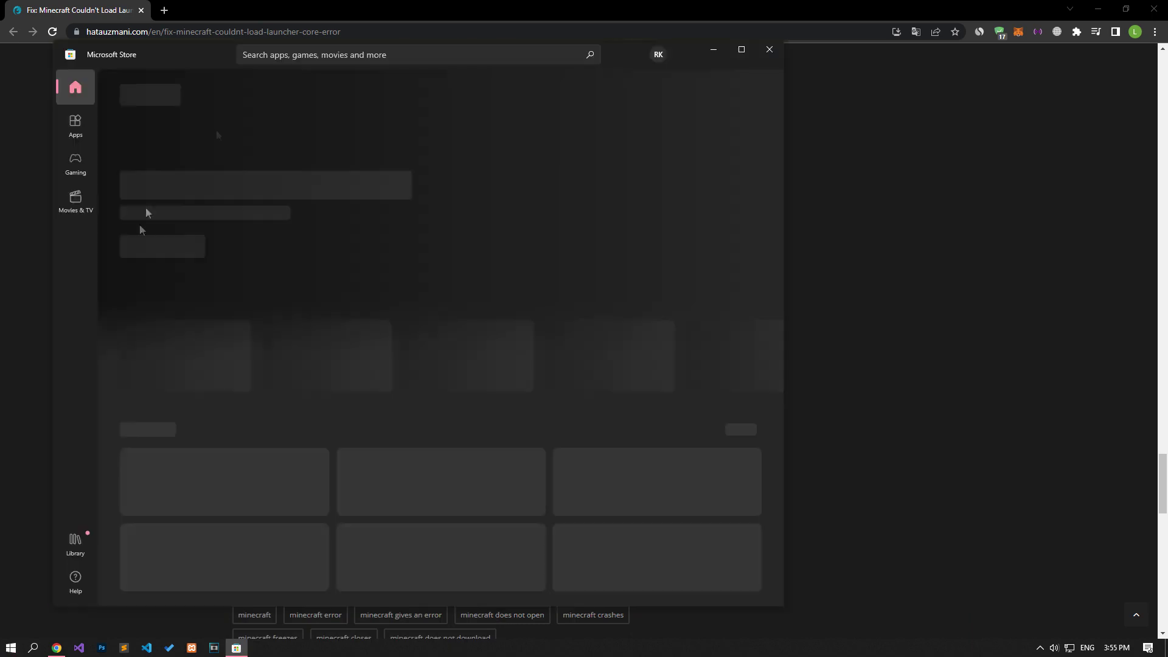
click(282, 58)
text(mine)
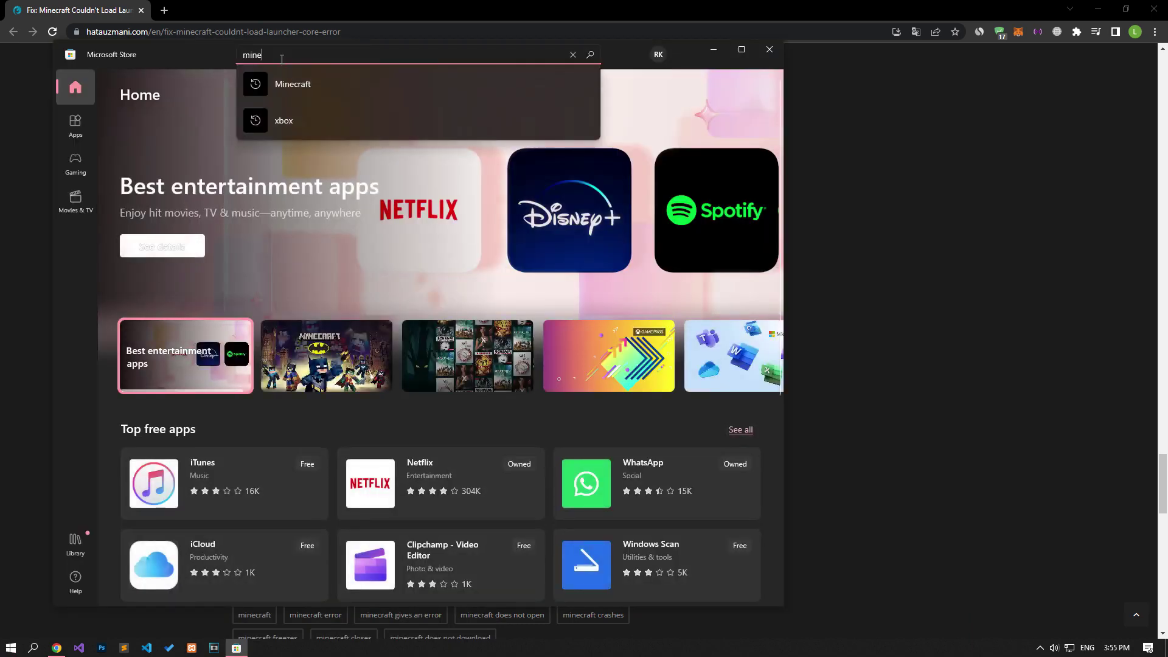
text(craft)
key(Return)
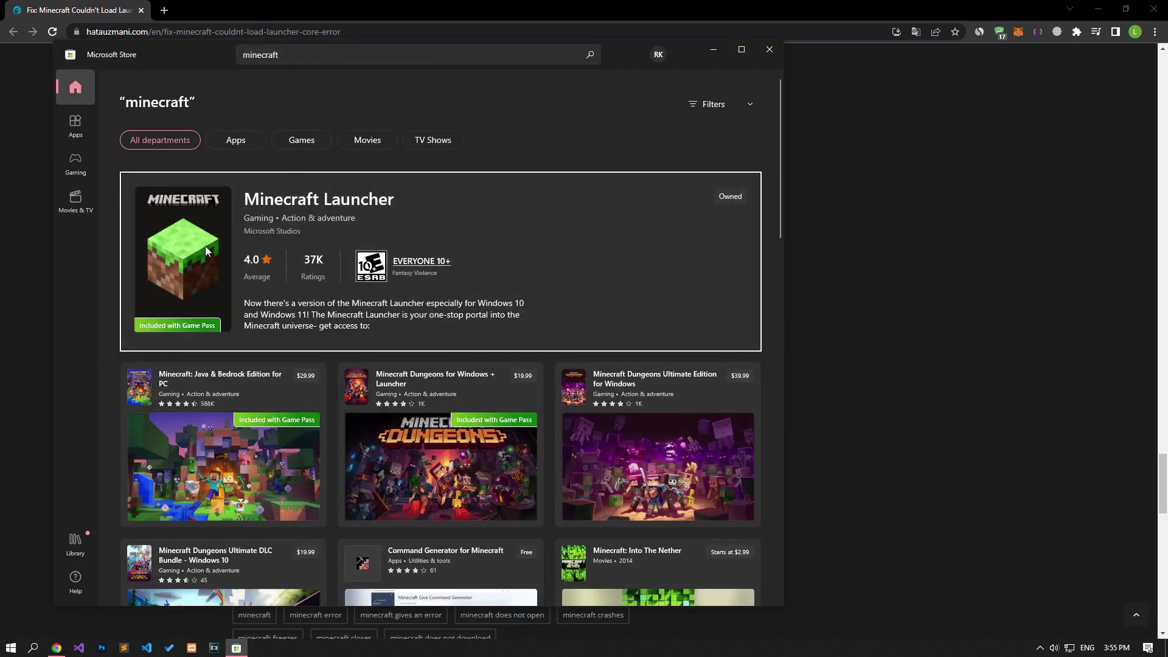
click(205, 245)
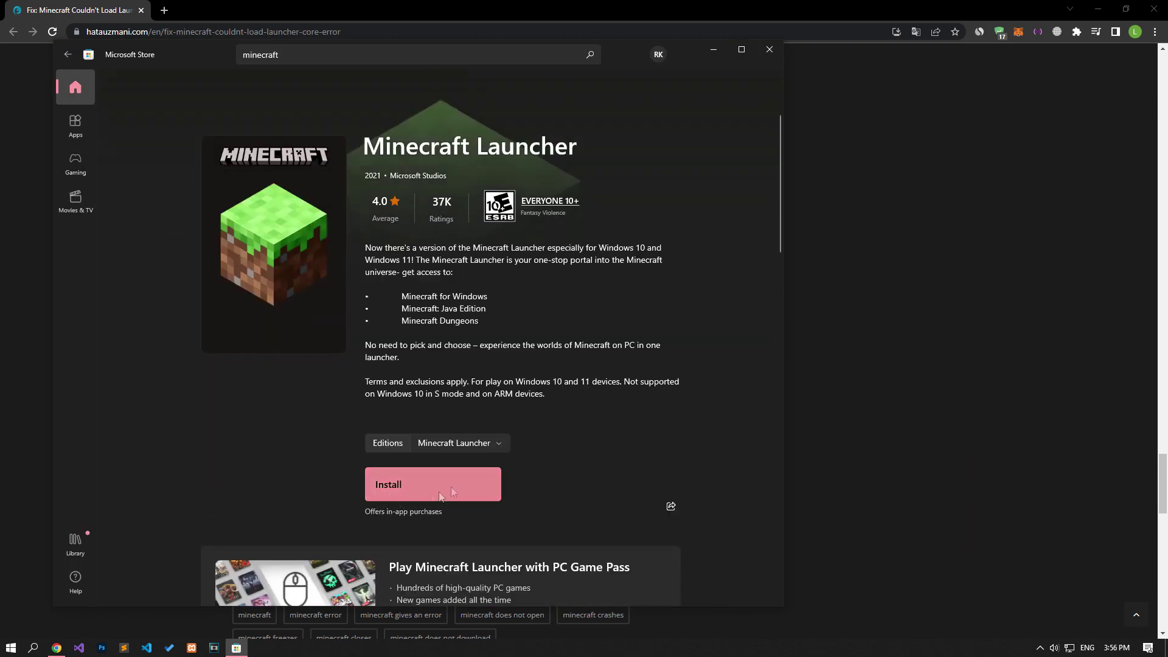
Install Minecraft Launcher (10.12 MB) from its Store page.
click(476, 442)
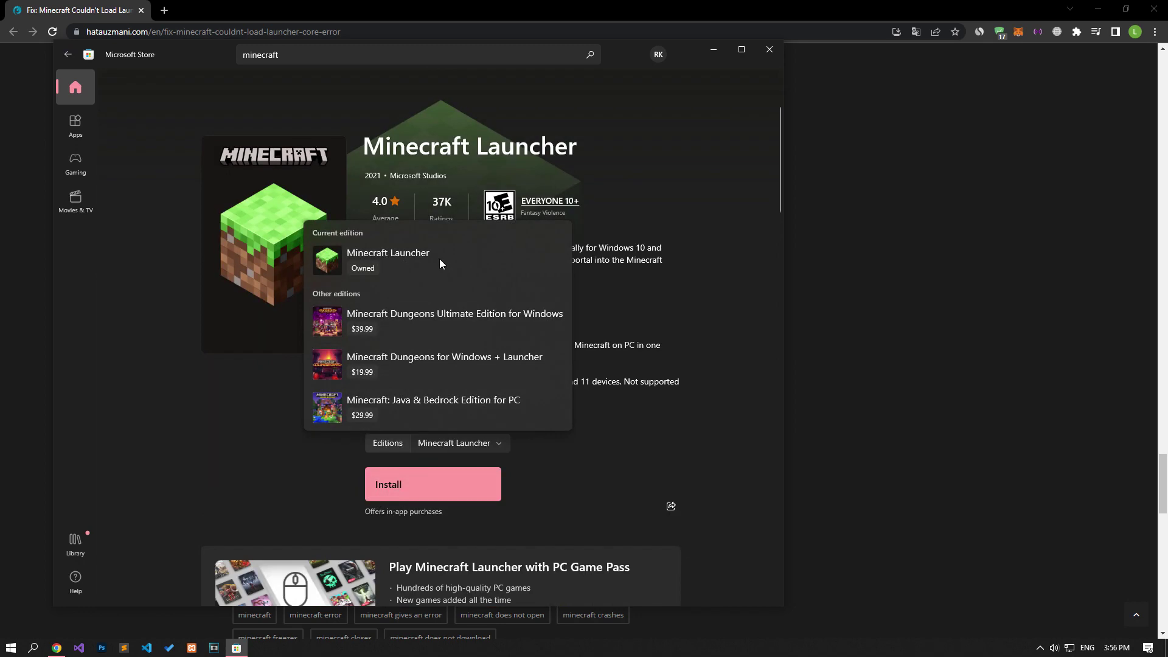
click(271, 491)
click(374, 489)
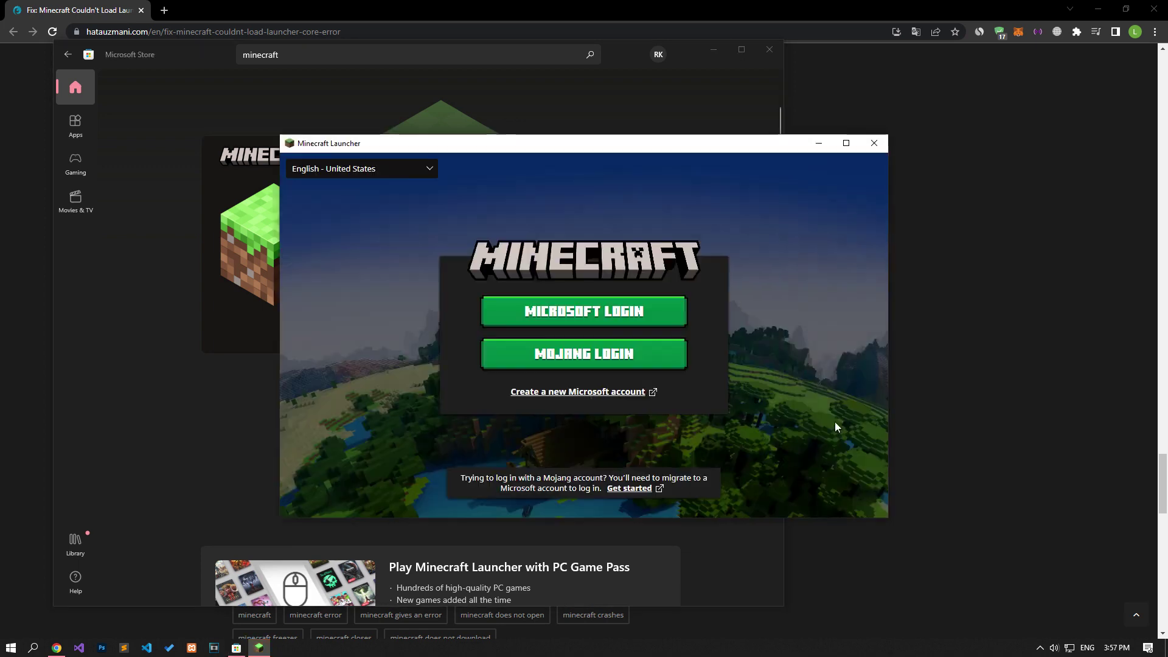
Log in to Minecraft Launcher with the Microsoft account, close the launcher and Store, and follow the article's forum link.
click(603, 313)
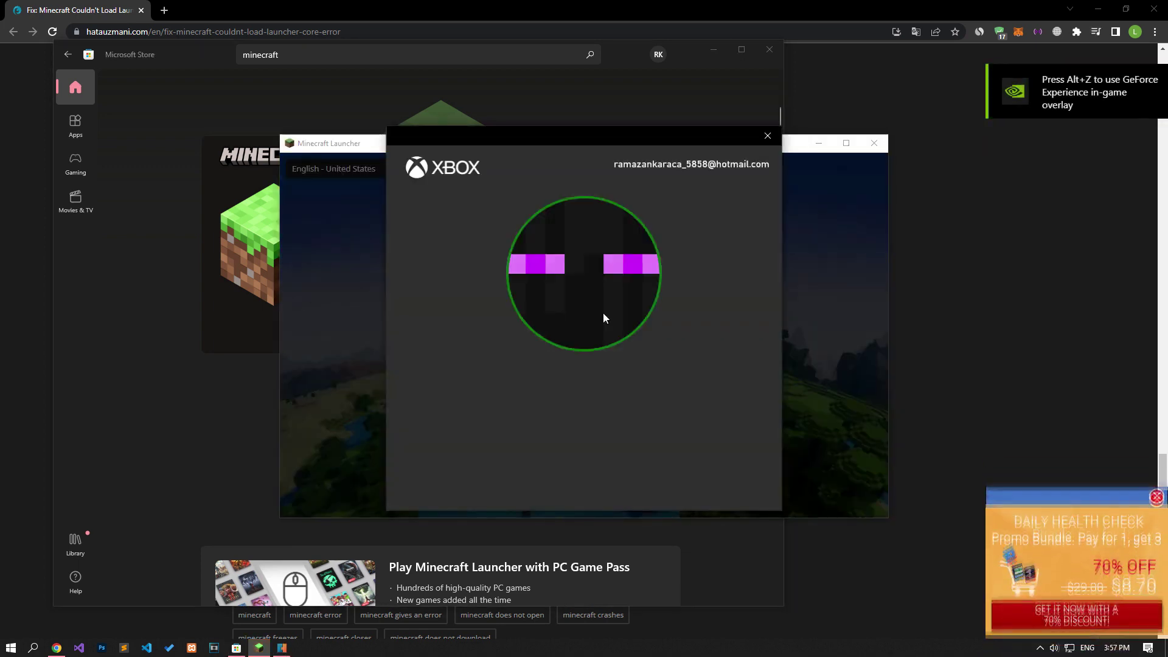
click(652, 479)
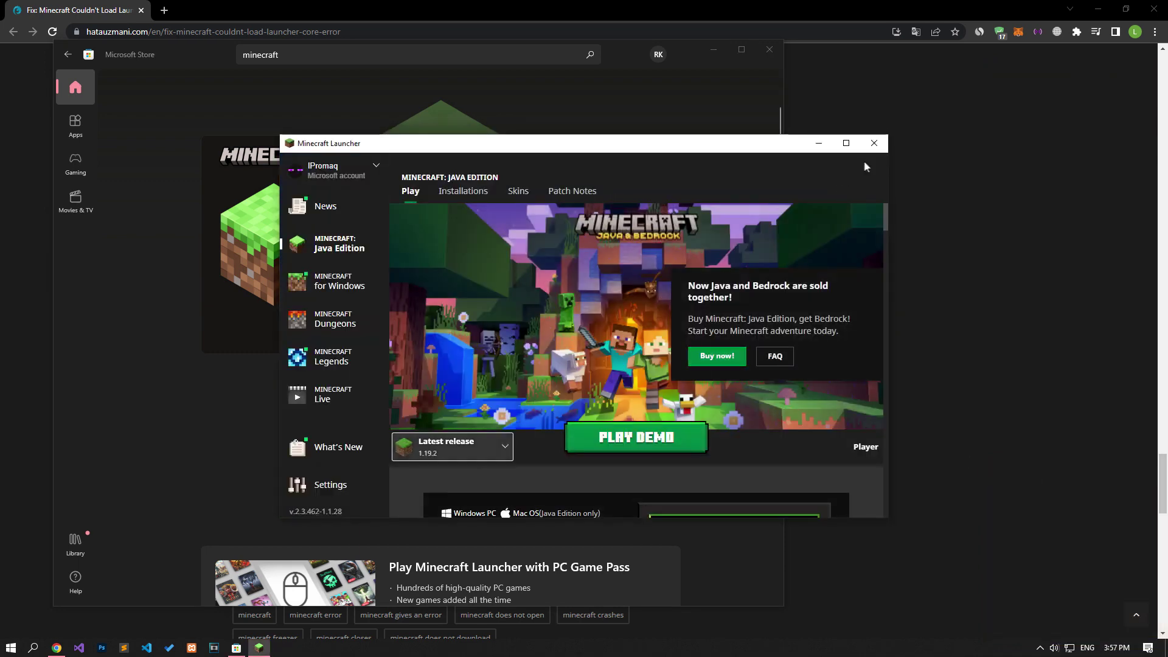
click(874, 143)
click(769, 50)
click(470, 556)
Switch to the Hata Uzmanı Forum tab and start a new thread to choose a forum.
click(282, 7)
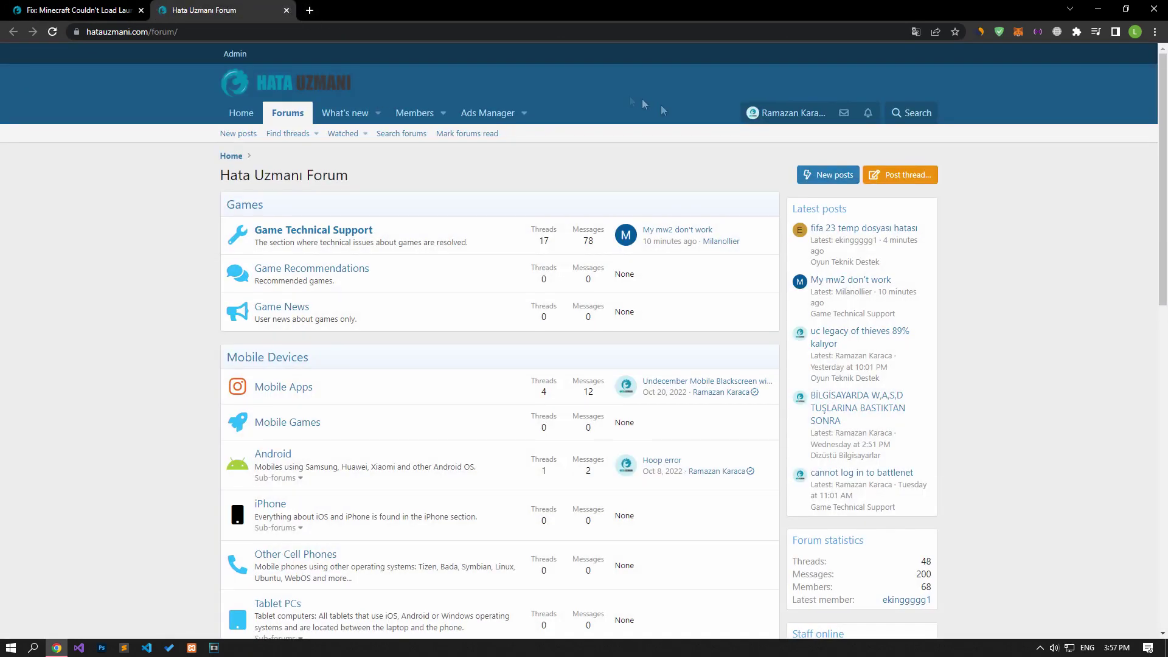
click(919, 182)
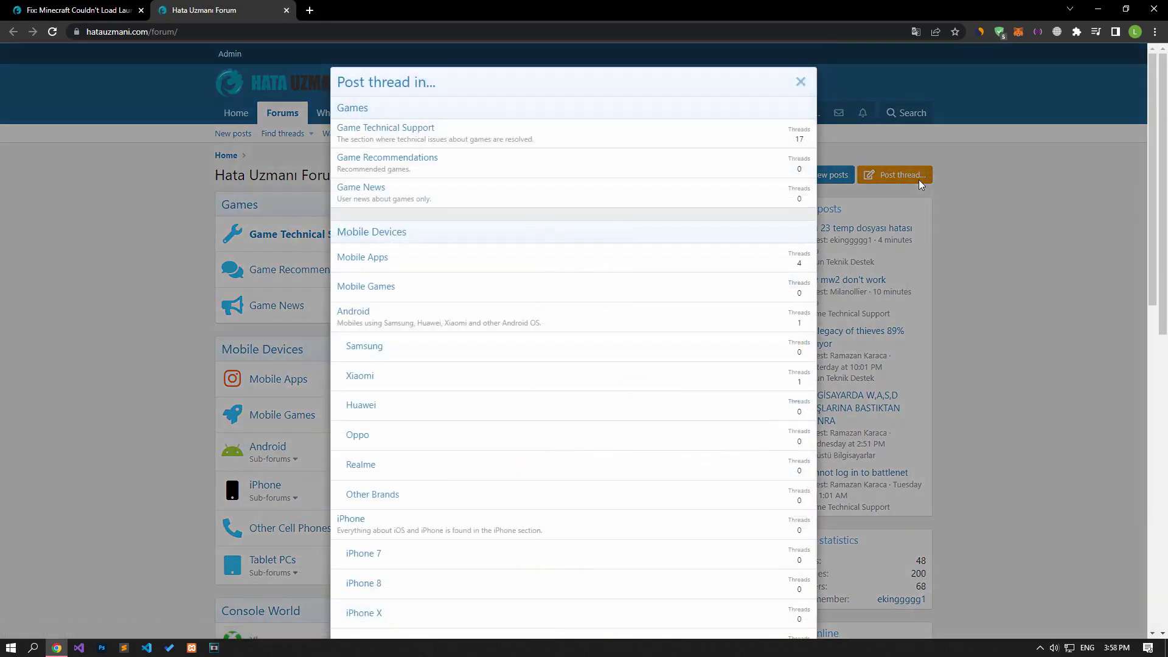